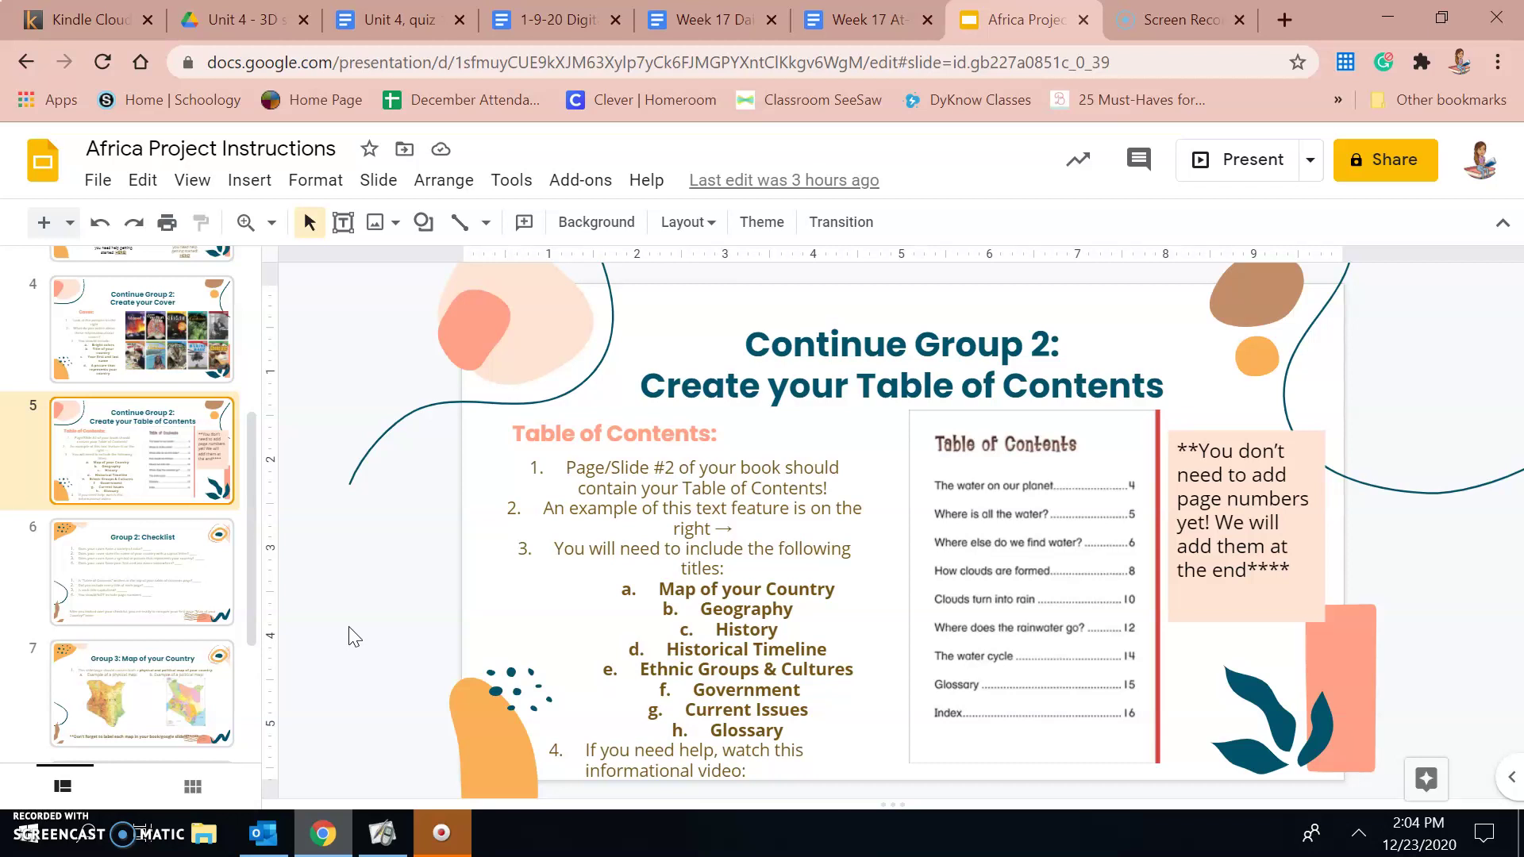
# - Review the cover and table-of-contents instruction slides in Google Slides
pyautogui.click(113, 373)
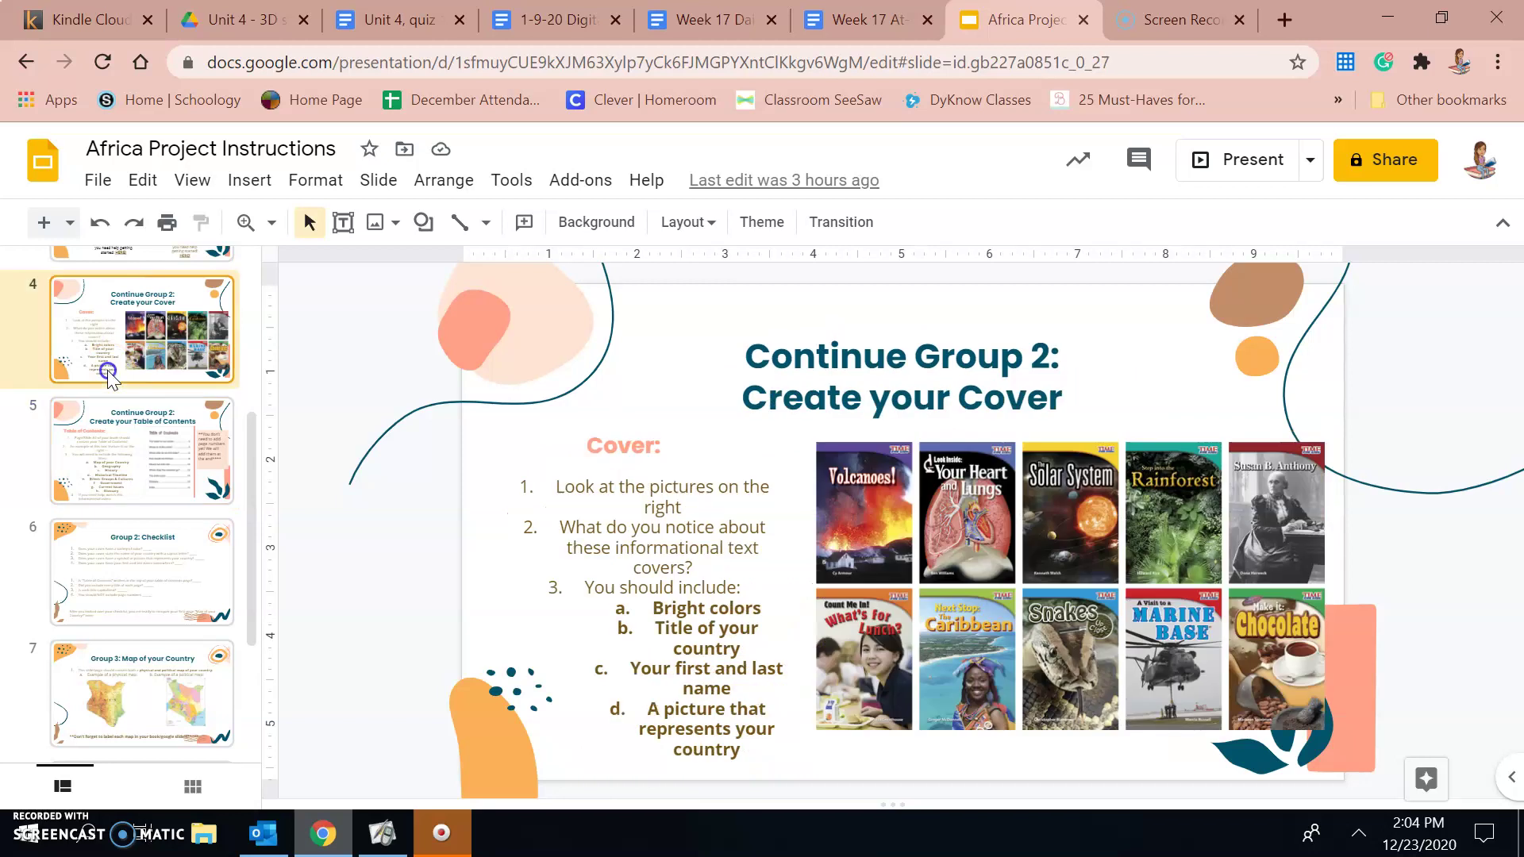
pyautogui.click(110, 464)
pyautogui.click(153, 476)
pyautogui.click(190, 338)
pyautogui.click(149, 390)
pyautogui.click(145, 453)
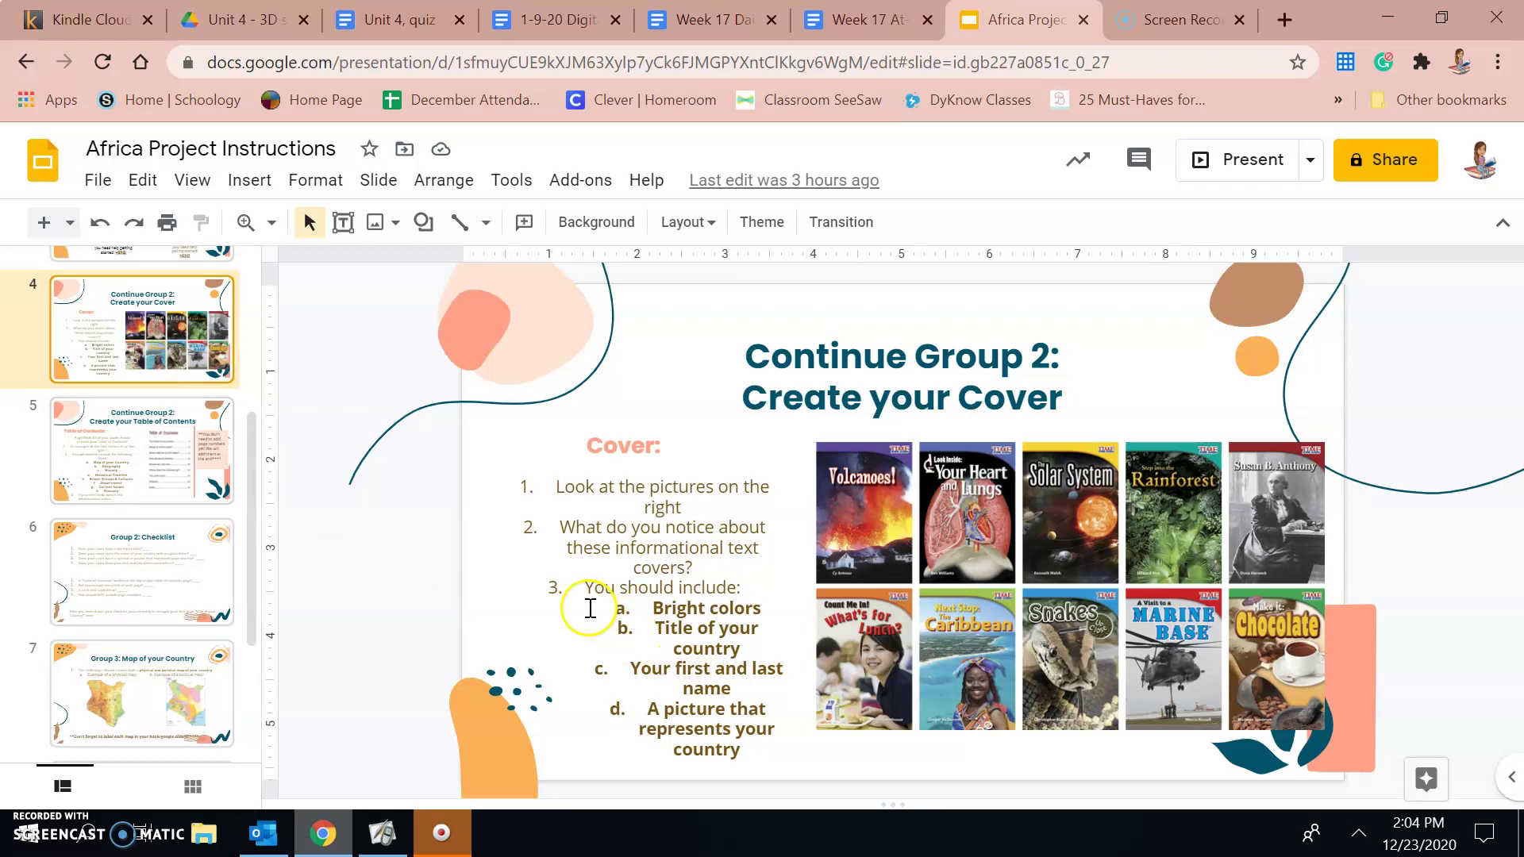
pyautogui.click(140, 451)
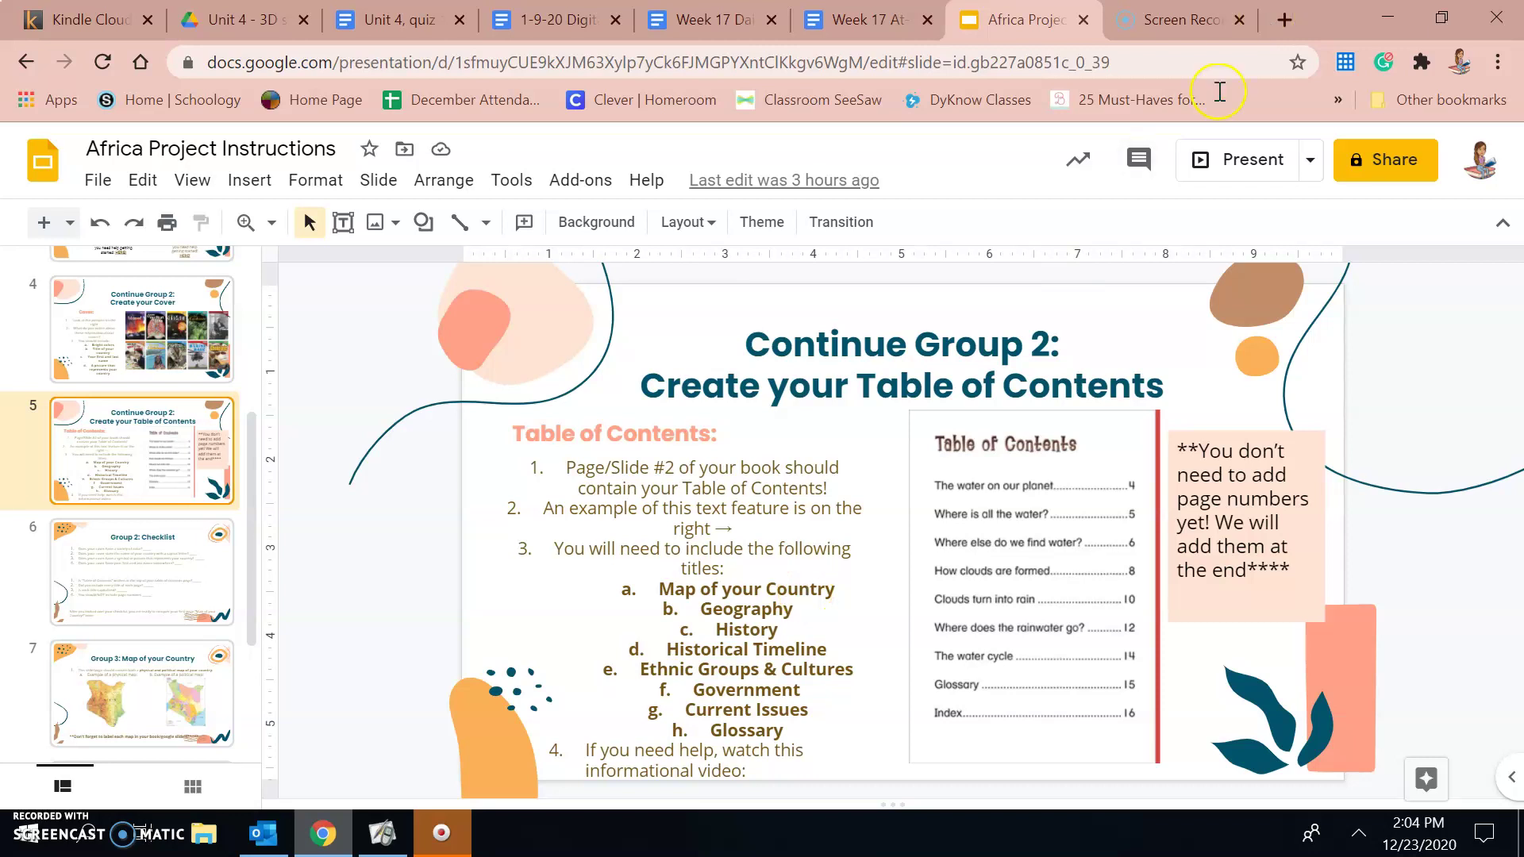
# - Load the Book Creator website in a new browser tab
pyautogui.click(1285, 20)
pyautogui.write('boook')
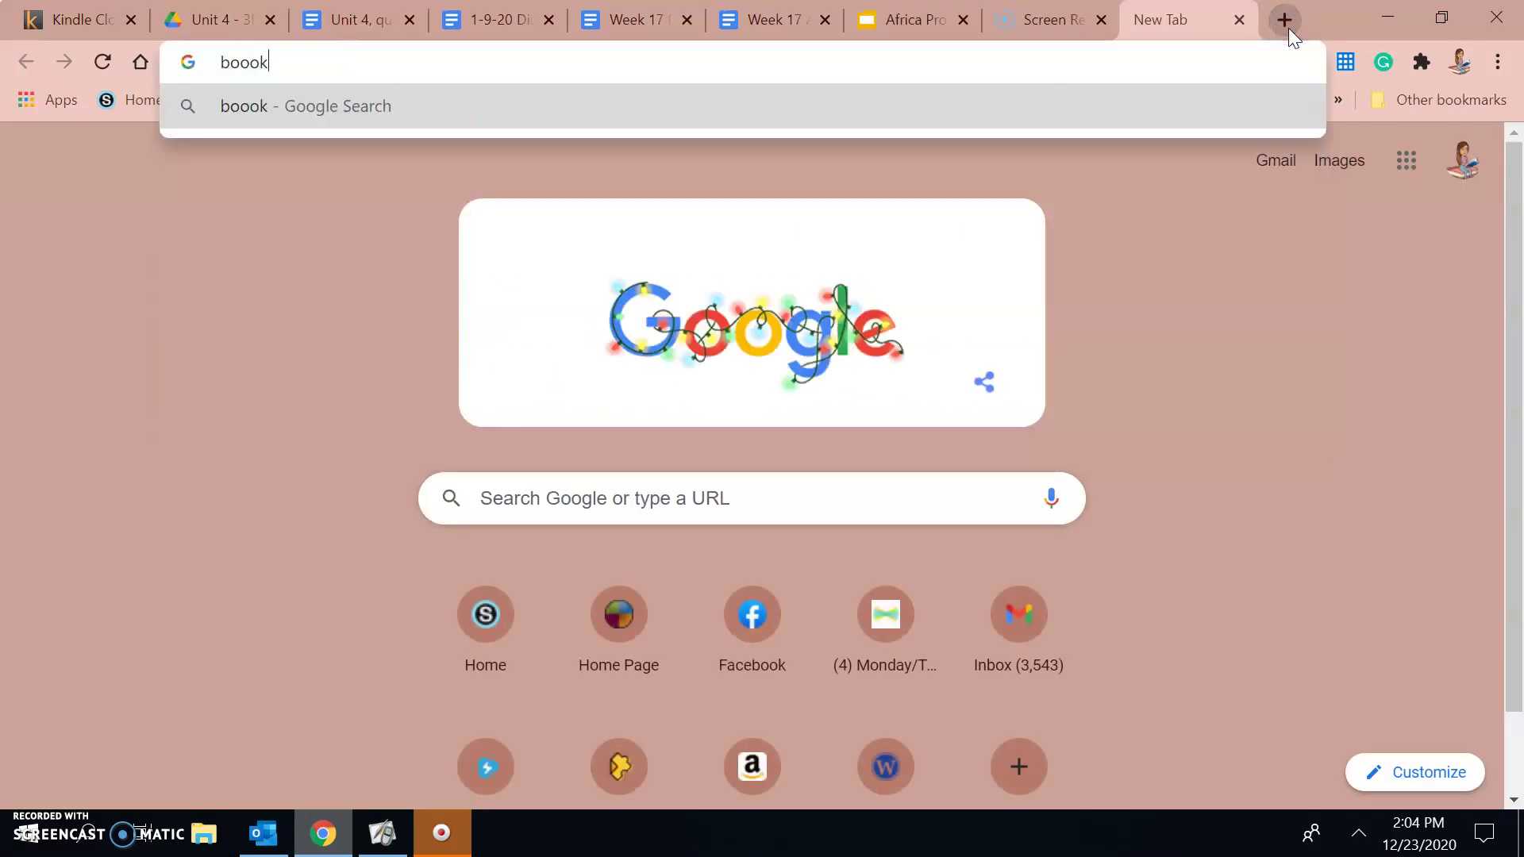
pyautogui.press('BackSpace')
pyautogui.press('BackSpace')
pyautogui.write('kc')
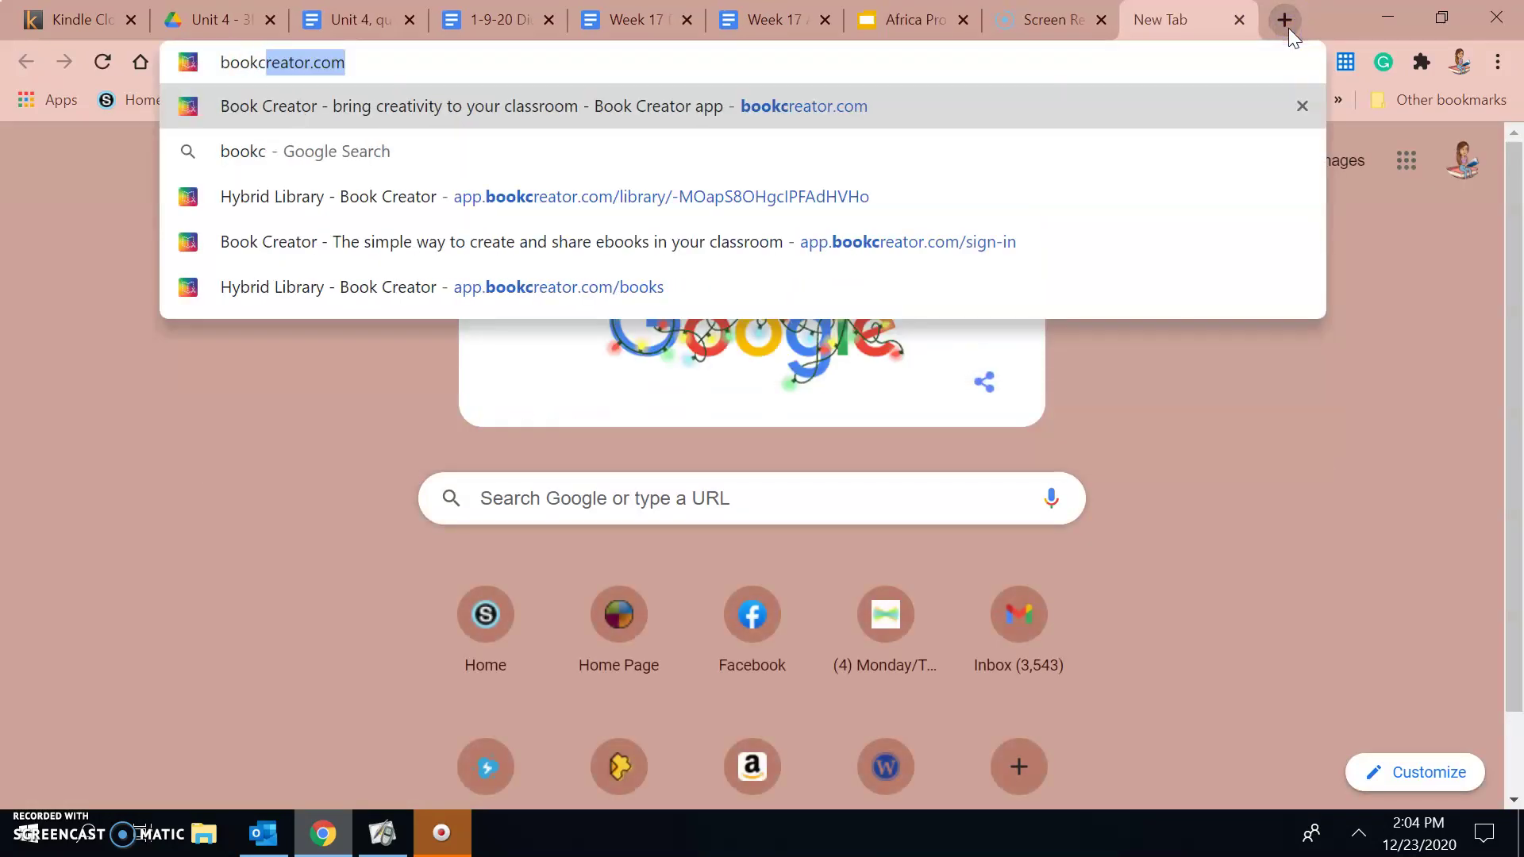
pyautogui.press('Return')
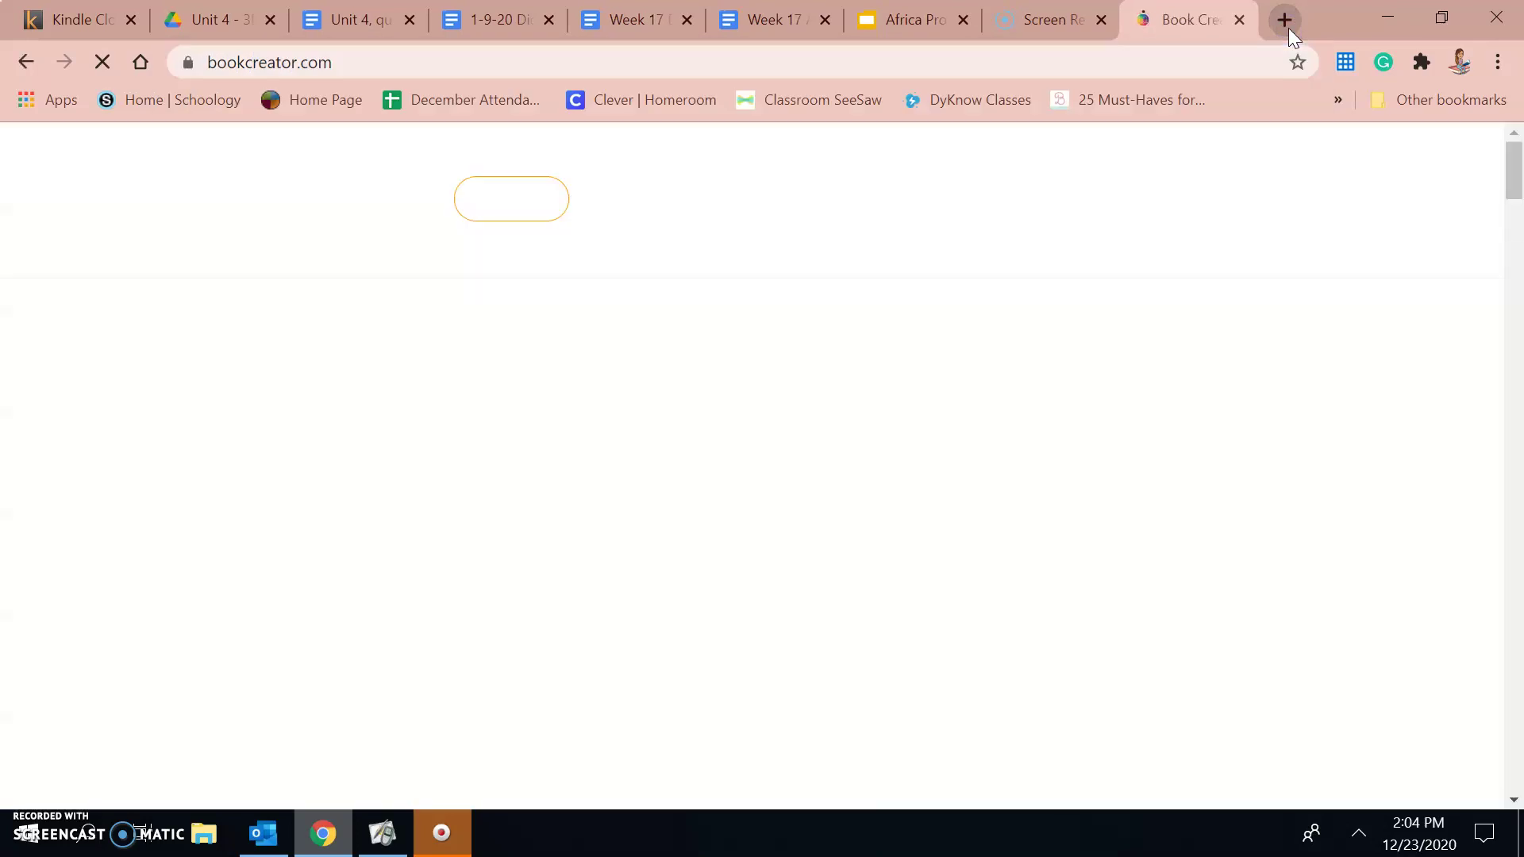
# - Sign in to Book Creator and open the Kenya book for editing
pyautogui.click(558, 223)
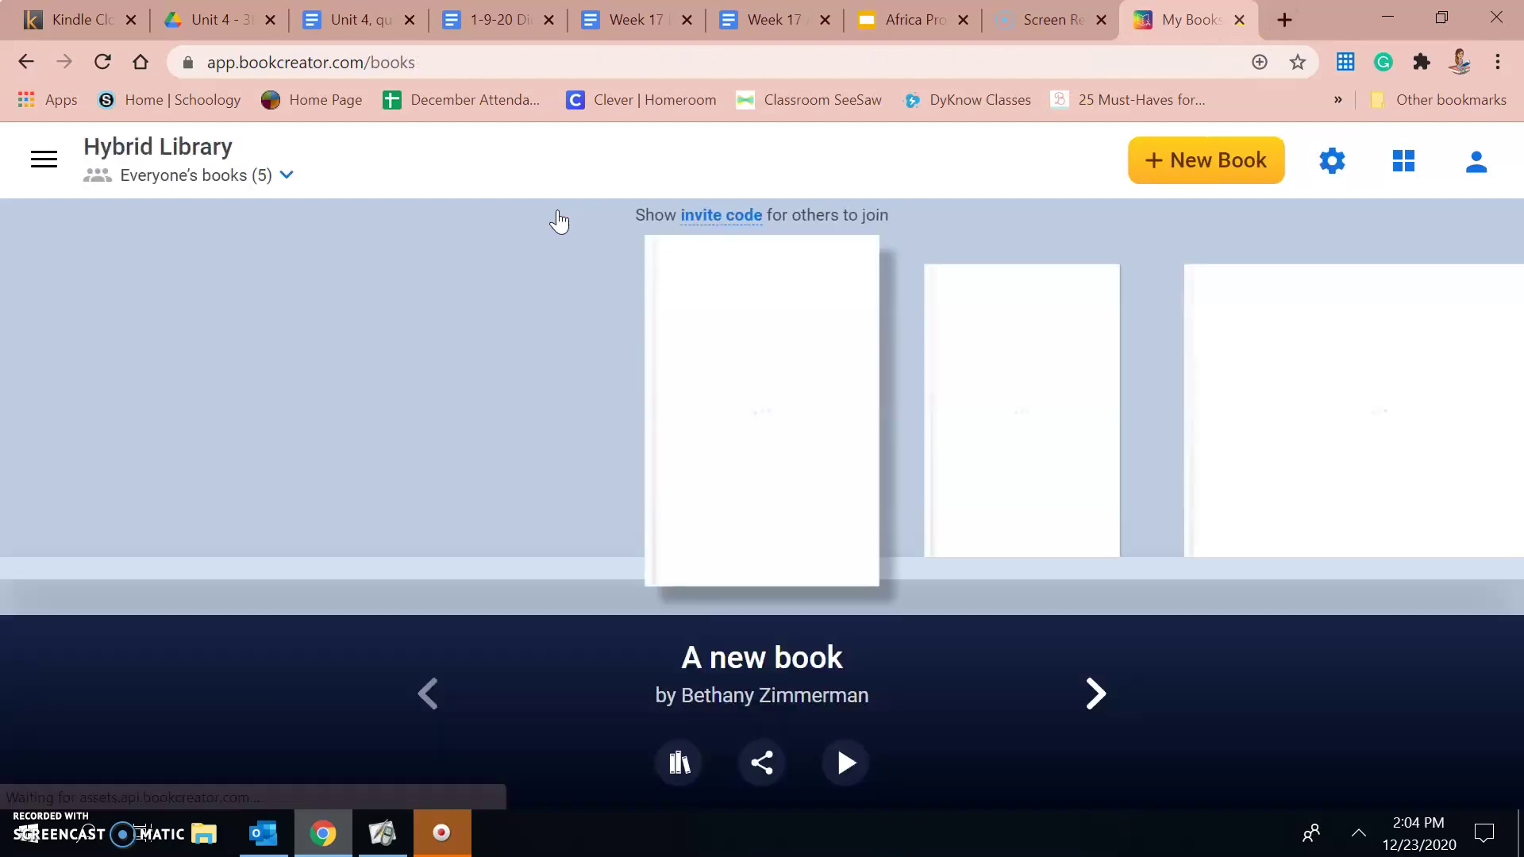
pyautogui.click(720, 392)
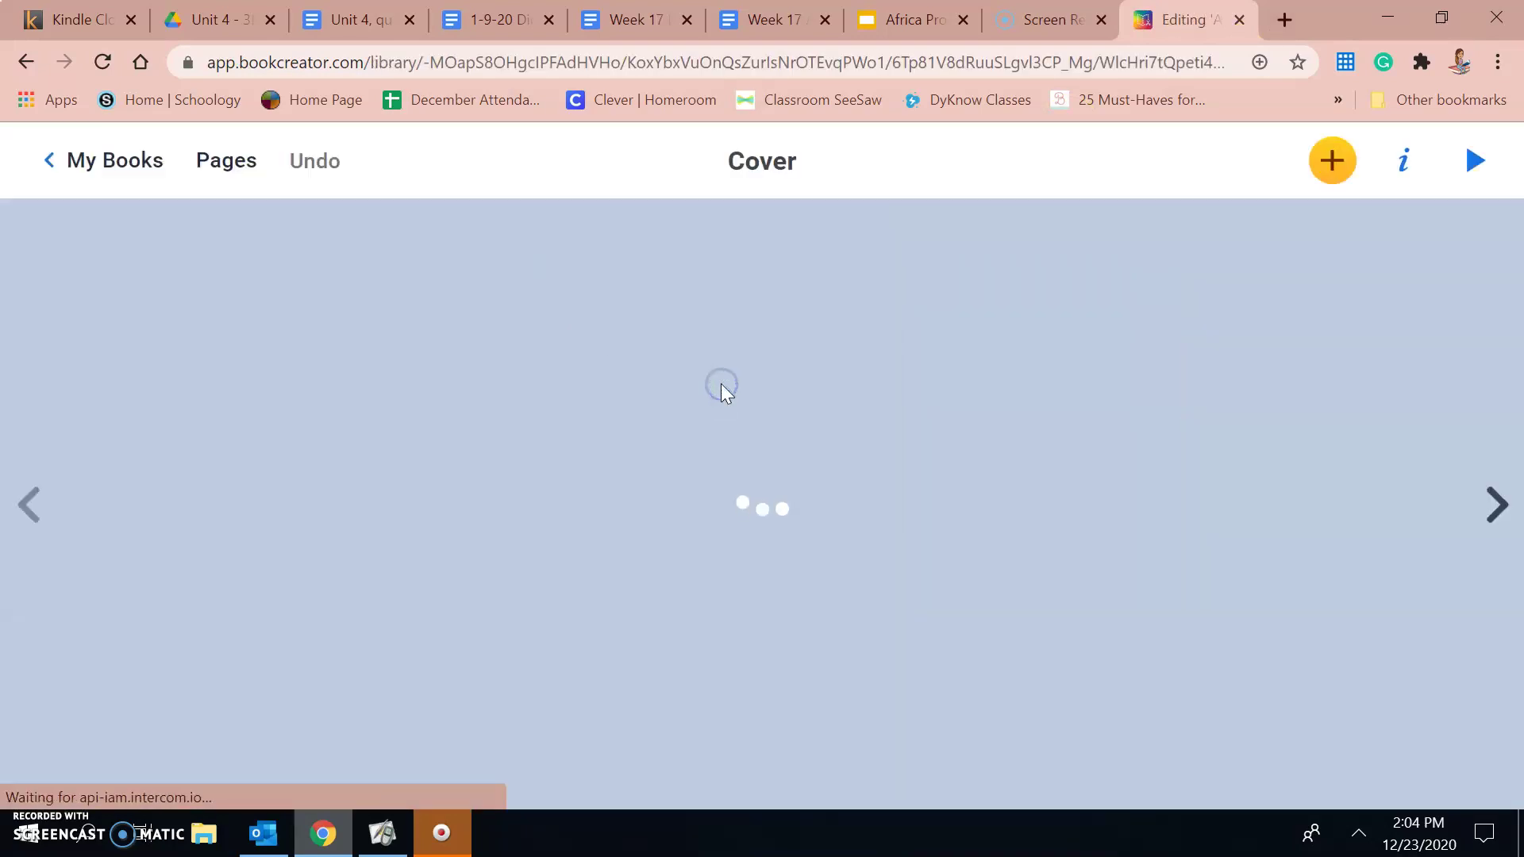
pyautogui.click(602, 613)
pyautogui.click(864, 426)
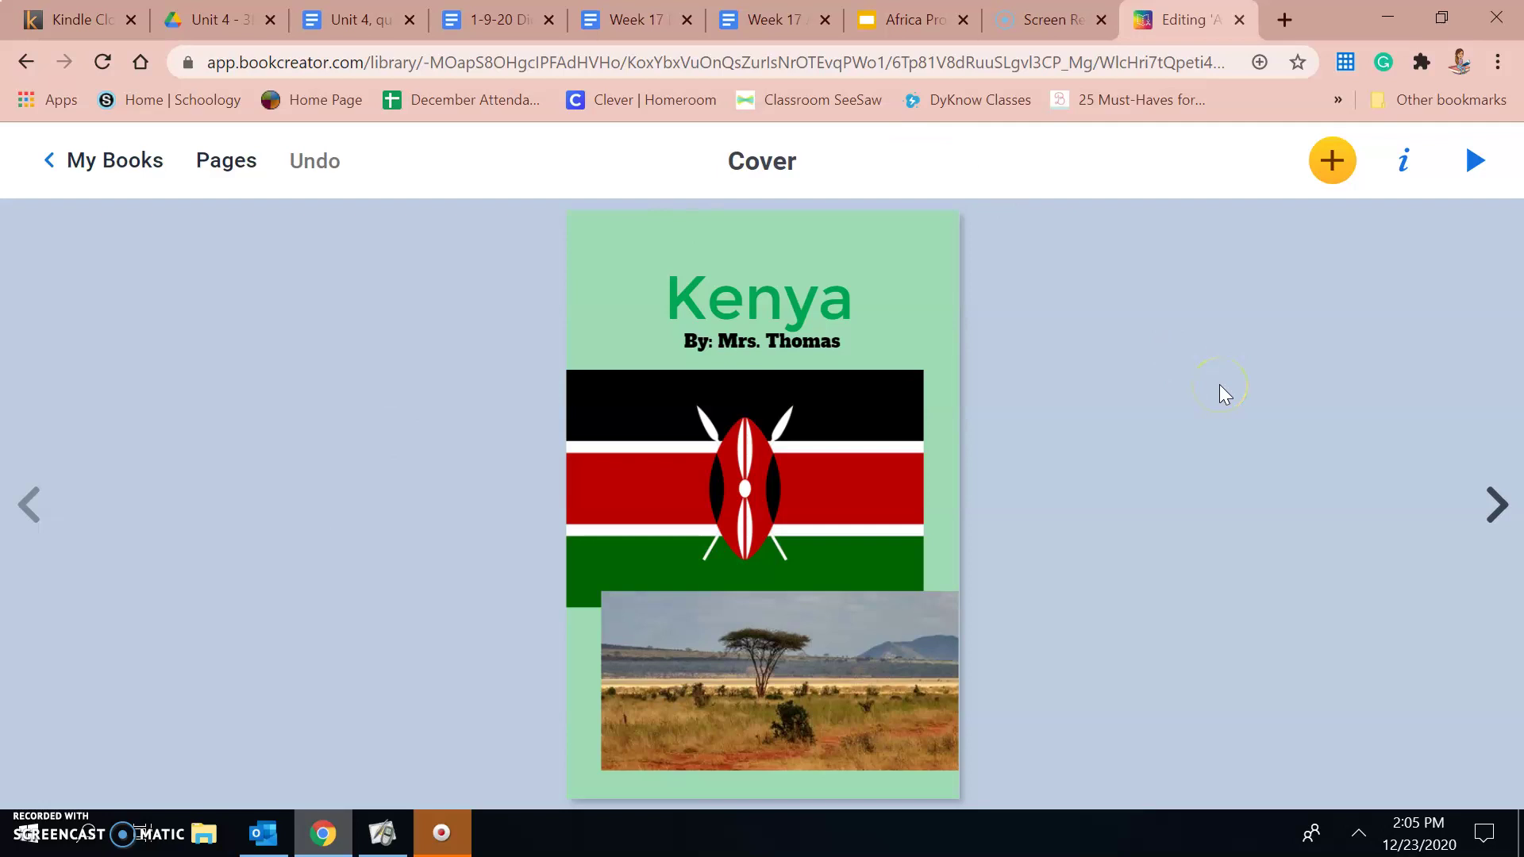
# - Advance to the blank pages 2 and 3, then return to the Table of Contents instructions slide
pyautogui.click(1496, 504)
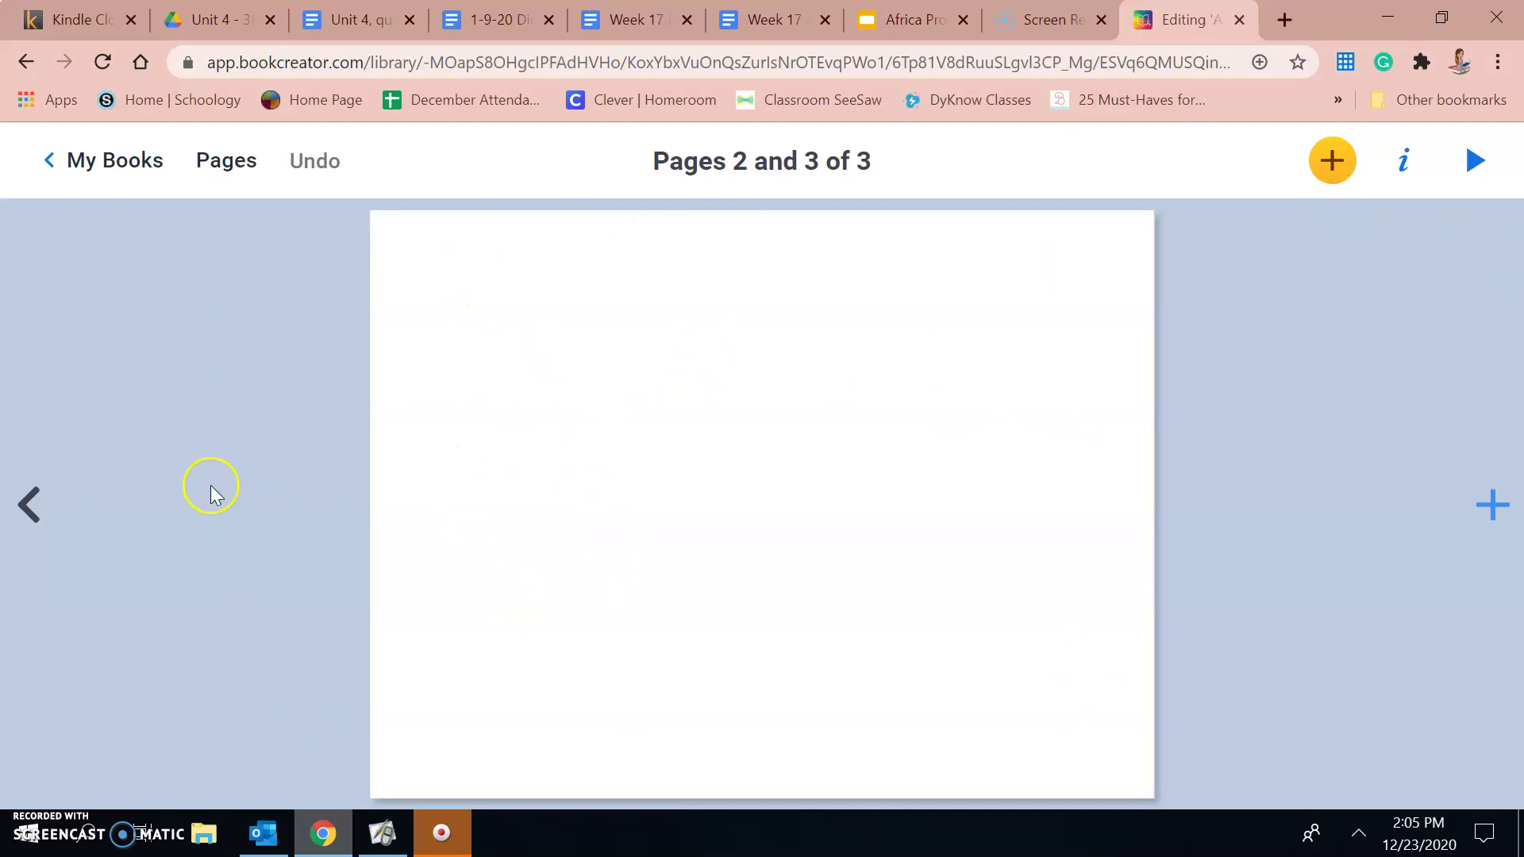
pyautogui.click(913, 19)
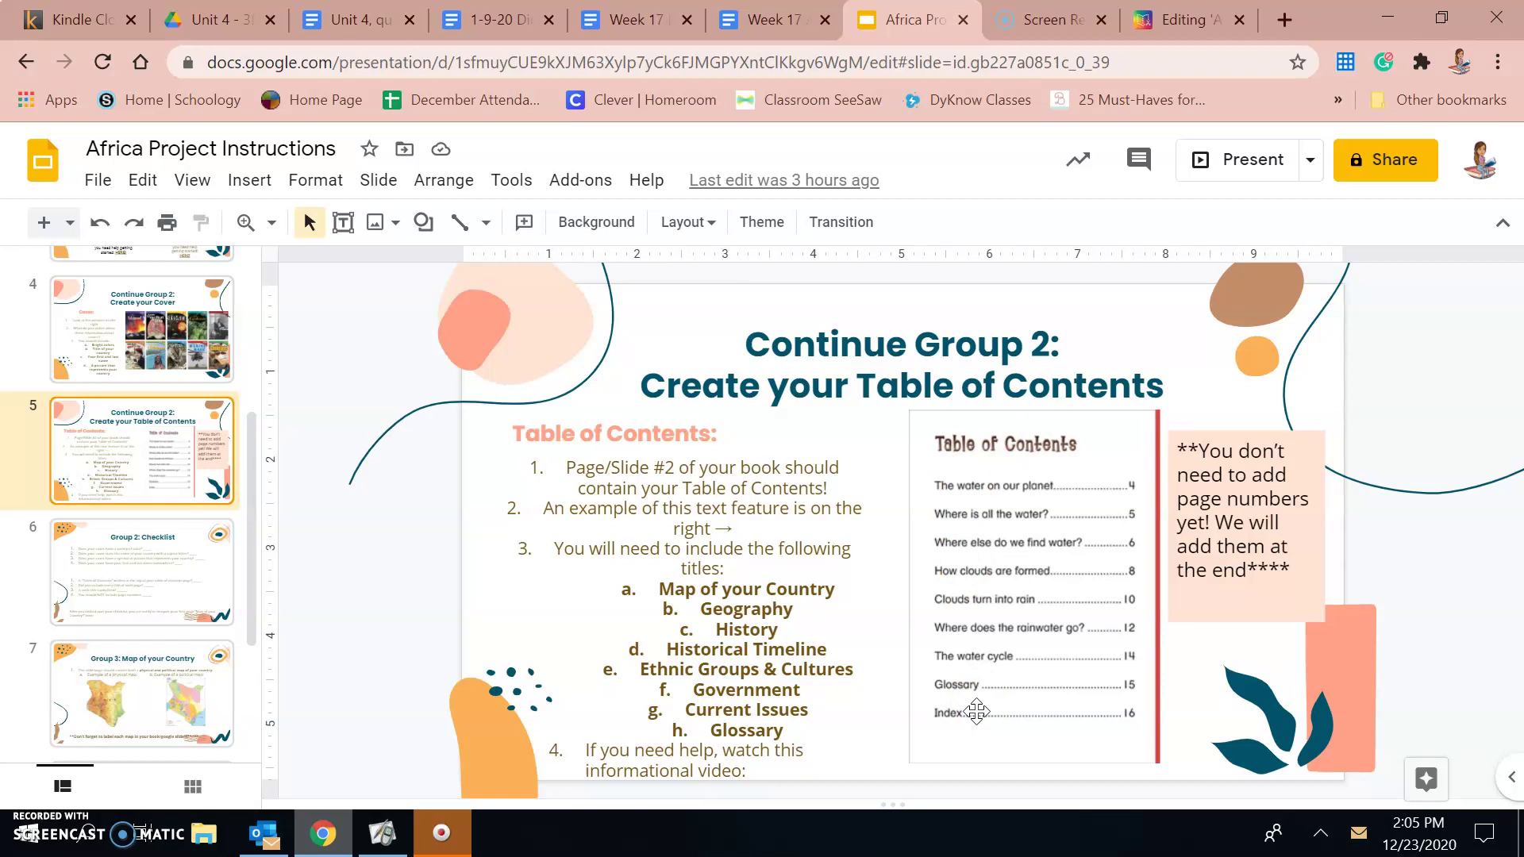
# - Step through the required titles list down to Current Issues, then go back to the Kenya book
pyautogui.click(798, 589)
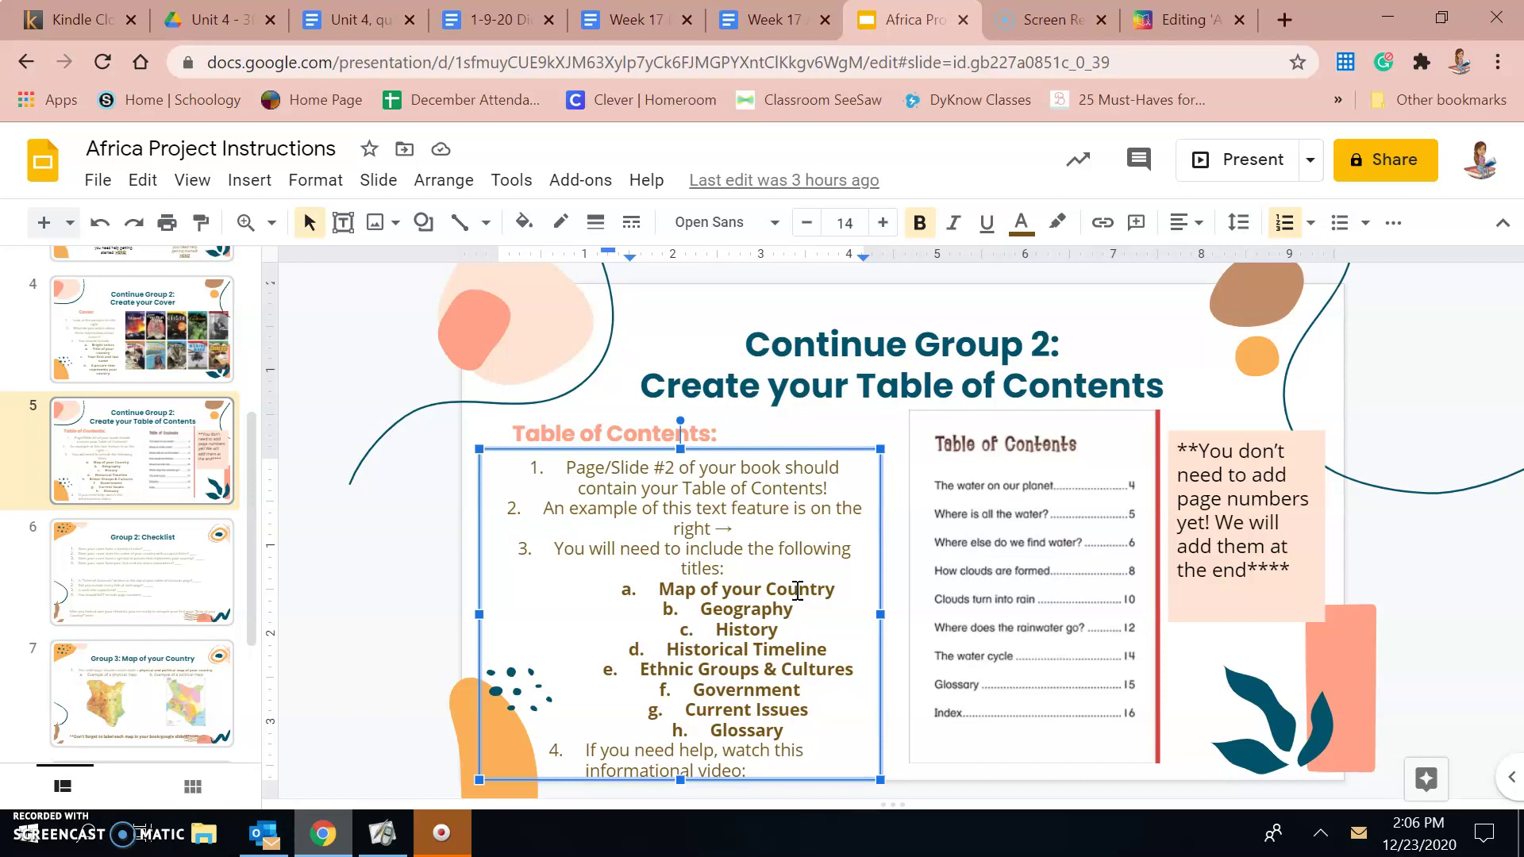
pyautogui.press('Down')
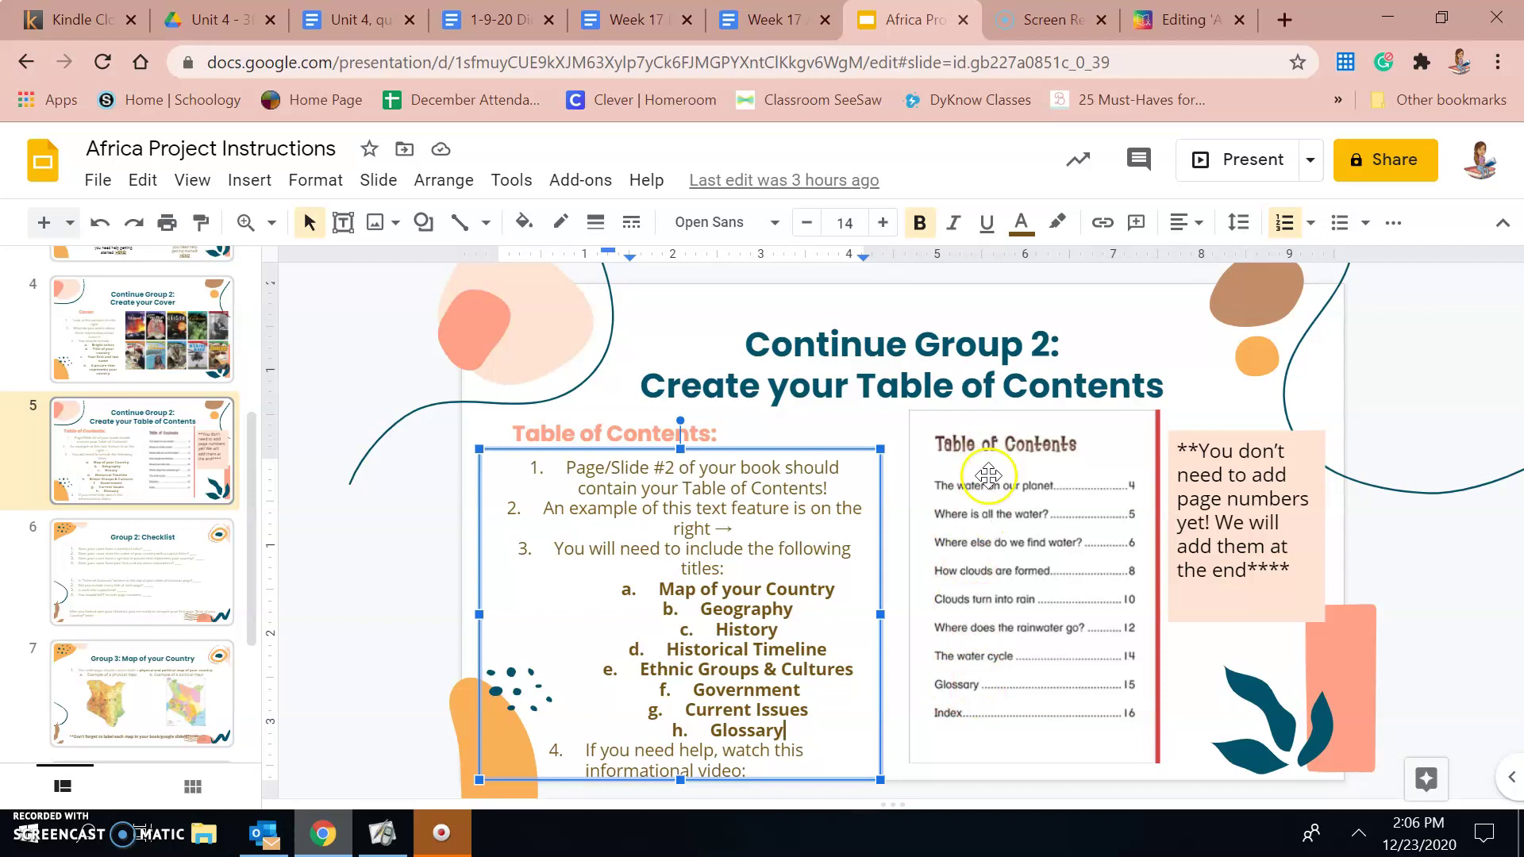
pyautogui.click(1131, 22)
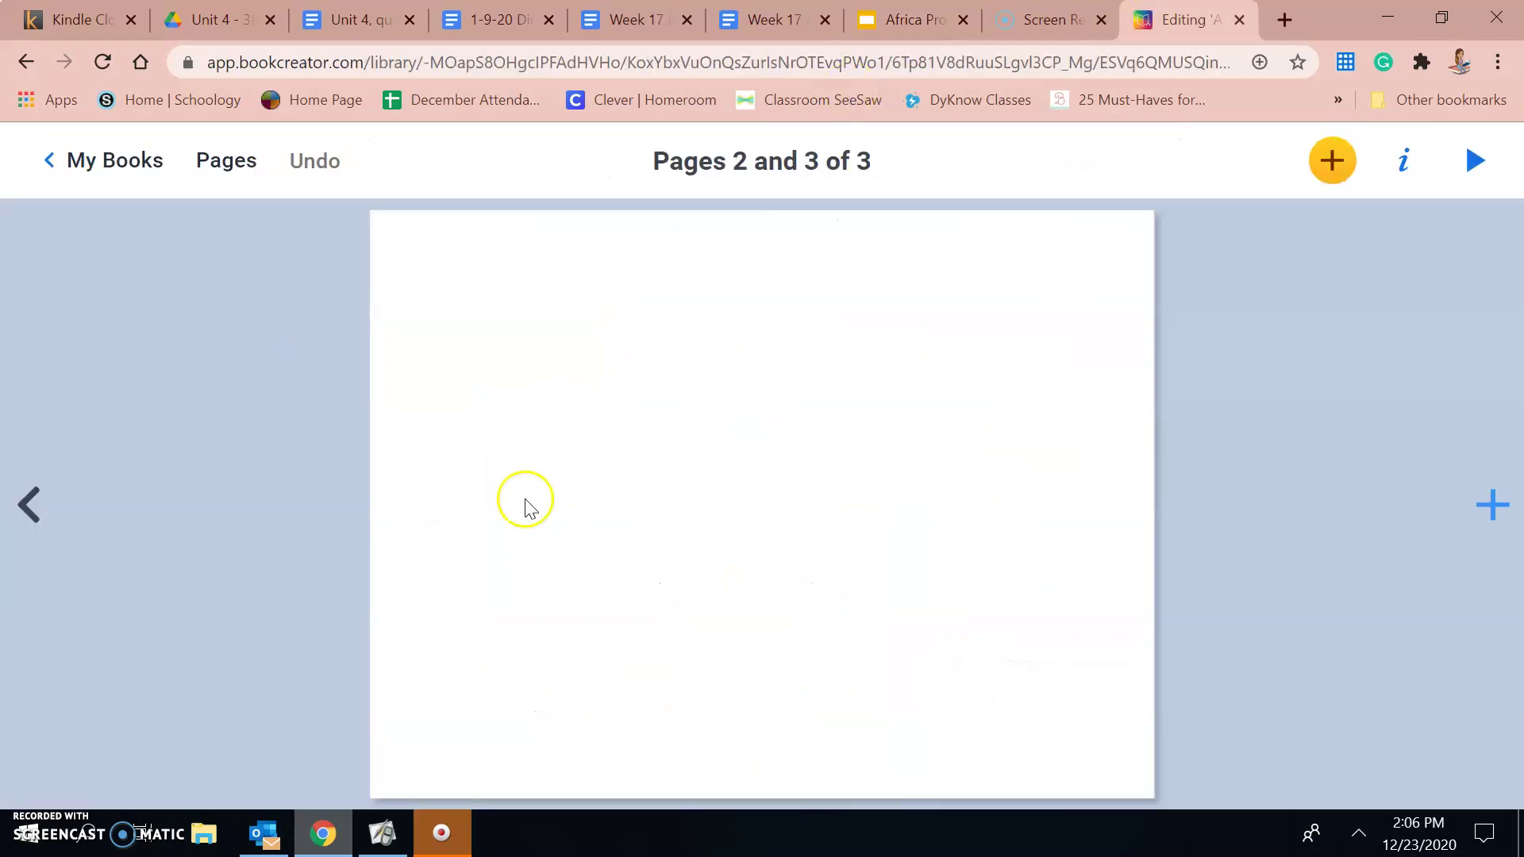
# - Give page 2 a solid yellow background colour
pyautogui.click(1335, 173)
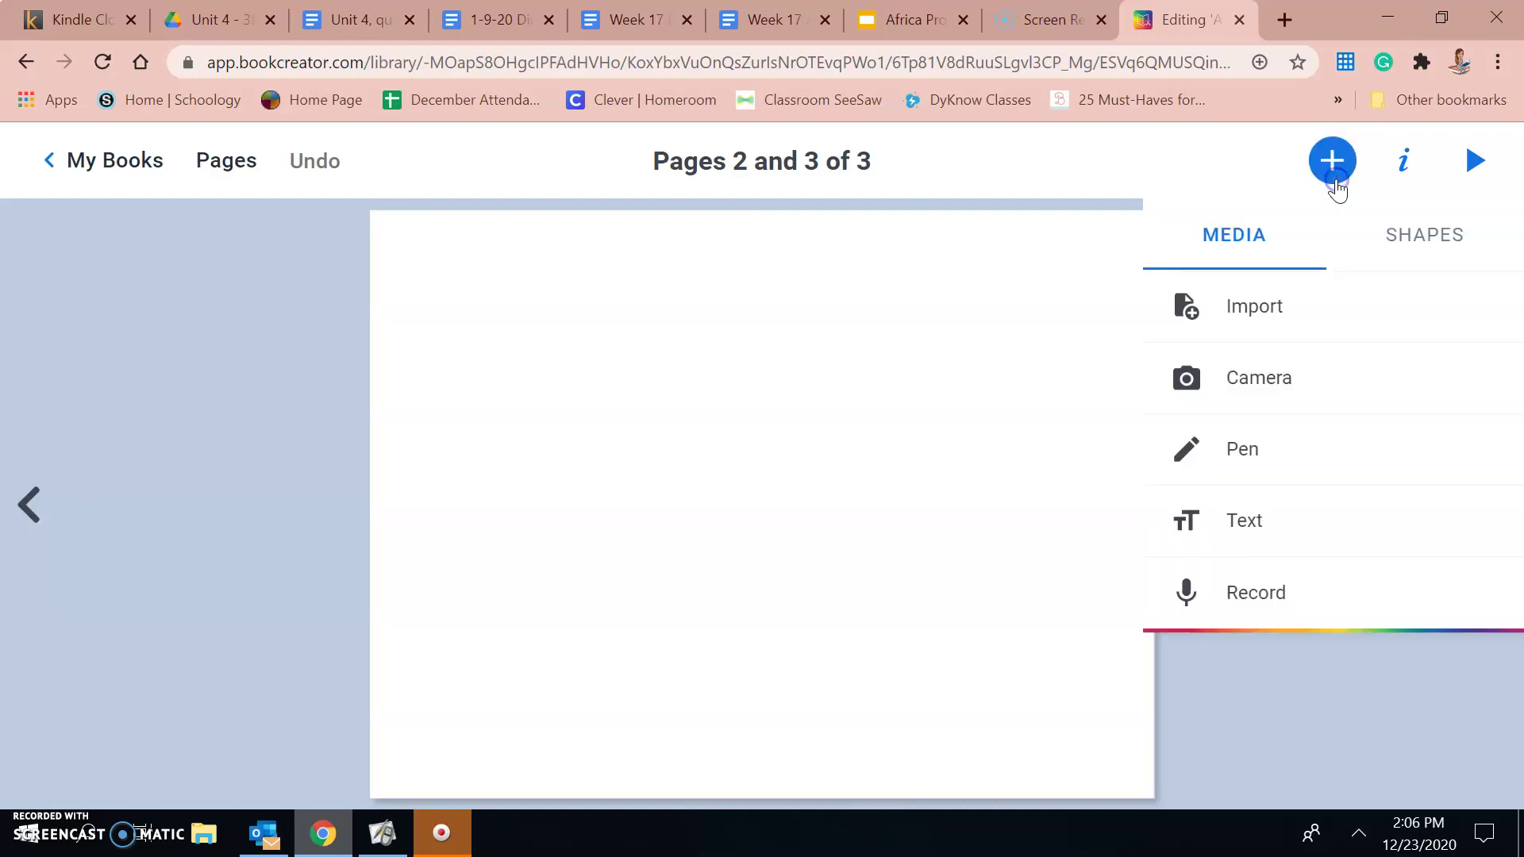
pyautogui.click(1394, 175)
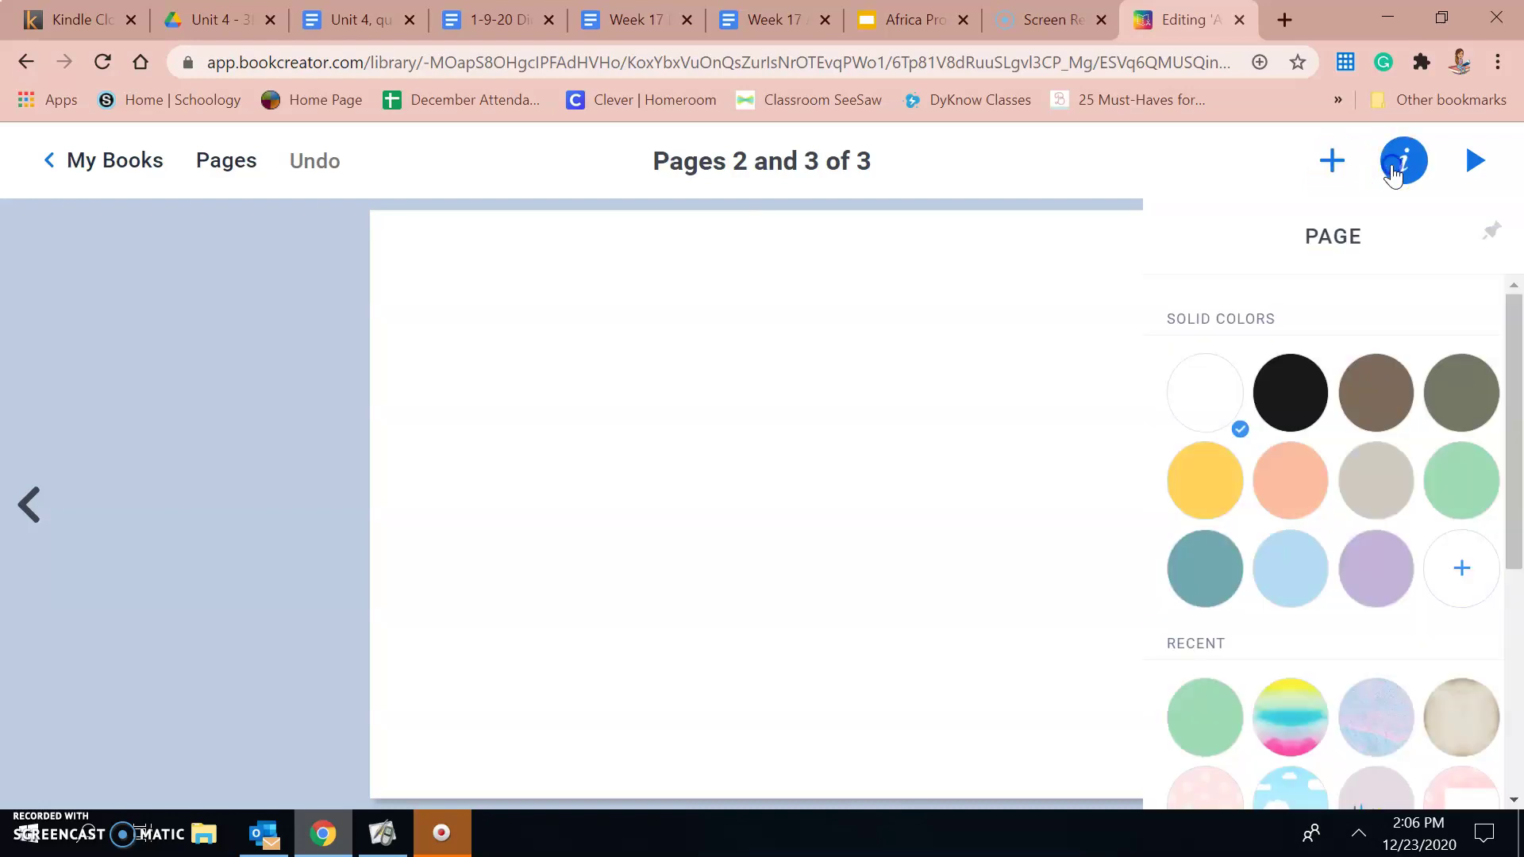
pyautogui.click(1180, 498)
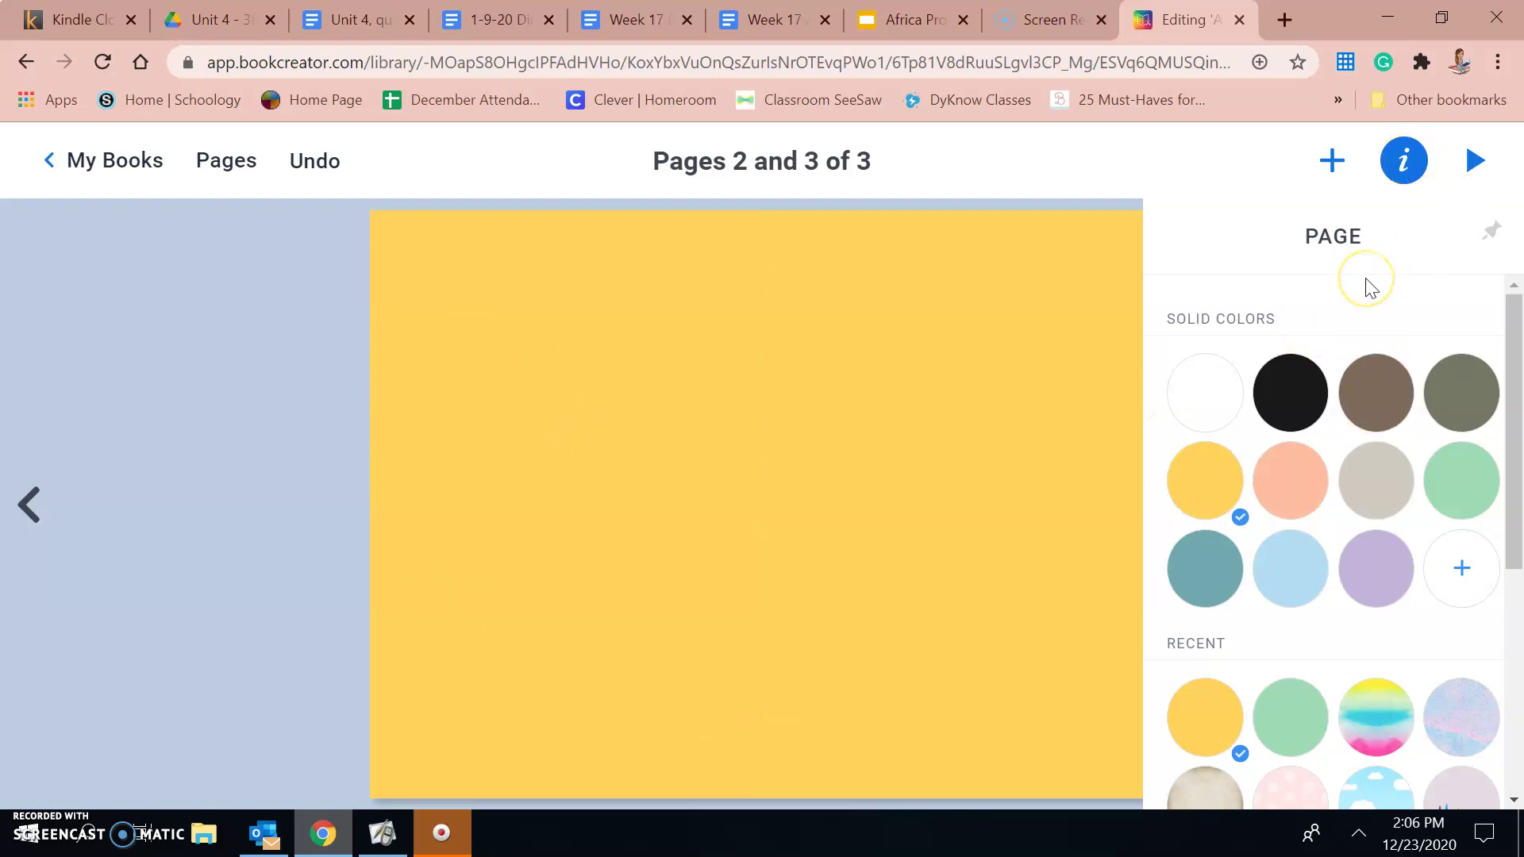
pyautogui.click(1332, 161)
pyautogui.click(1189, 468)
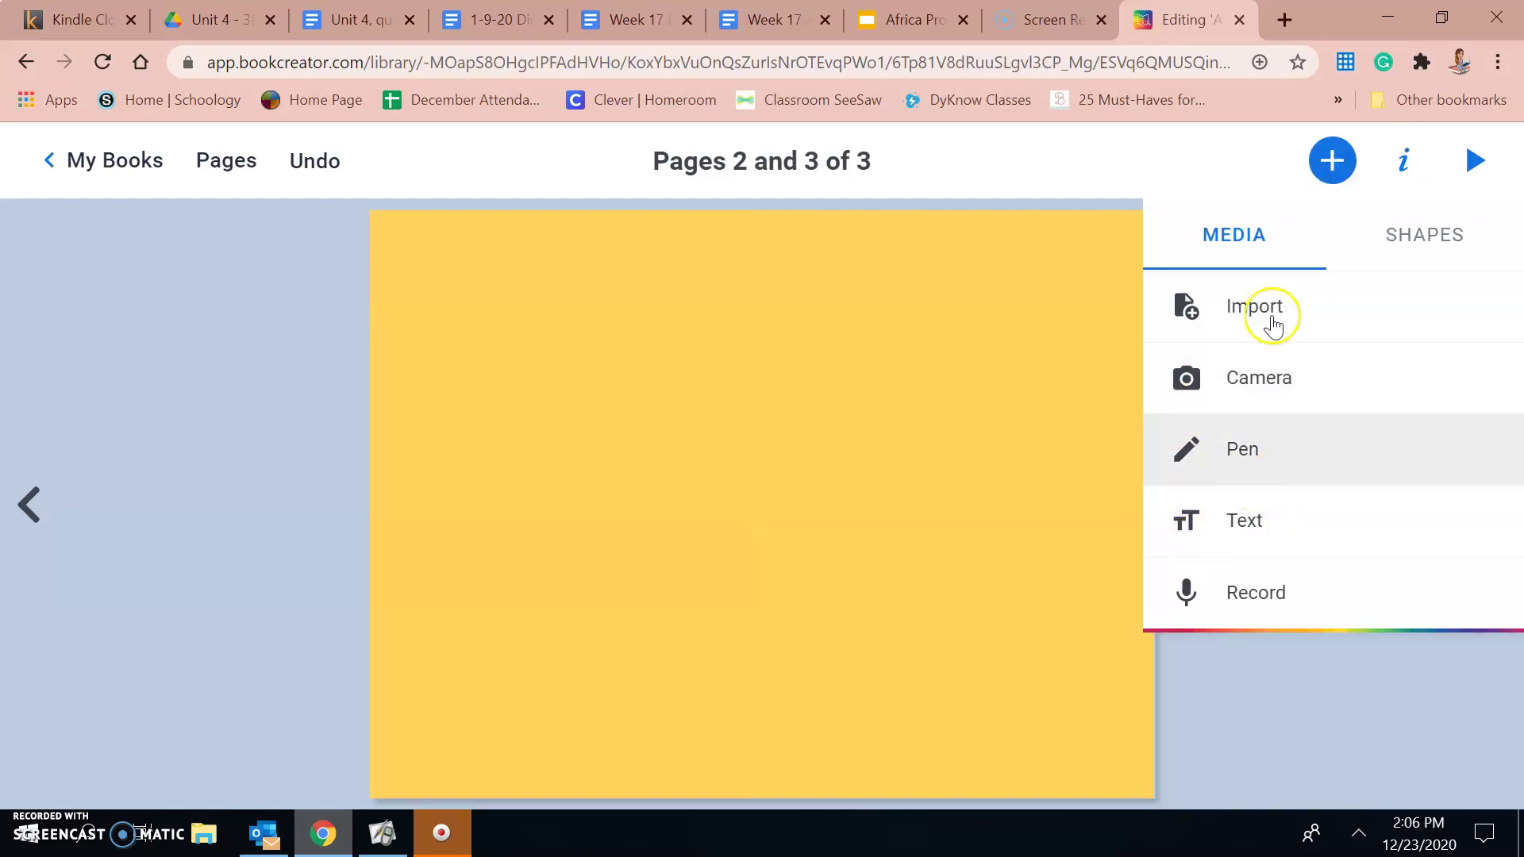
# - Add a 'Table of Contents' text box and drag it to the top of the page
pyautogui.click(1202, 524)
pyautogui.click(538, 462)
pyautogui.write('Table of Contents')
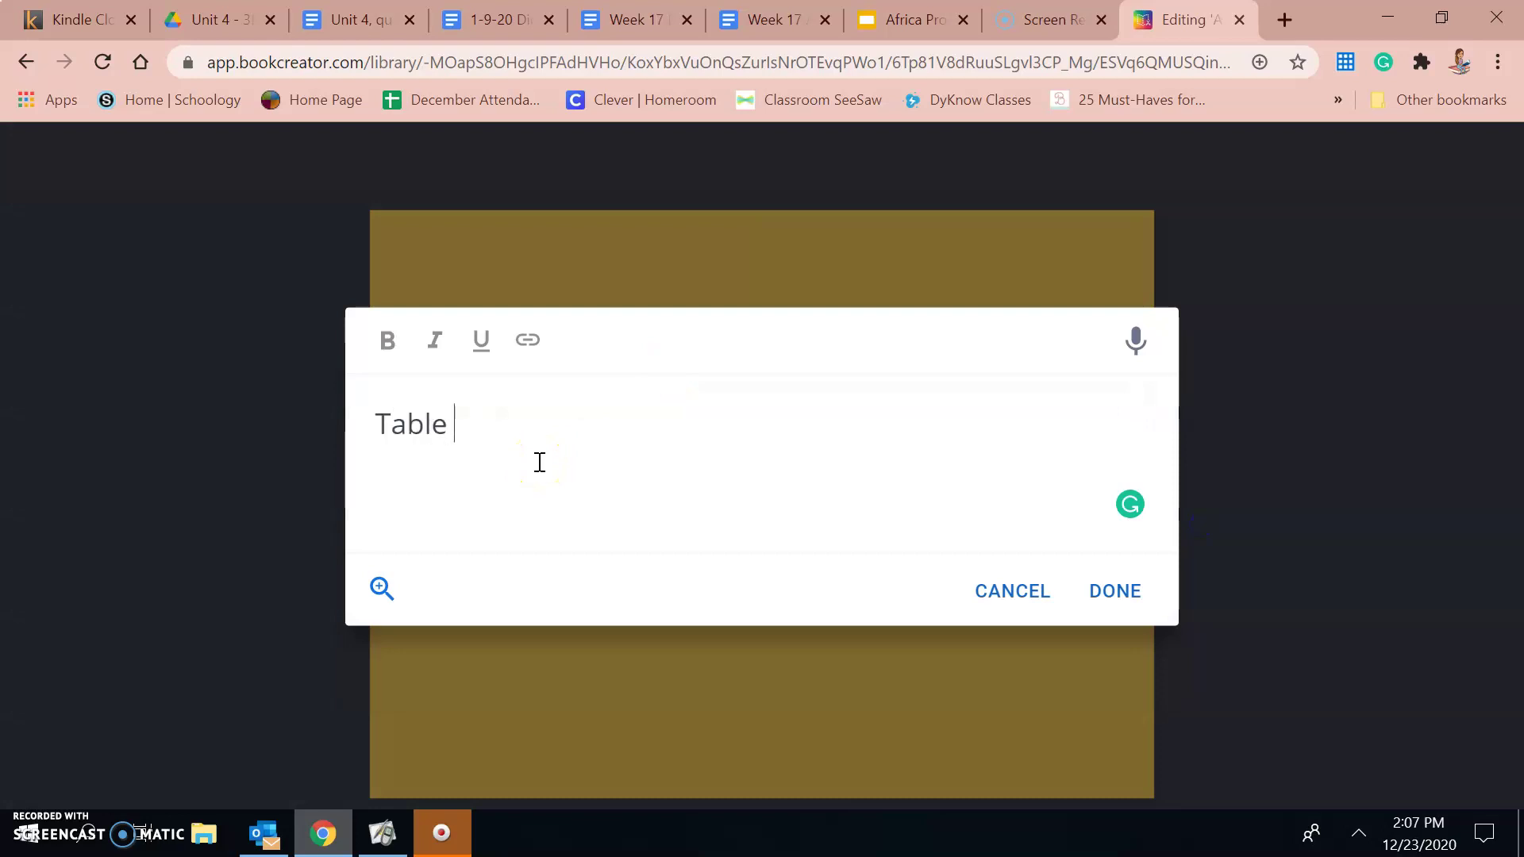
pyautogui.click(391, 423)
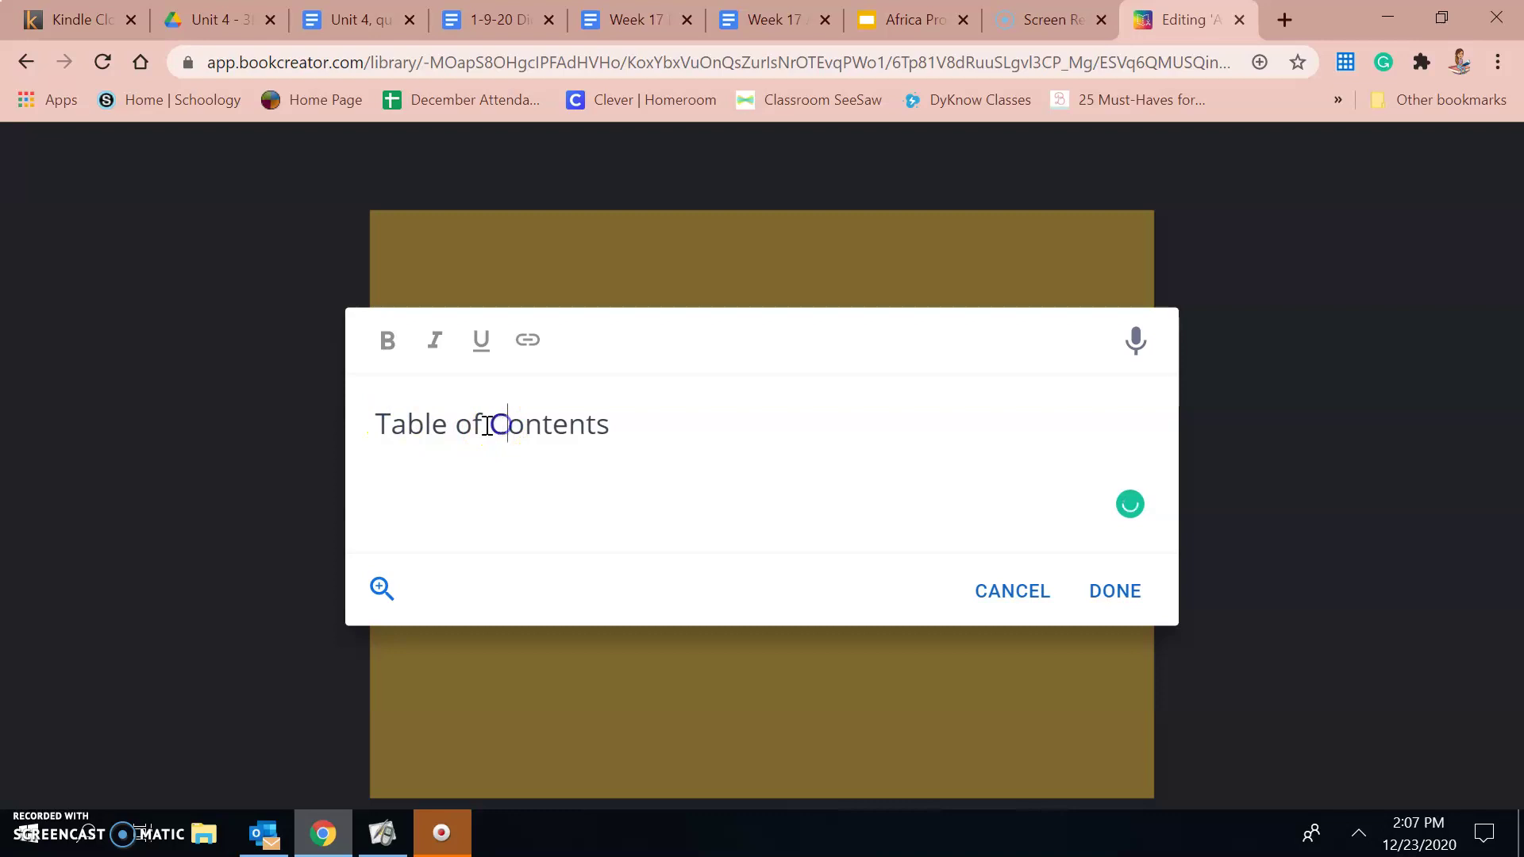
pyautogui.click(472, 423)
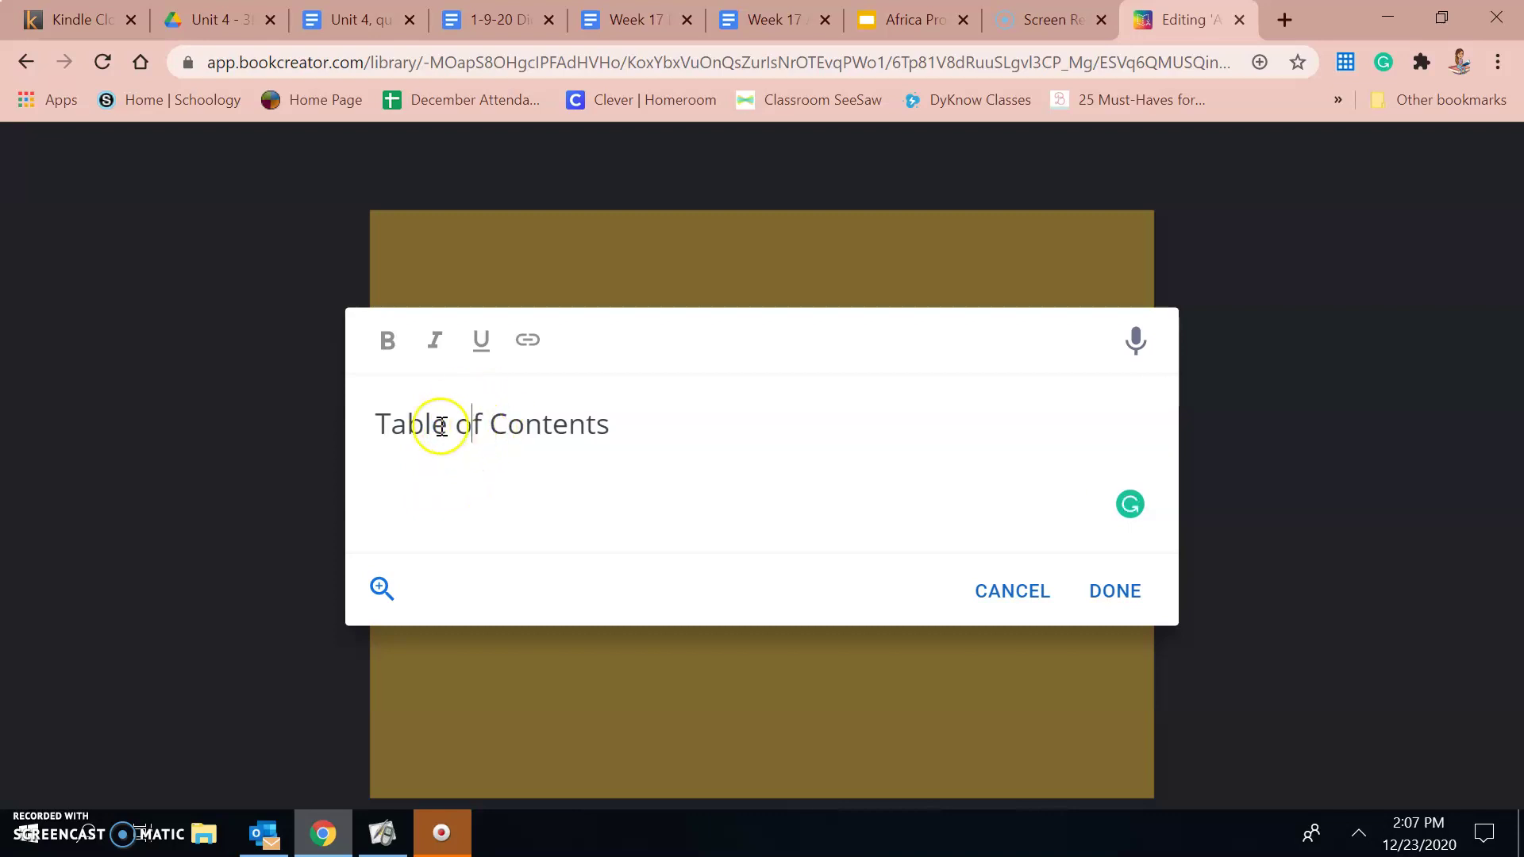
pyautogui.click(1115, 592)
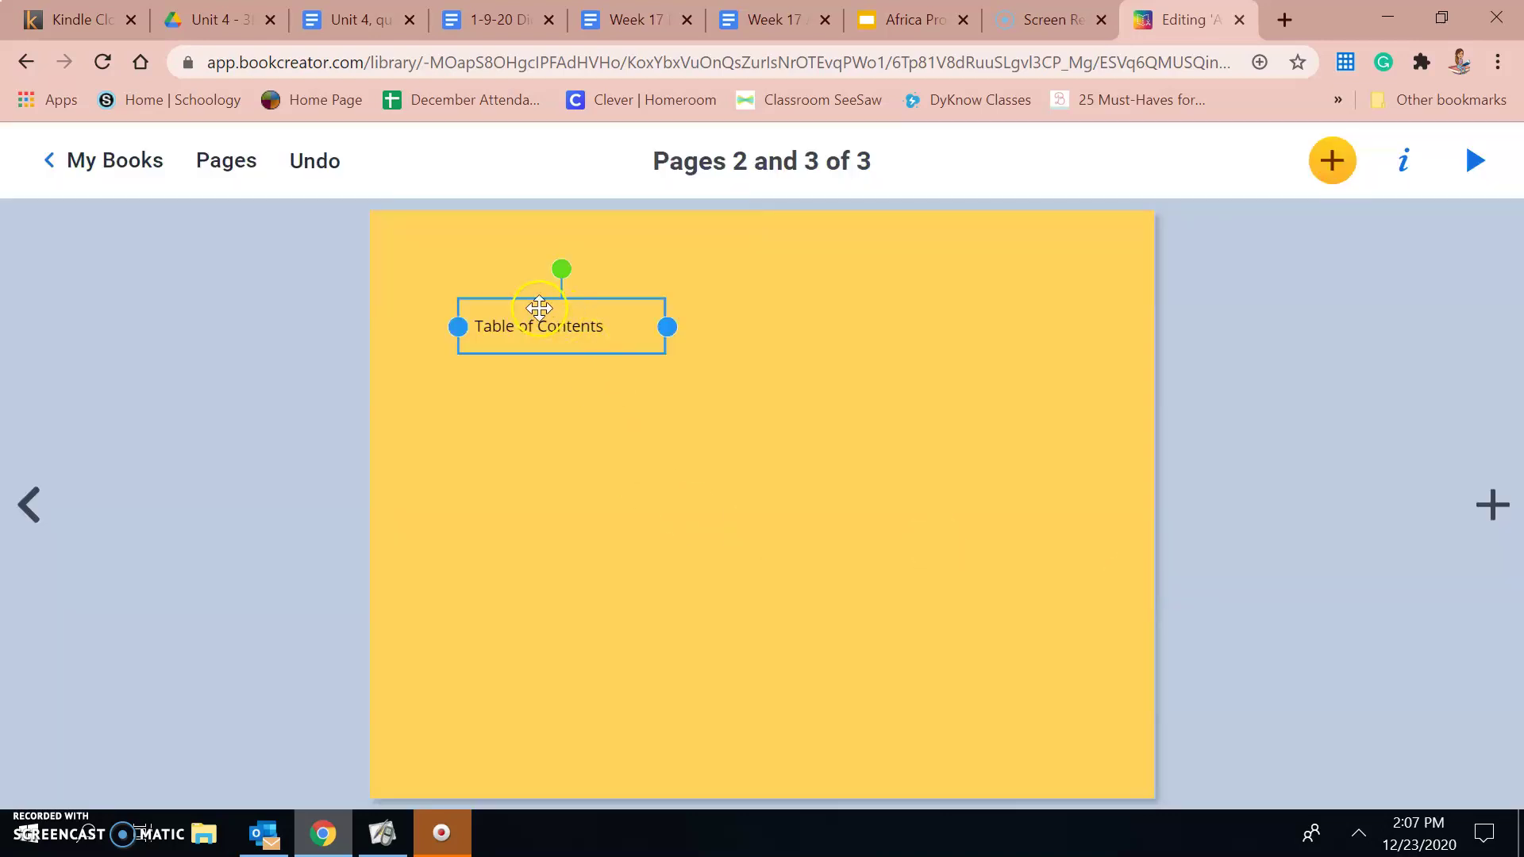
pyautogui.moveTo(538, 298); pyautogui.dragTo(534, 222)
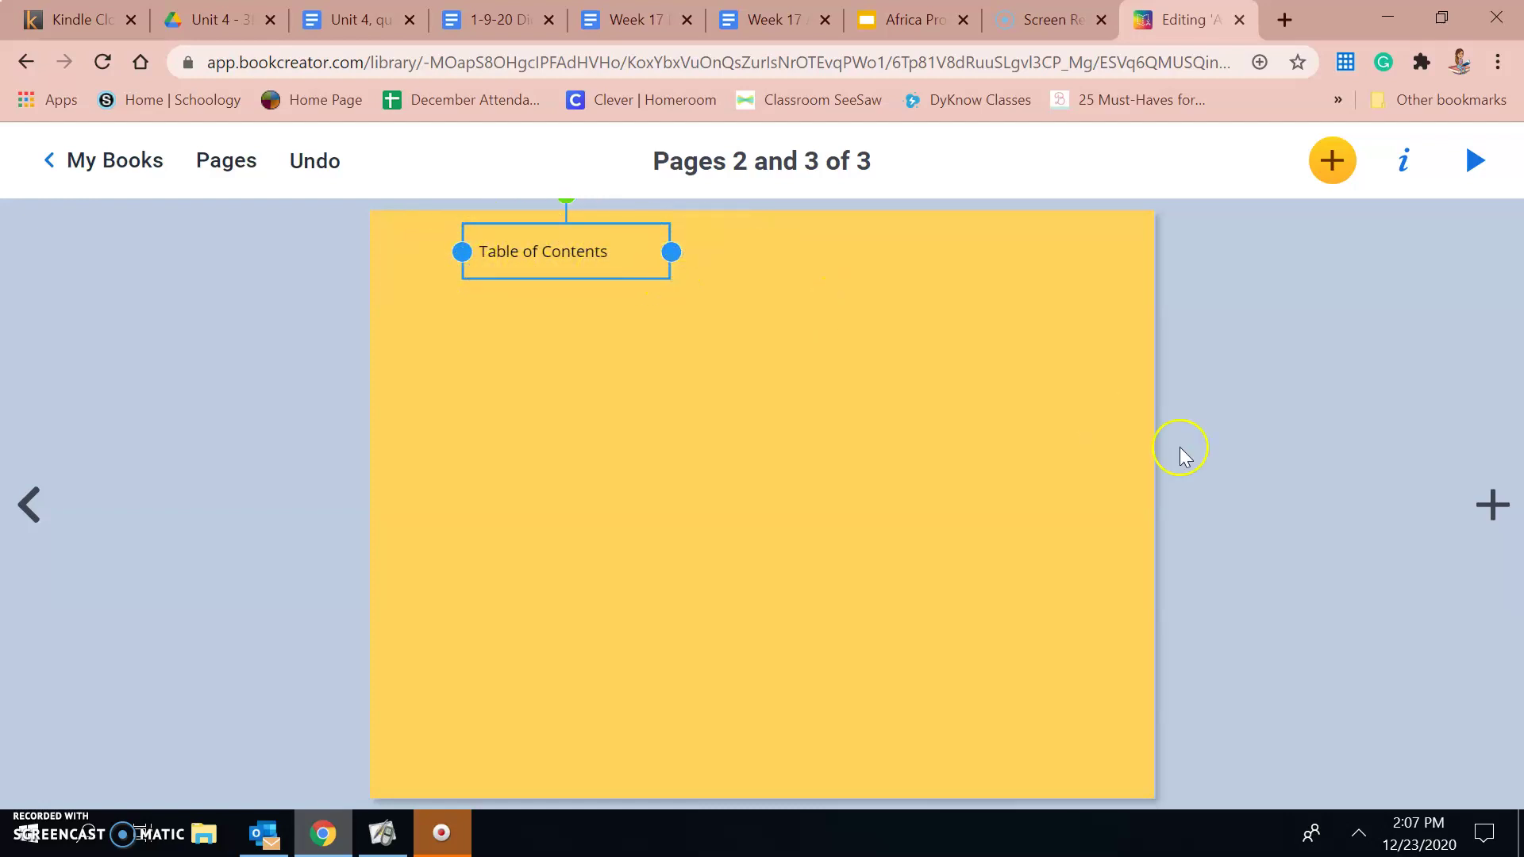
# - Select the Table of Contents heading and set its font size to 24
pyautogui.click(1402, 189)
pyautogui.click(1407, 163)
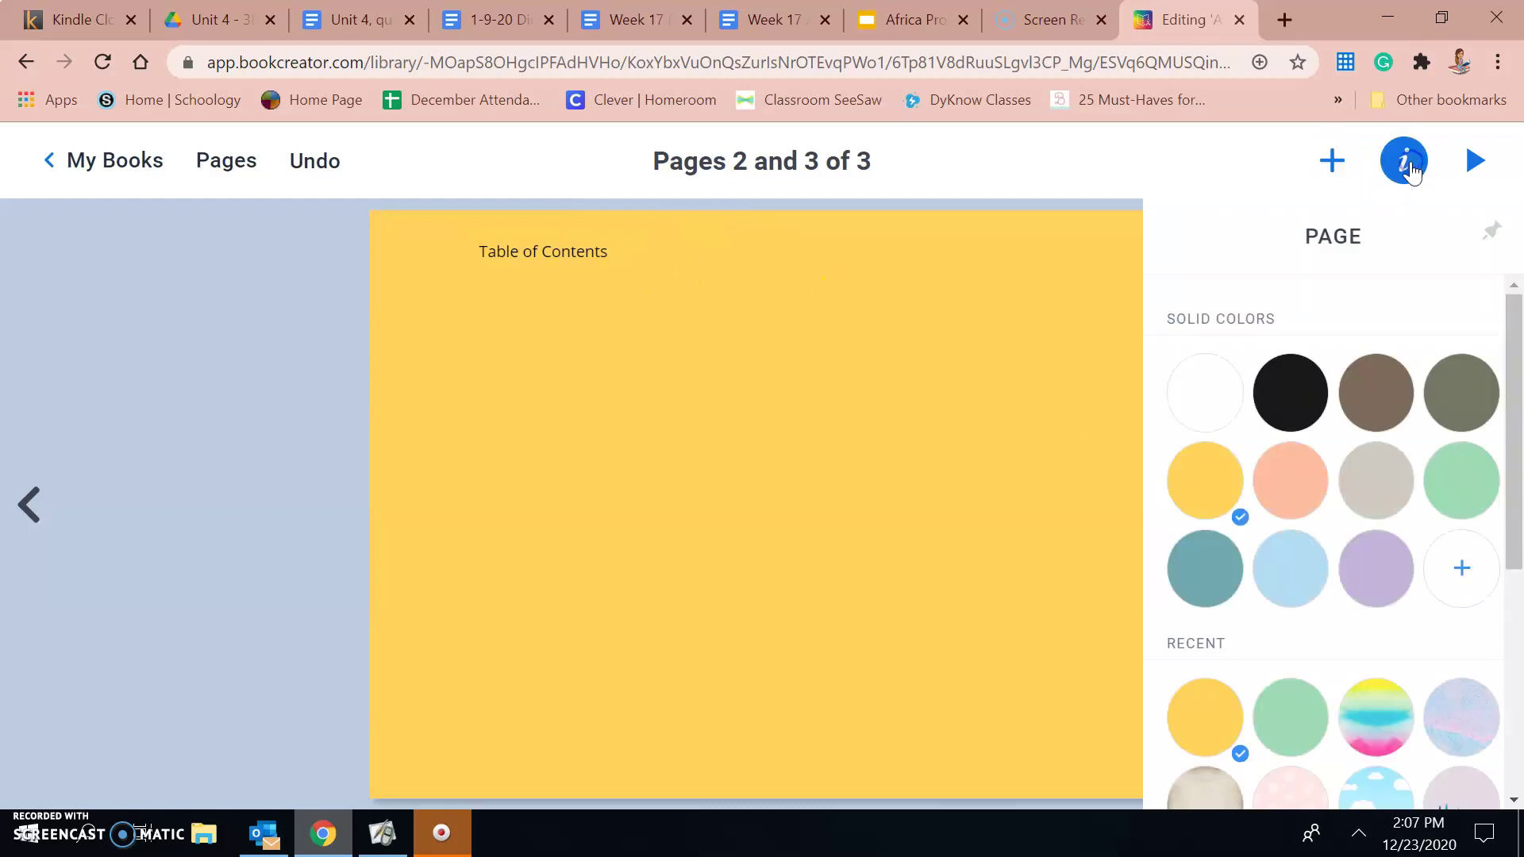
pyautogui.click(571, 251)
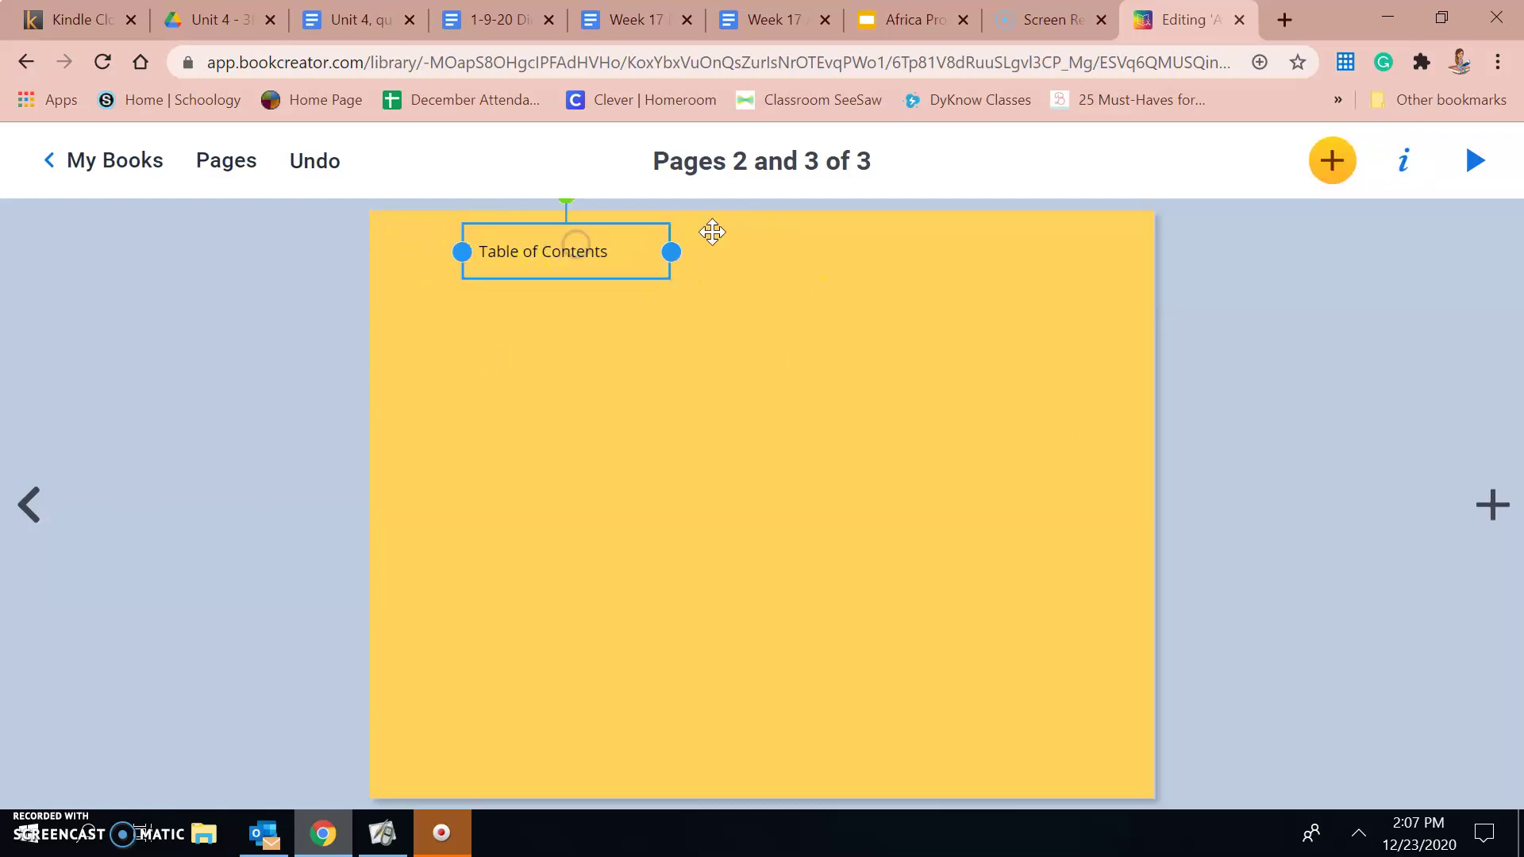
pyautogui.click(1404, 170)
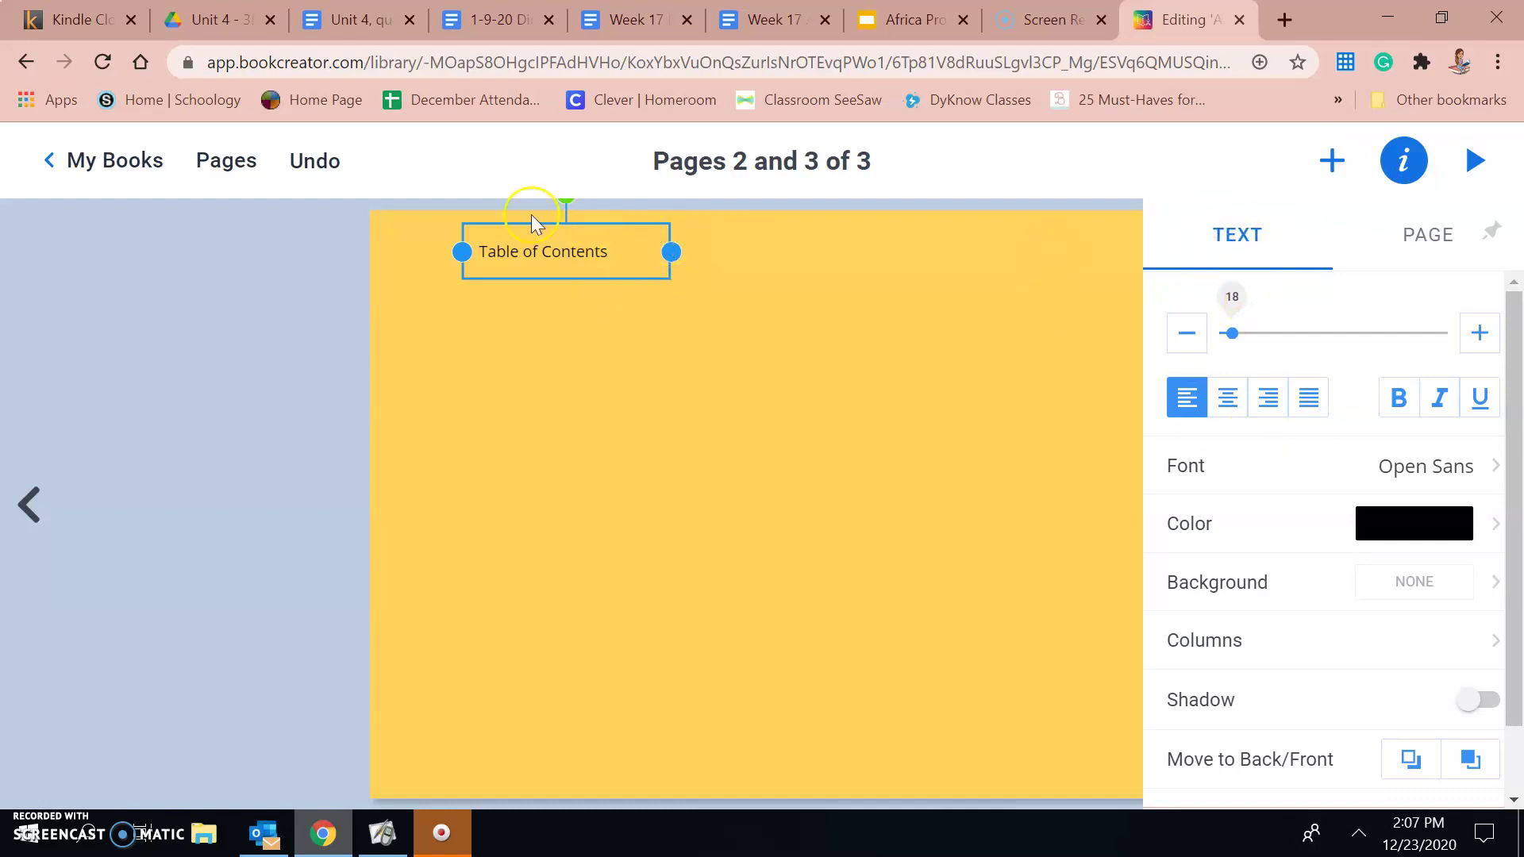
pyautogui.click(1479, 335)
pyautogui.click(1480, 335)
pyautogui.click(1480, 335)
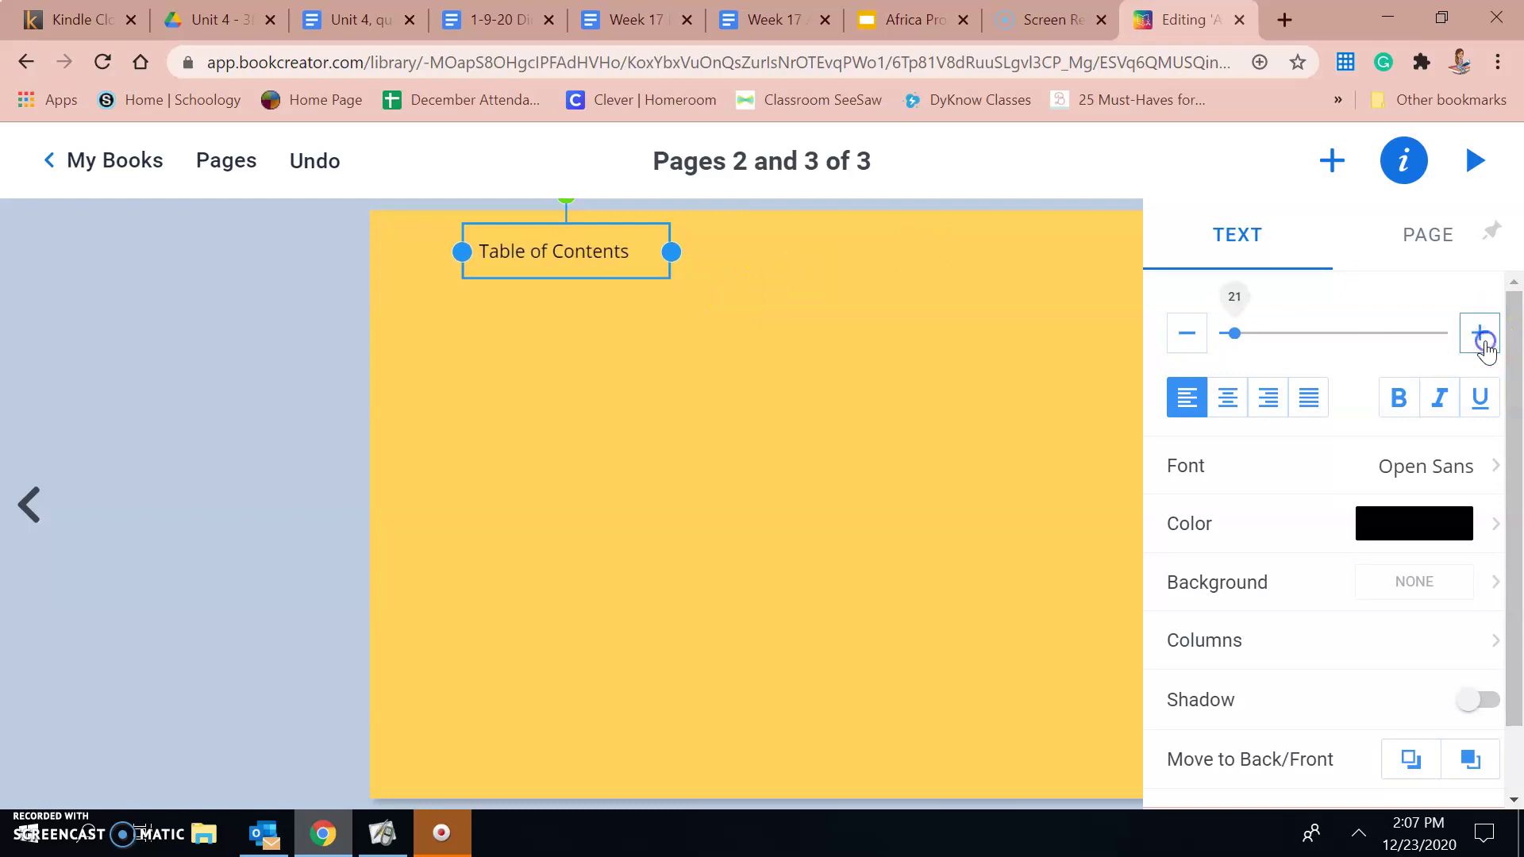
pyautogui.click(1480, 335)
pyautogui.click(1480, 335)
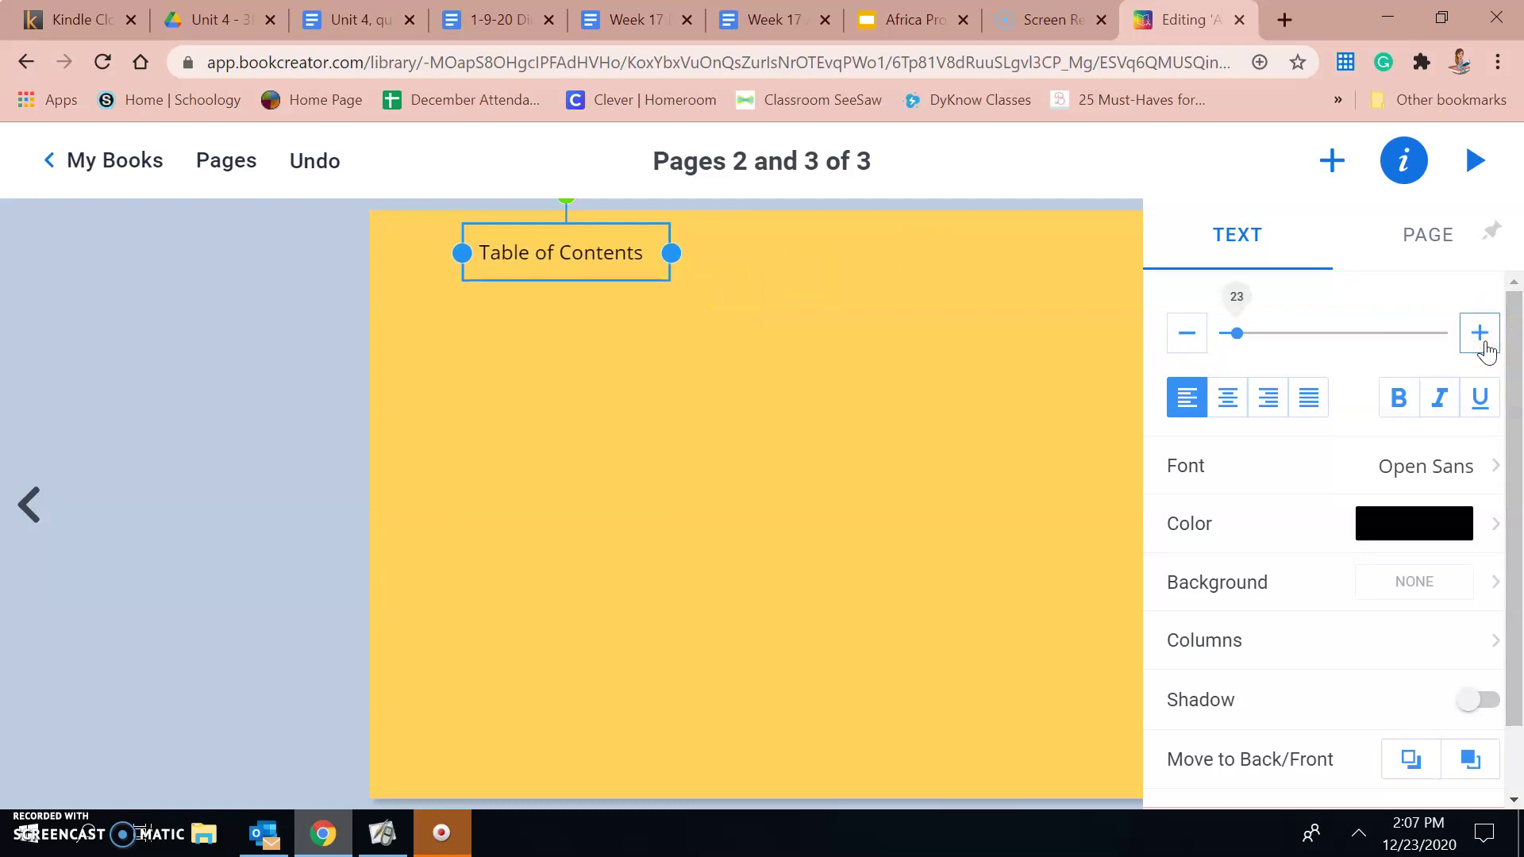
pyautogui.click(1482, 338)
pyautogui.click(1481, 338)
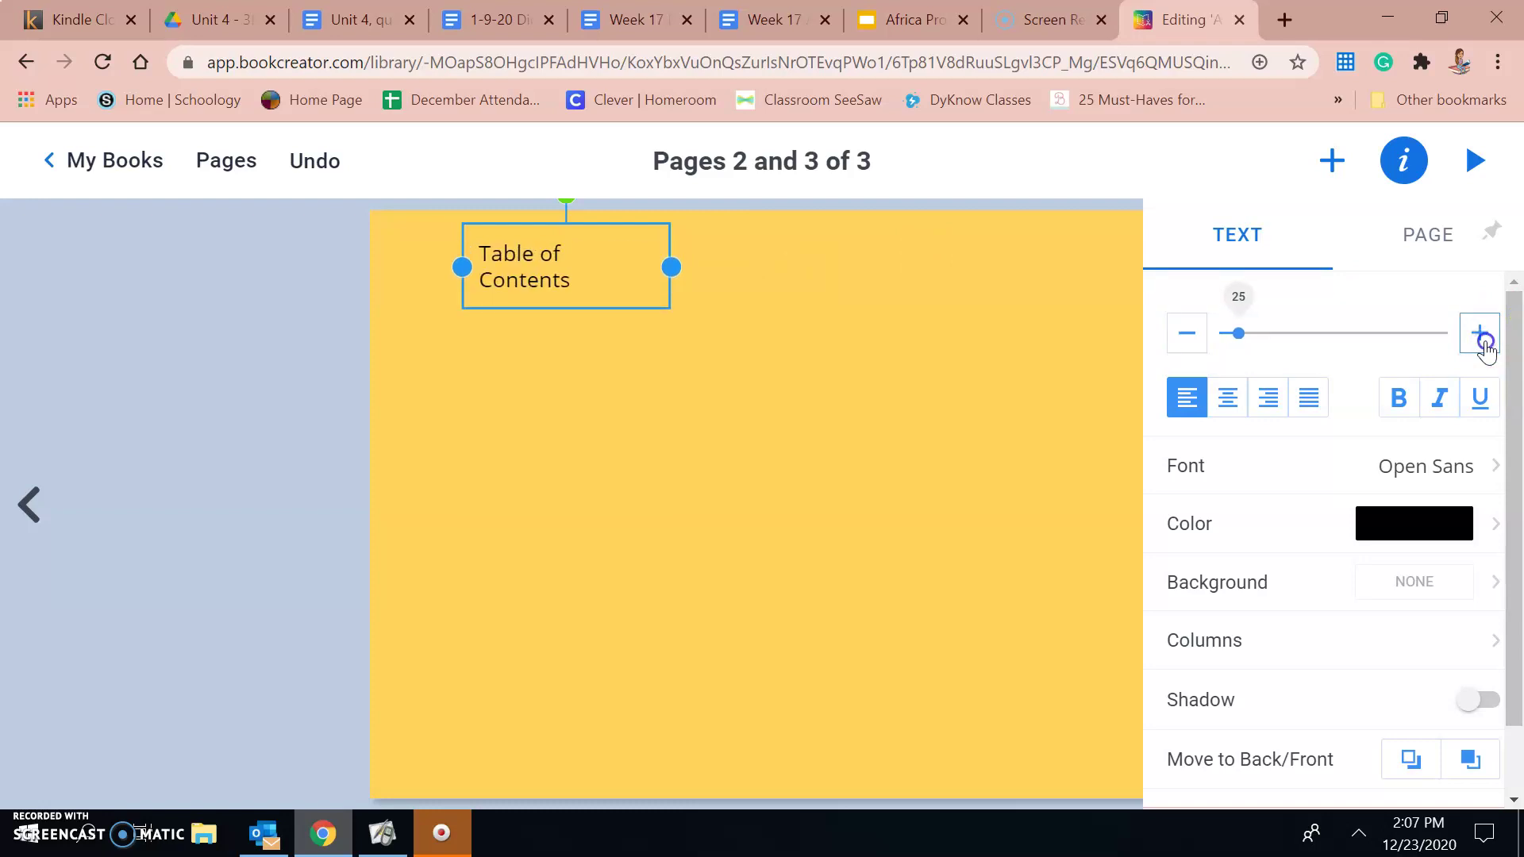
pyautogui.click(1187, 343)
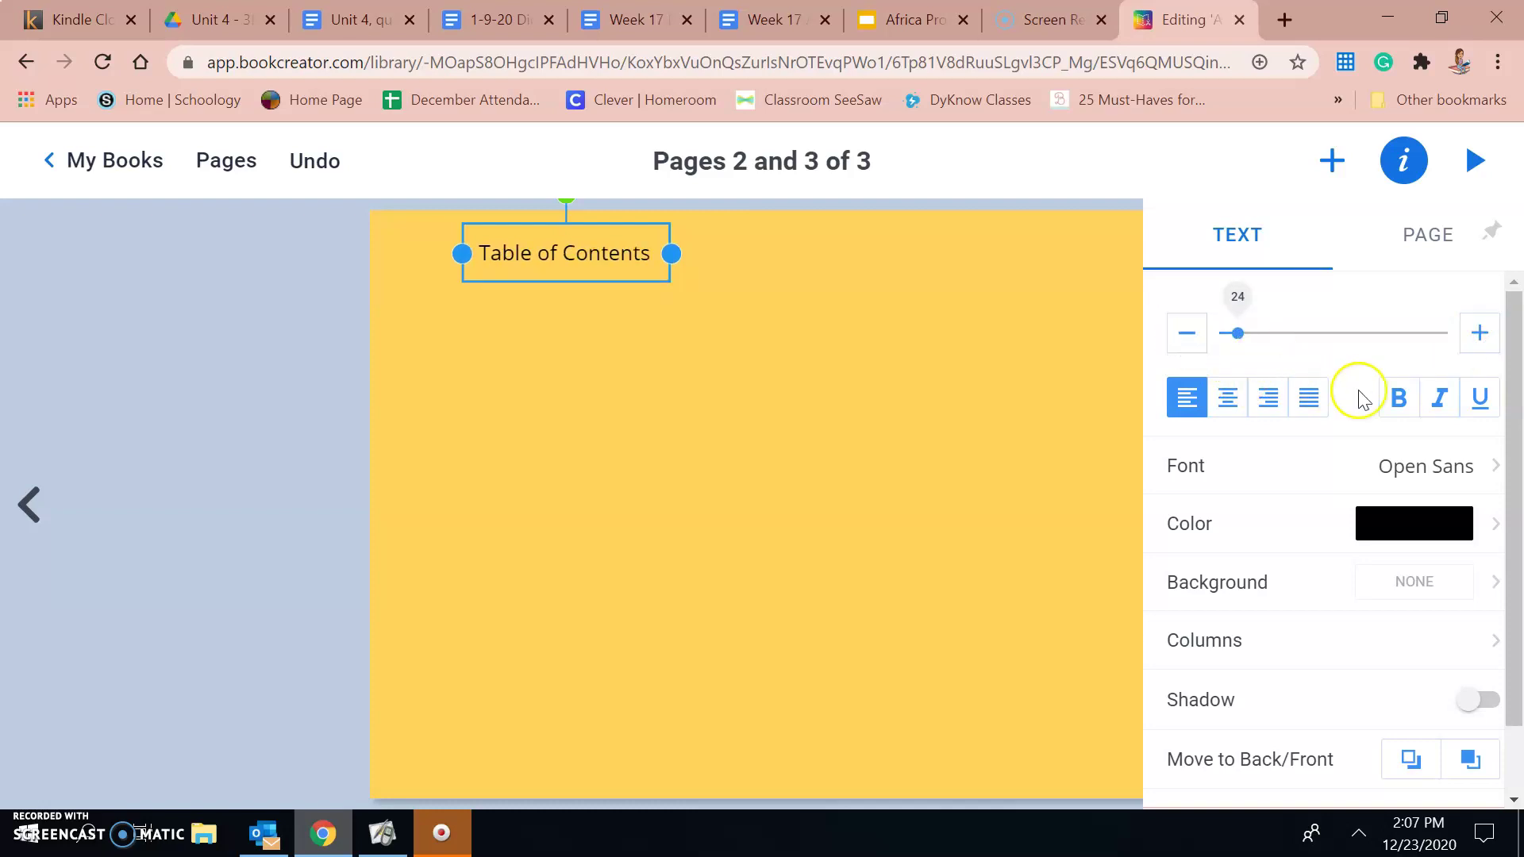
# - Make the heading bold, widen its box to fit one line, and centre-align it
pyautogui.click(1399, 397)
pyautogui.moveTo(671, 251); pyautogui.dragTo(682, 252)
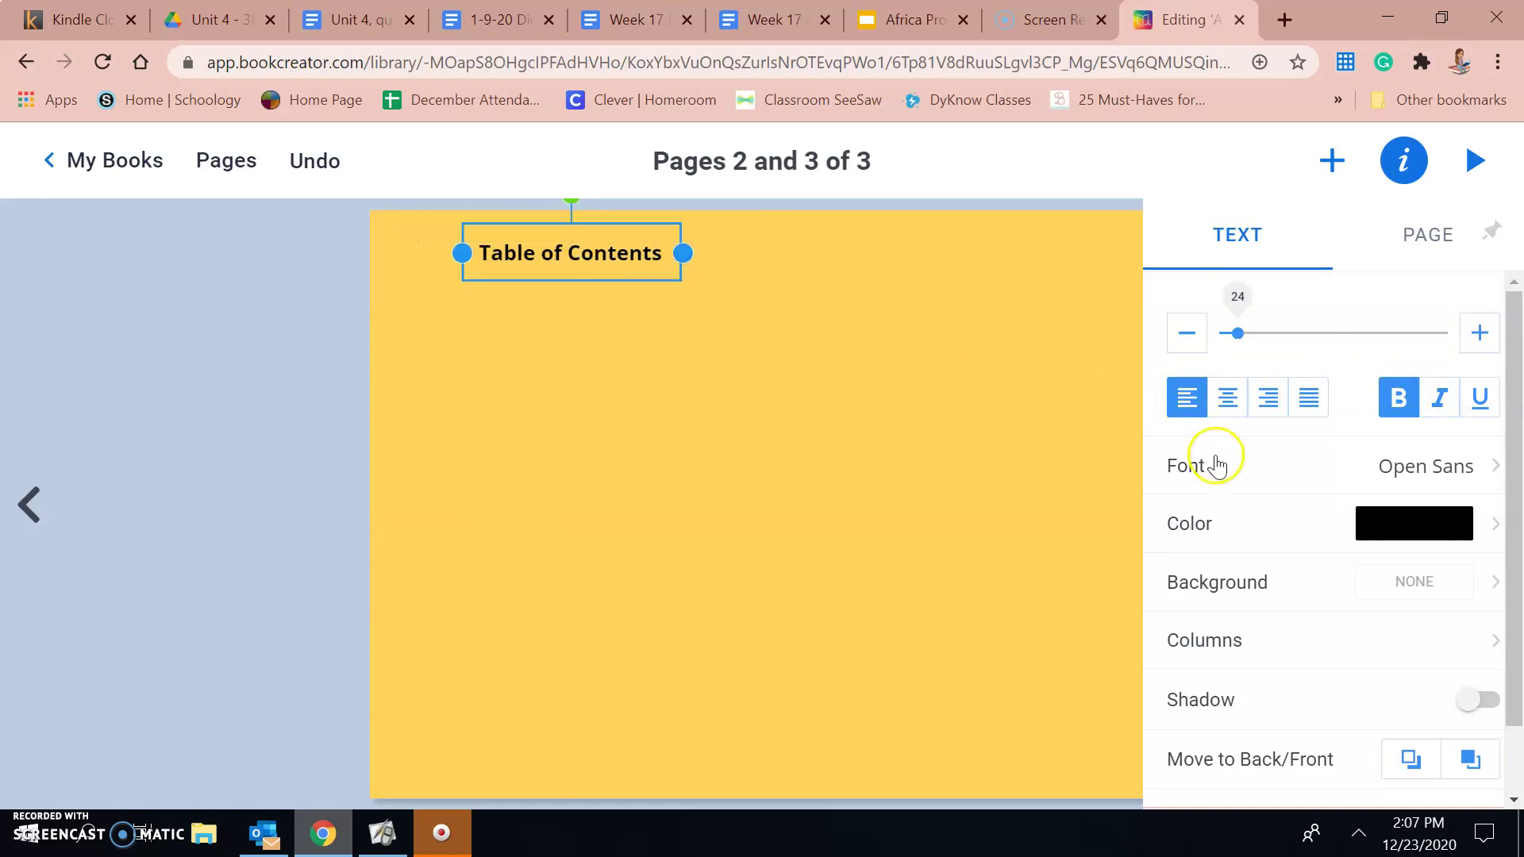
pyautogui.click(1237, 402)
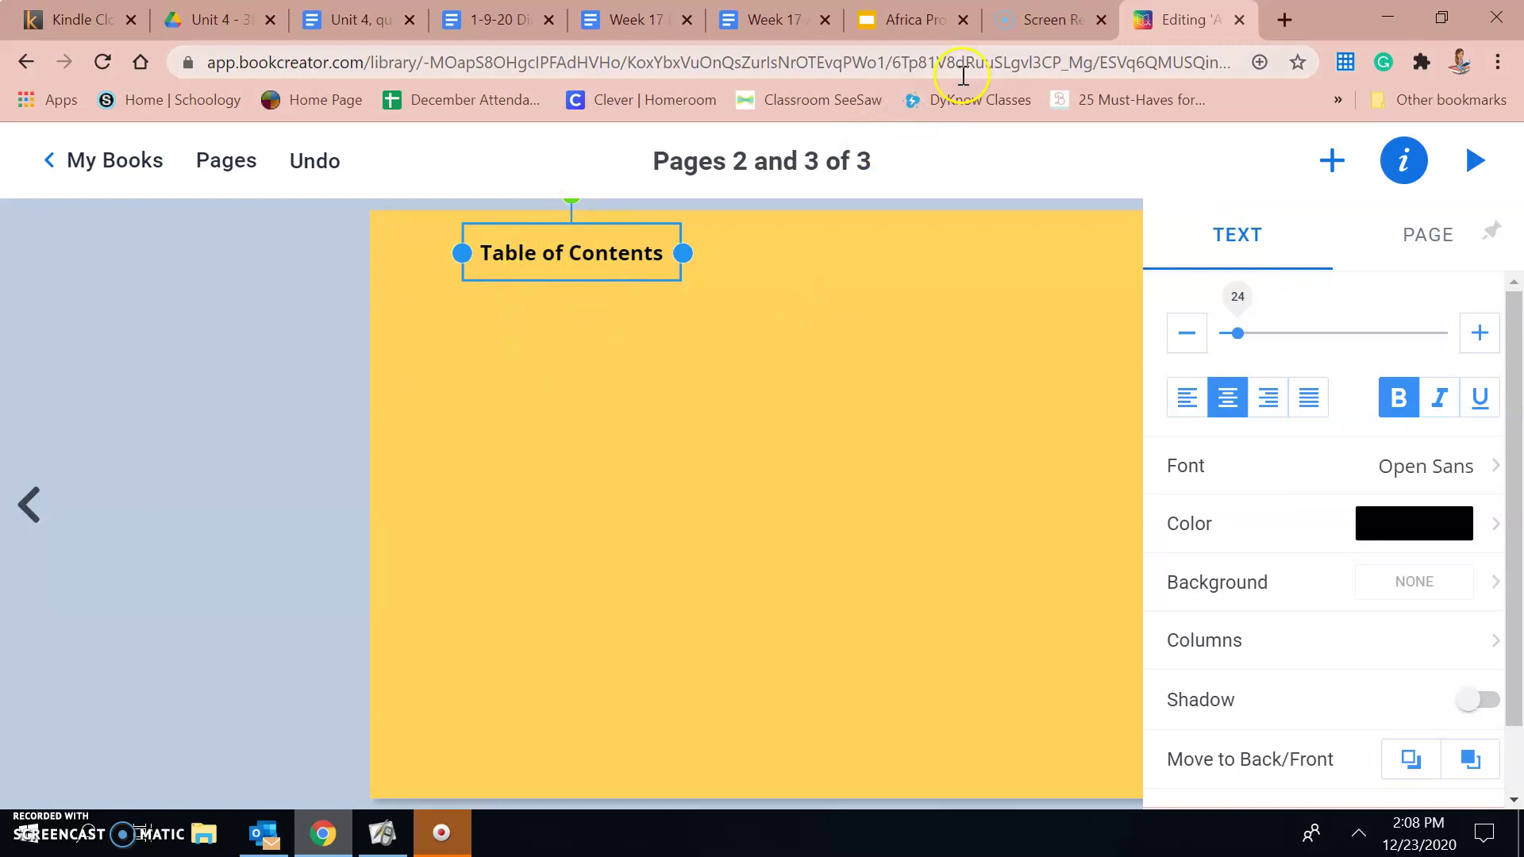
pyautogui.click(917, 20)
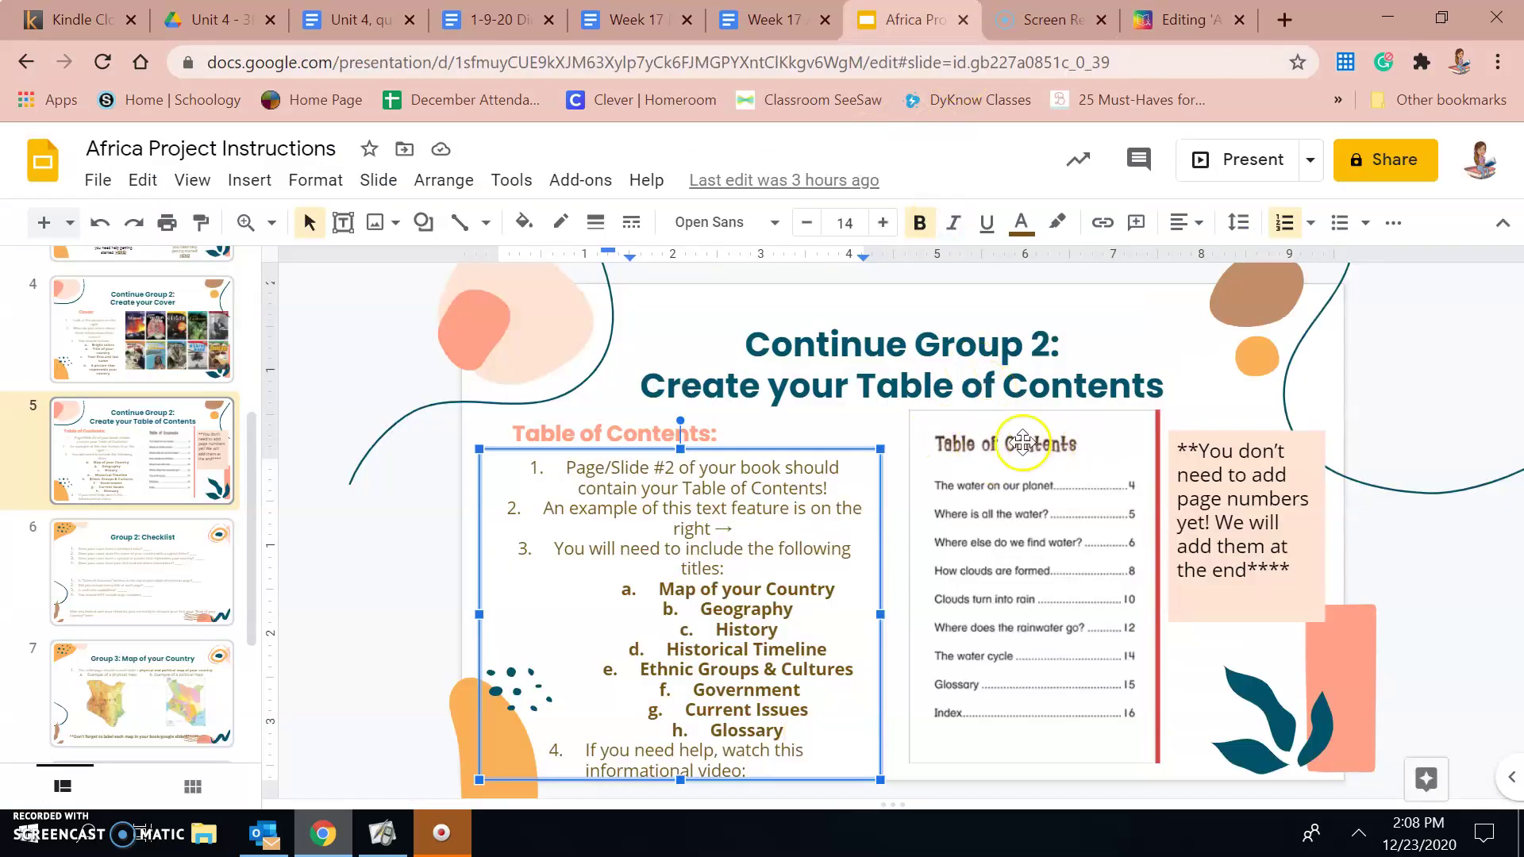
# - Reopen and close the heading editor twice, leaving 'Table of Contents' unchanged after checking the Slides example
pyautogui.click(1187, 20)
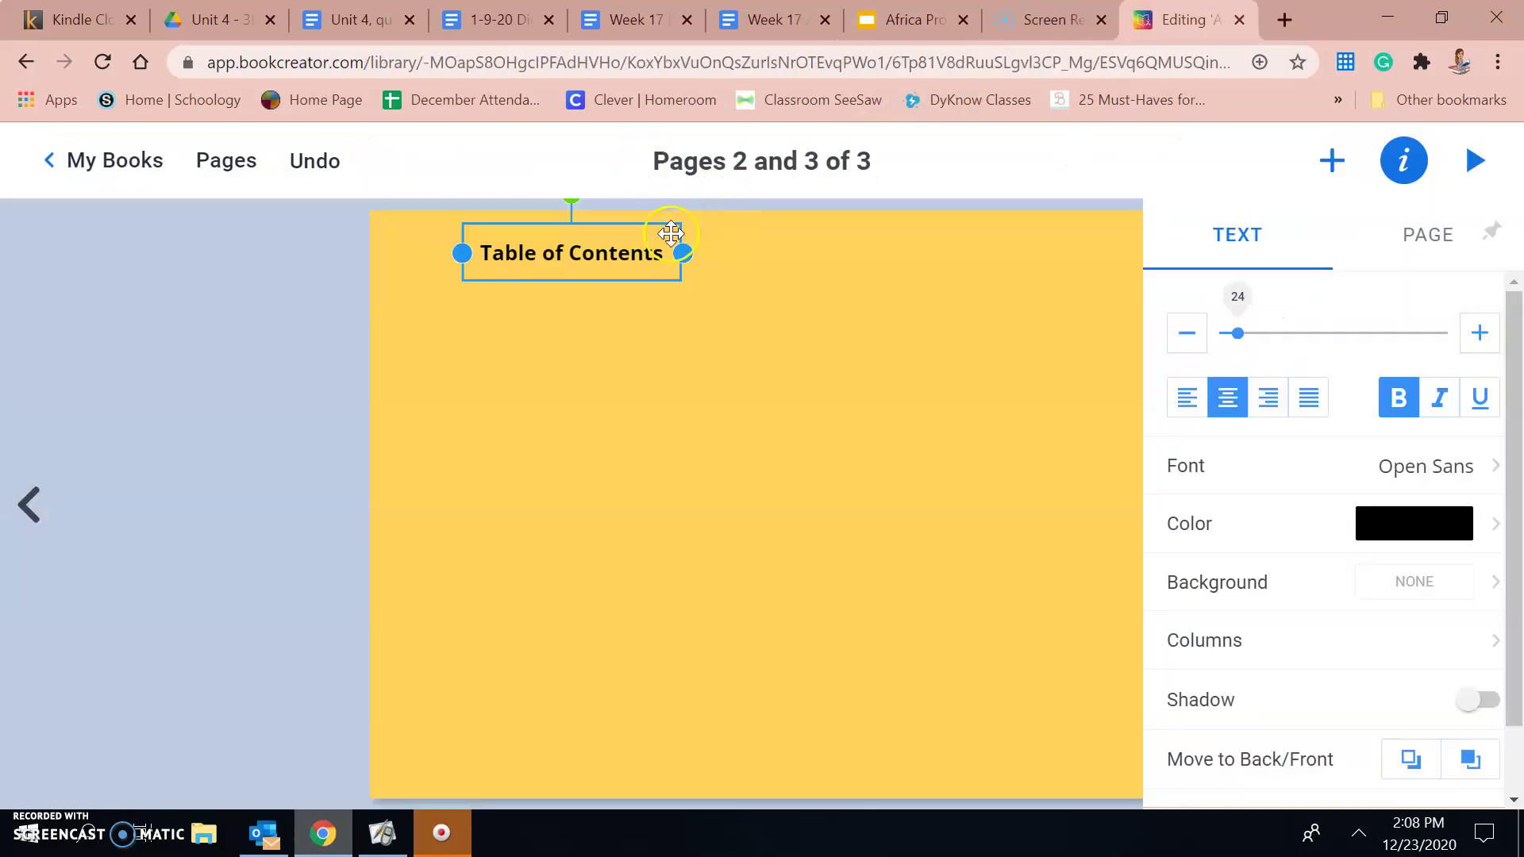
pyautogui.doubleClick(652, 250)
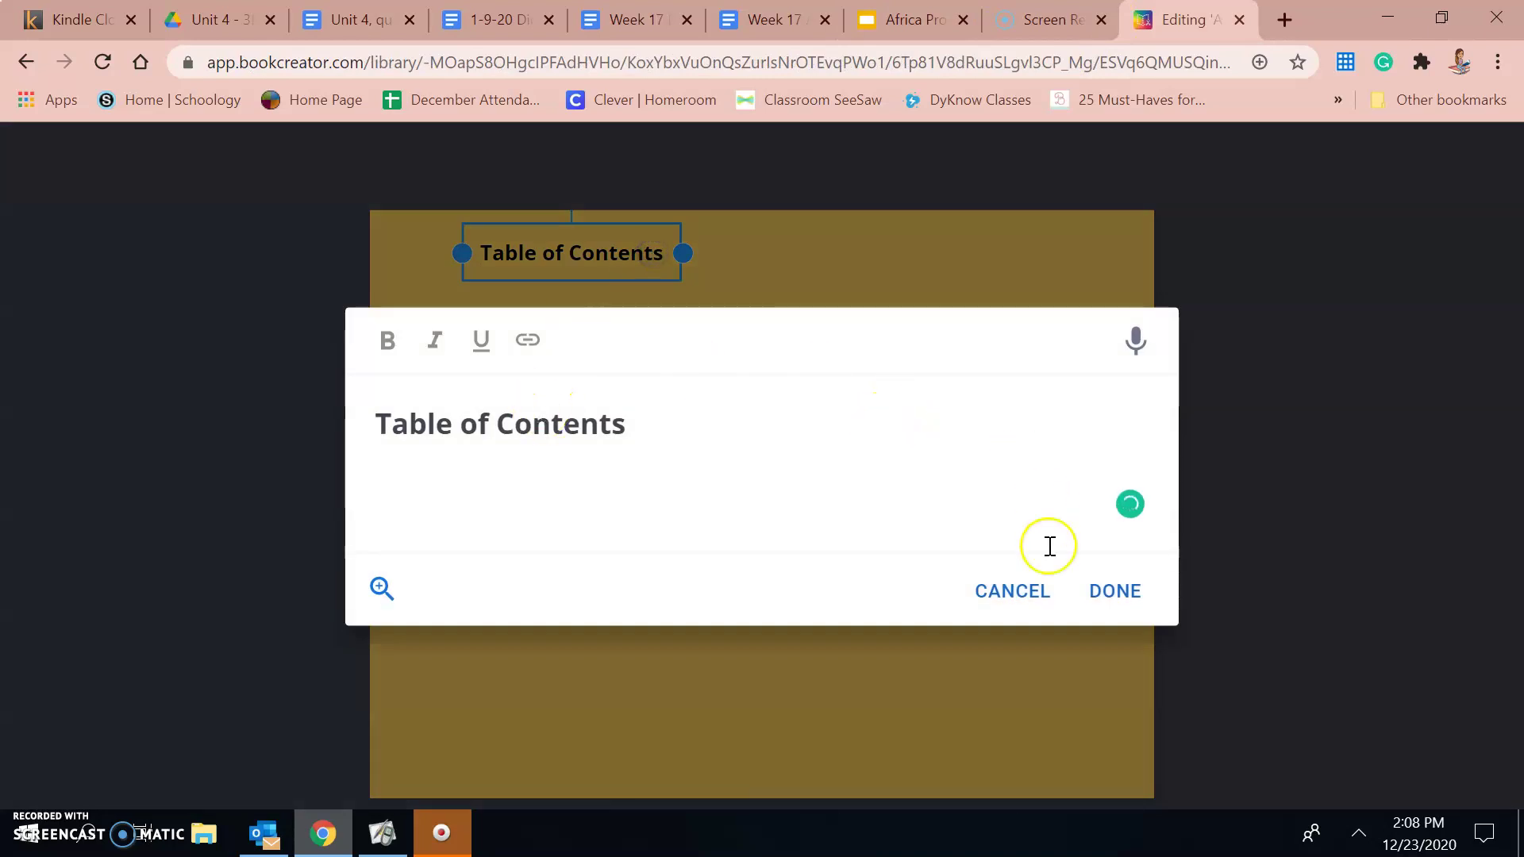
pyautogui.click(1082, 585)
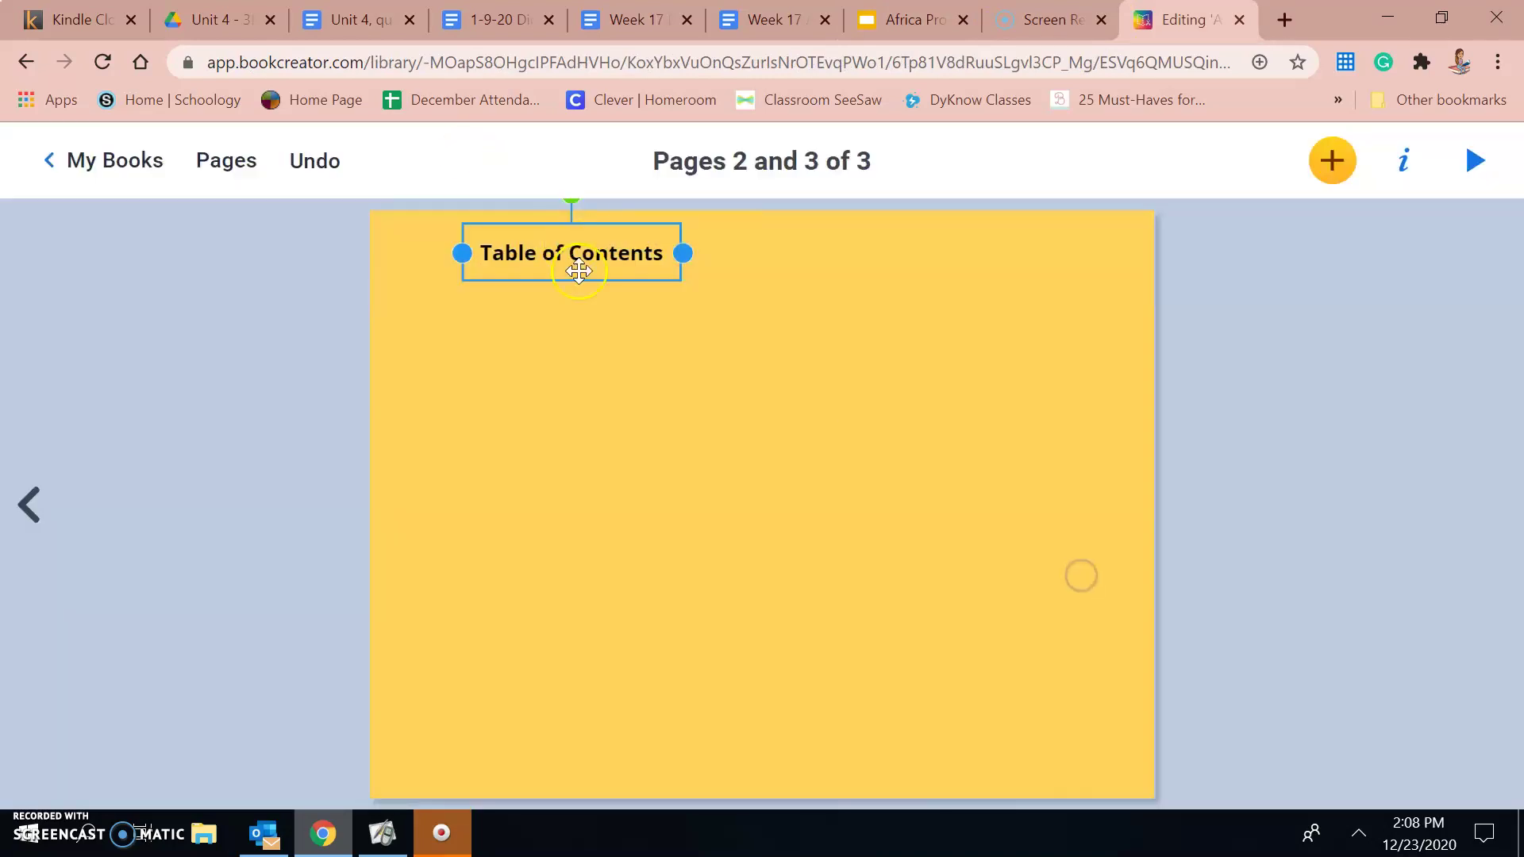
pyautogui.click(913, 20)
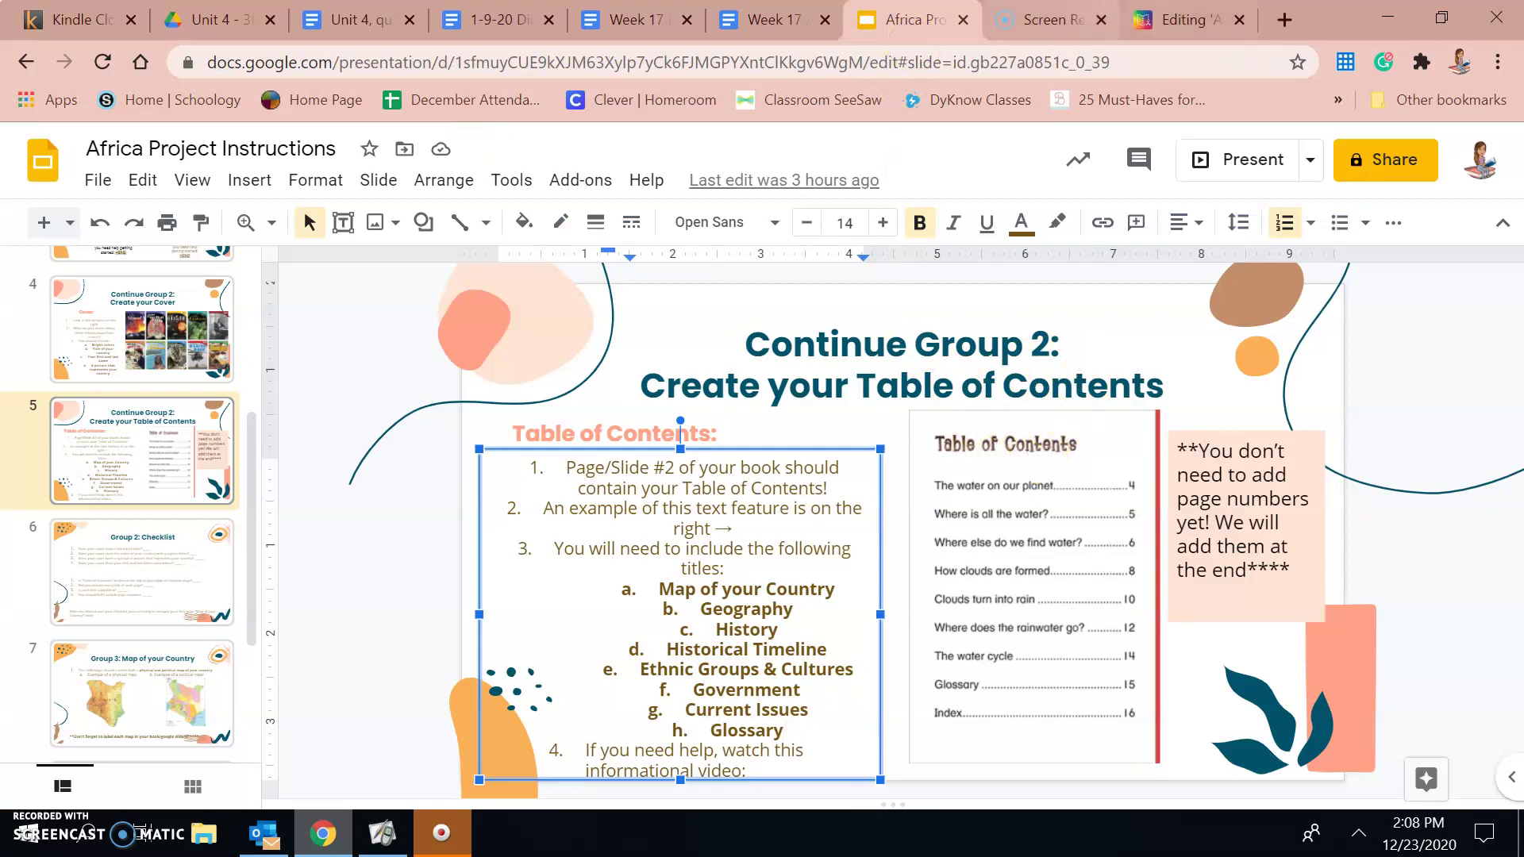
pyautogui.click(1183, 20)
pyautogui.doubleClick(560, 270)
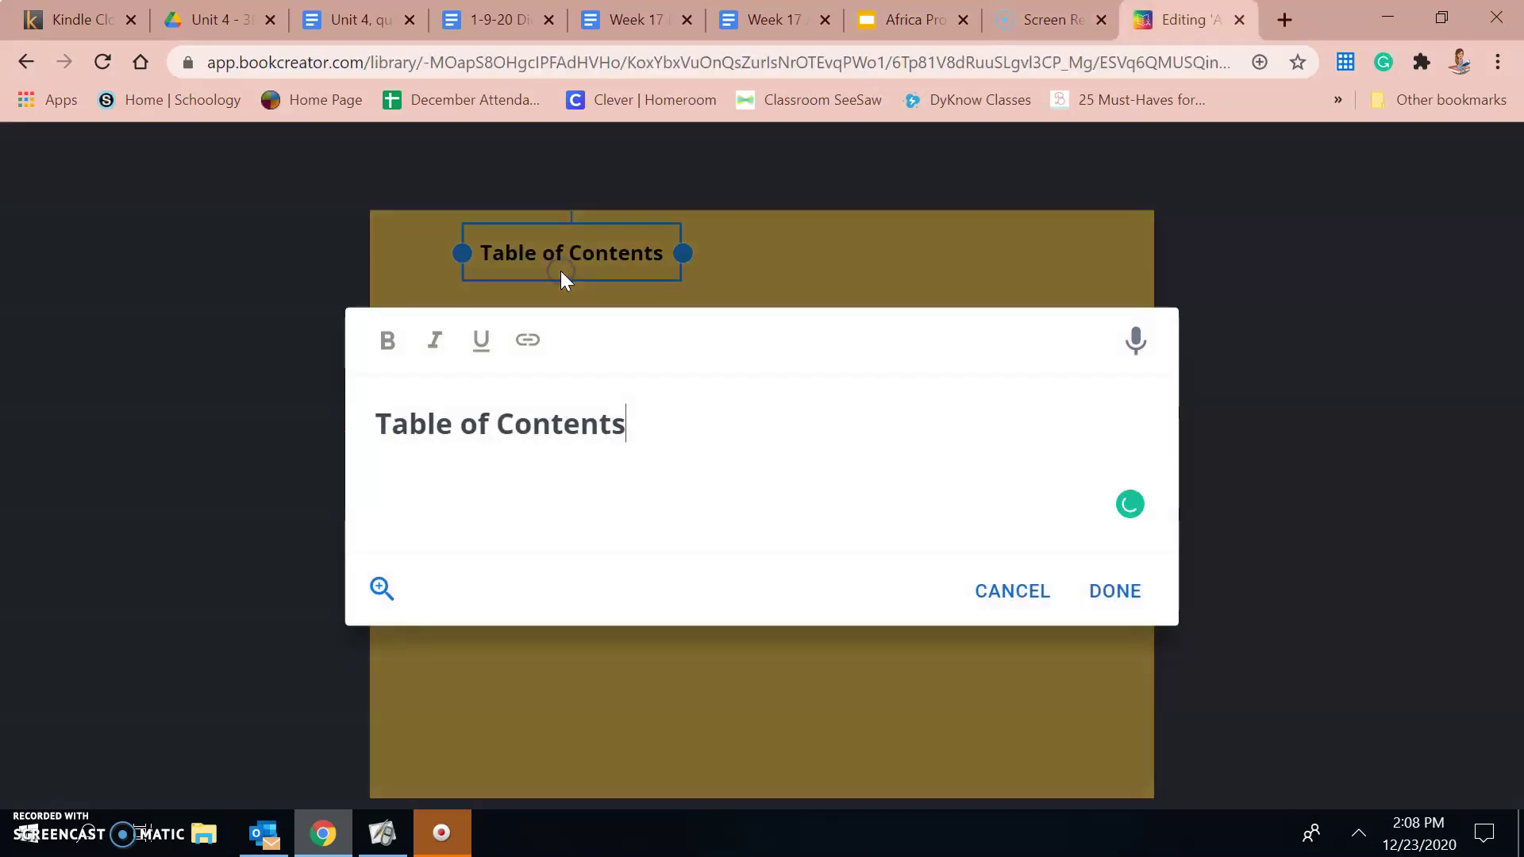
pyautogui.click(1116, 594)
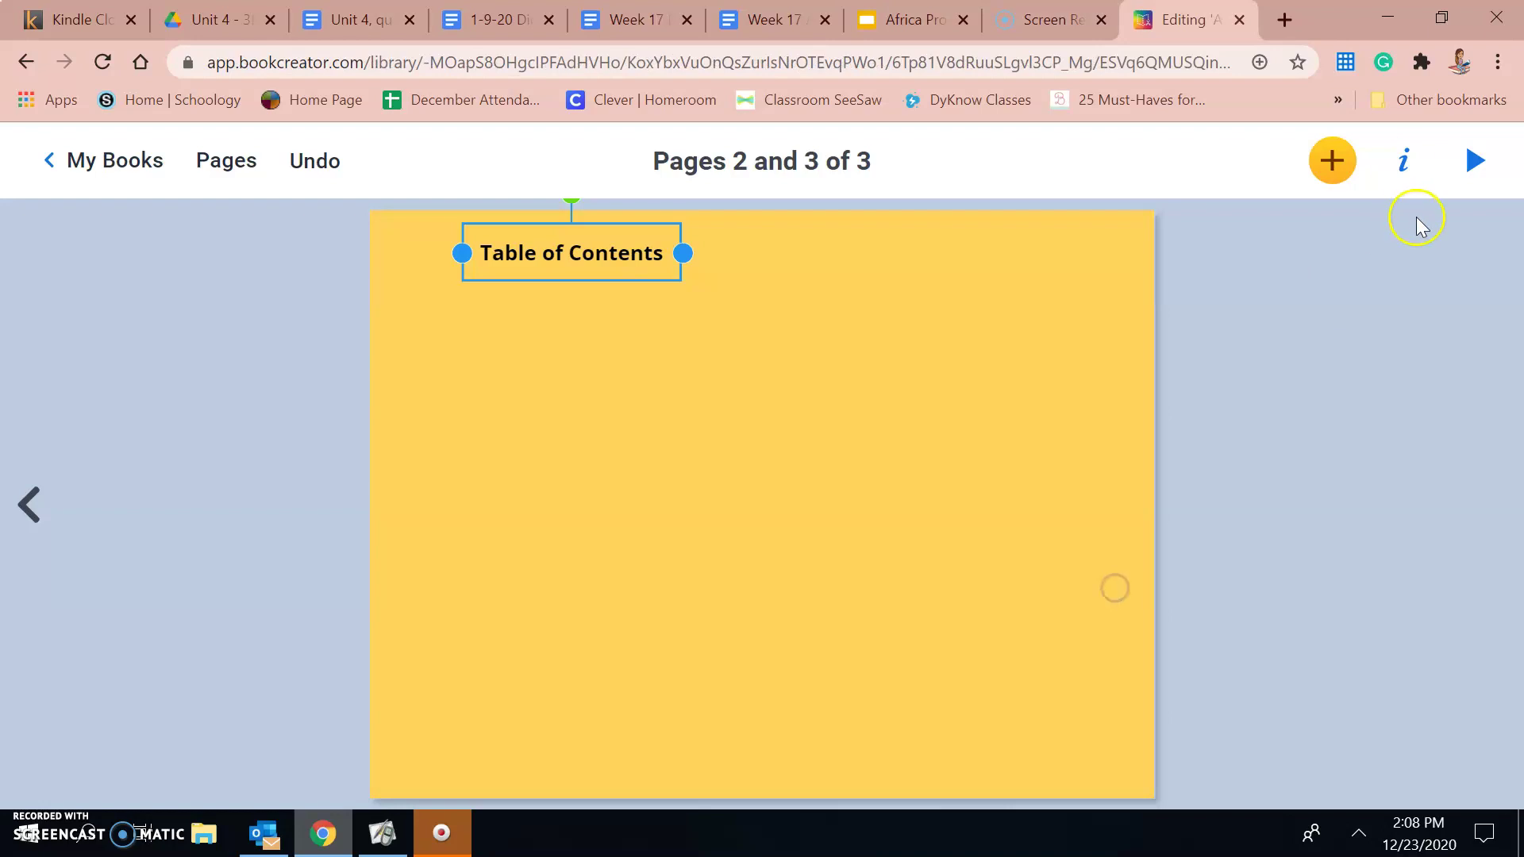
# - Try the OpenDyslexic, Alex Brush and Calligraffitti fonts on the heading
pyautogui.click(1404, 163)
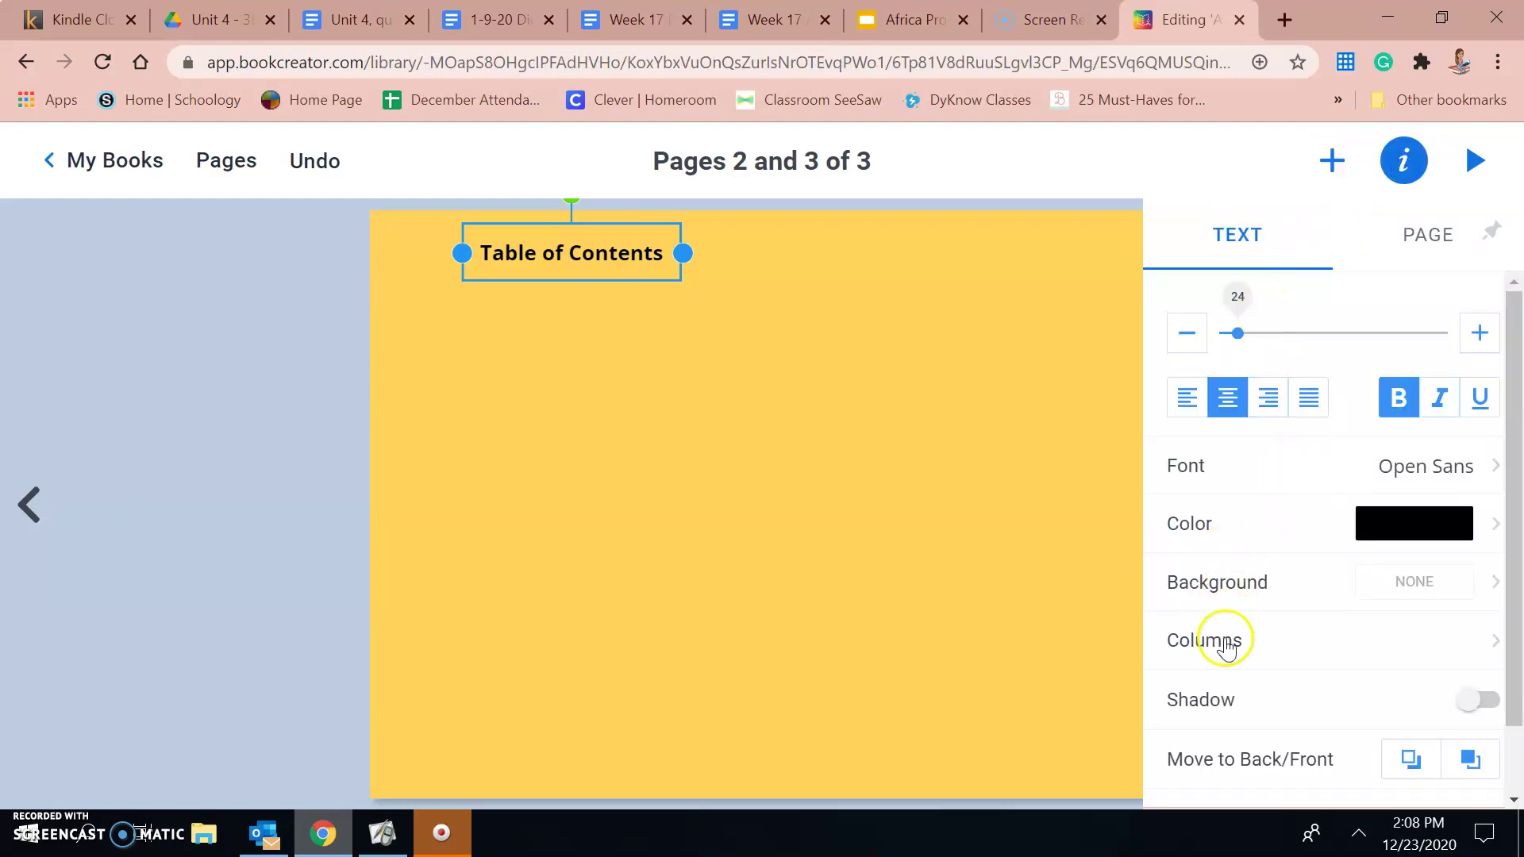
pyautogui.click(1205, 467)
pyautogui.scroll(-5, 1255, 639)
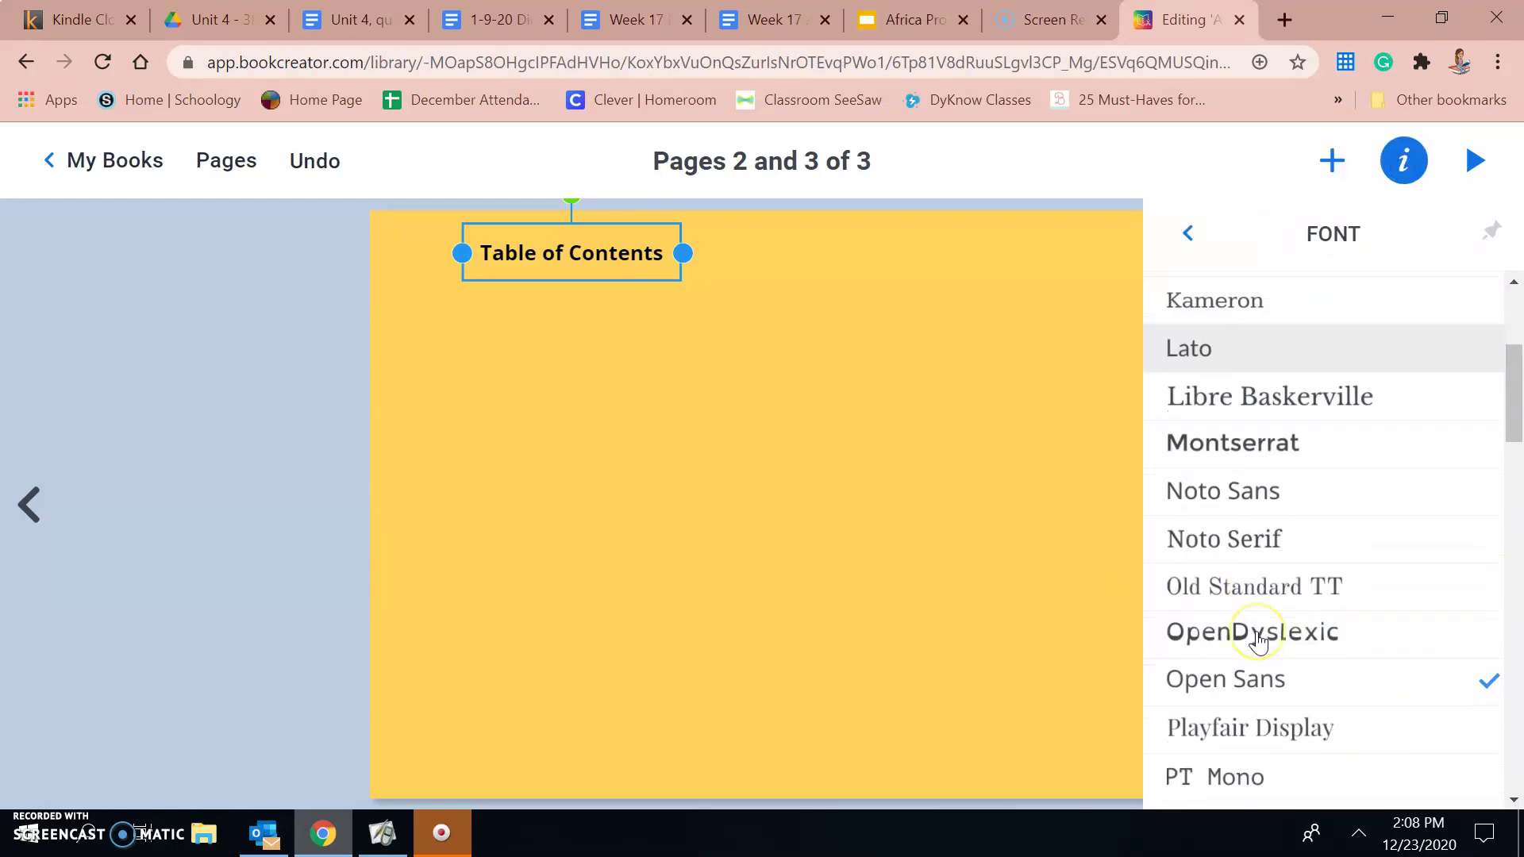
pyautogui.click(1297, 516)
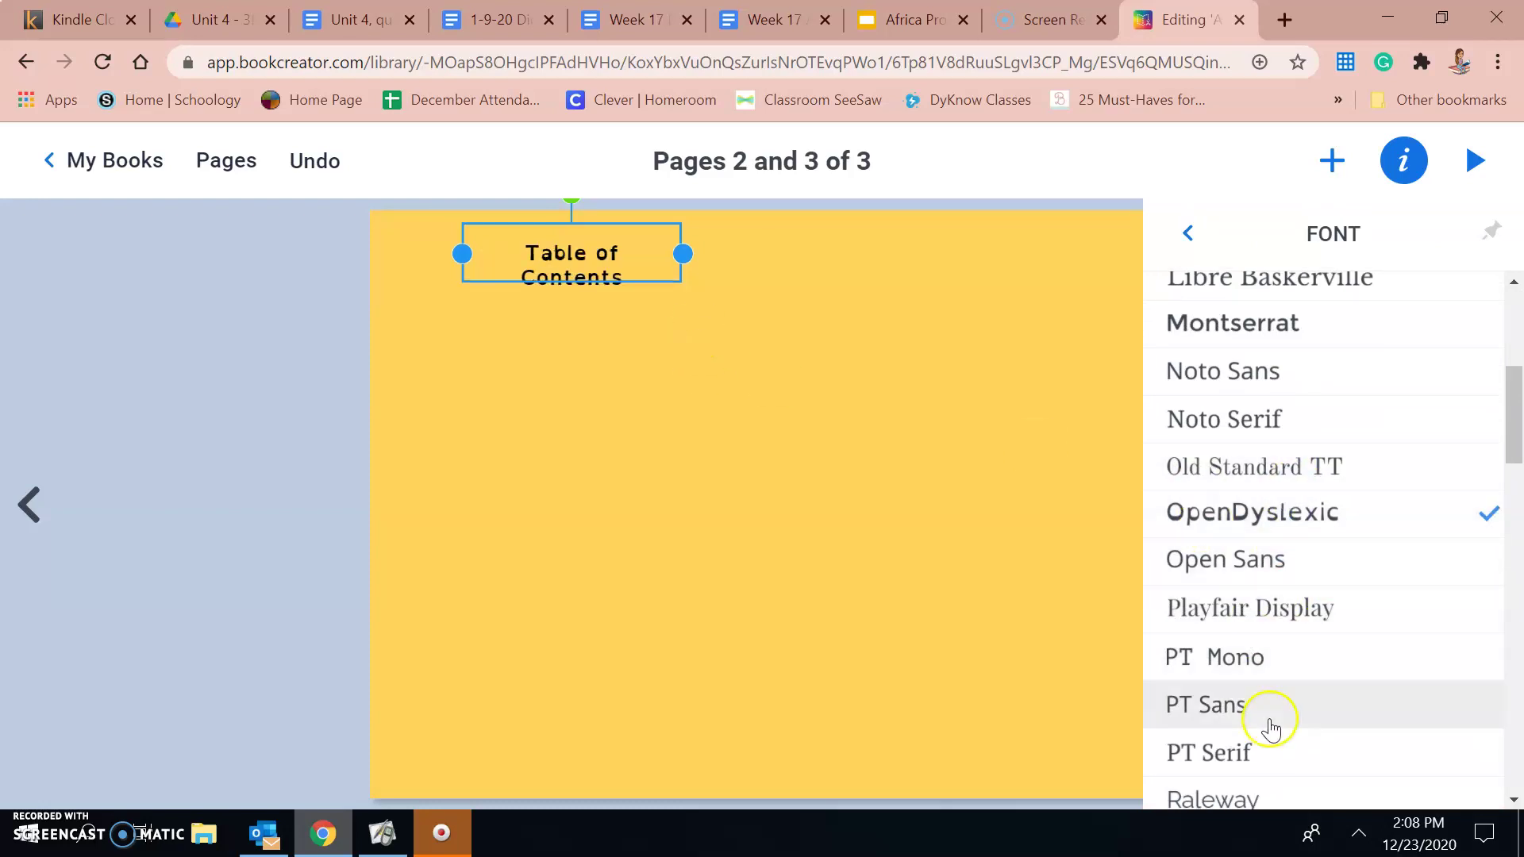
pyautogui.scroll(-4, 1266, 725)
pyautogui.scroll(-1, 1270, 728)
pyautogui.click(1253, 528)
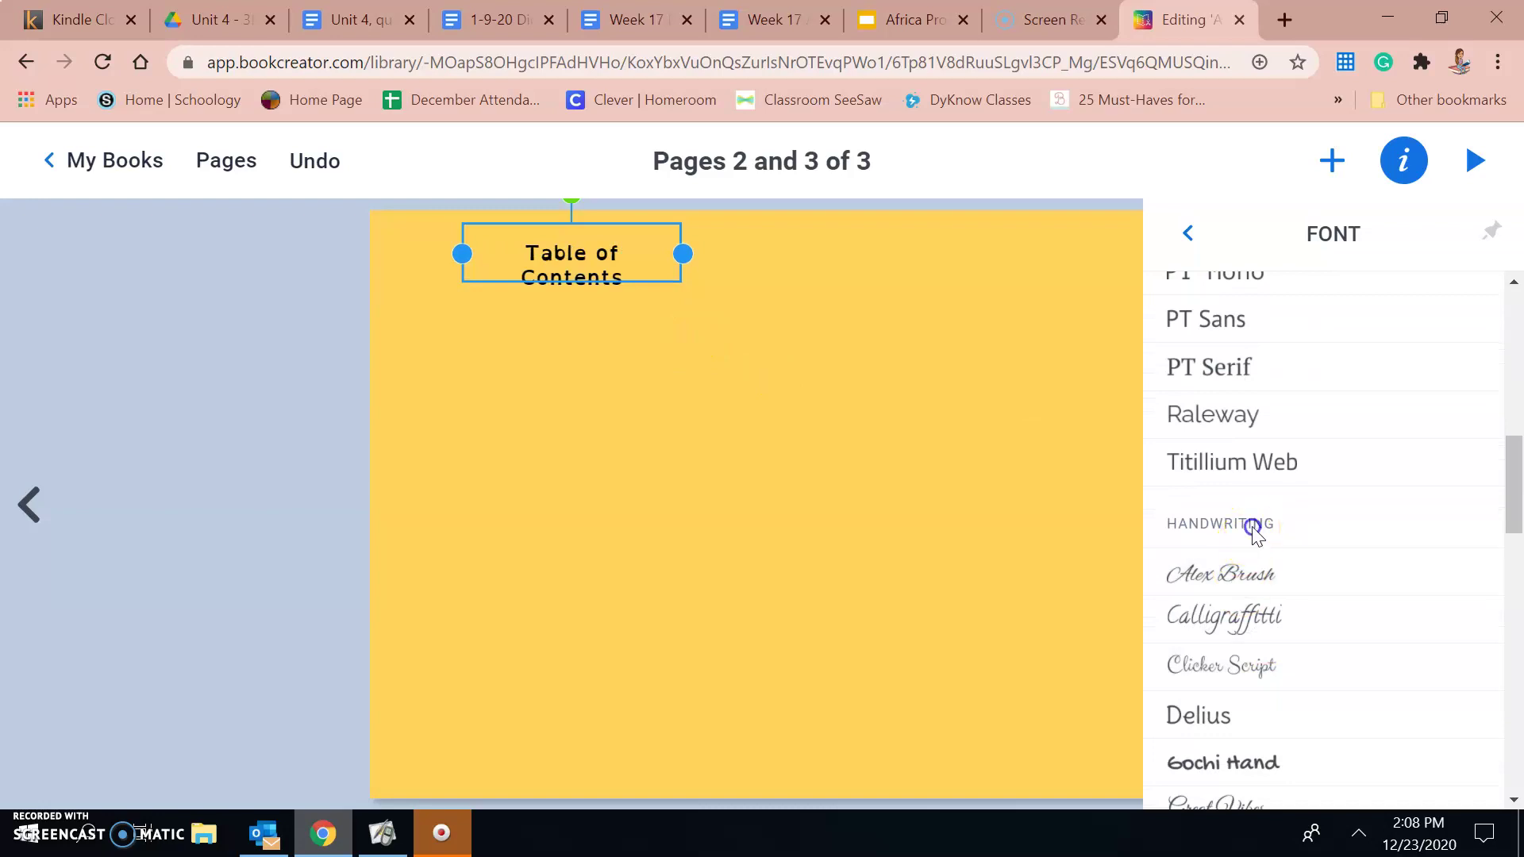
pyautogui.click(1199, 573)
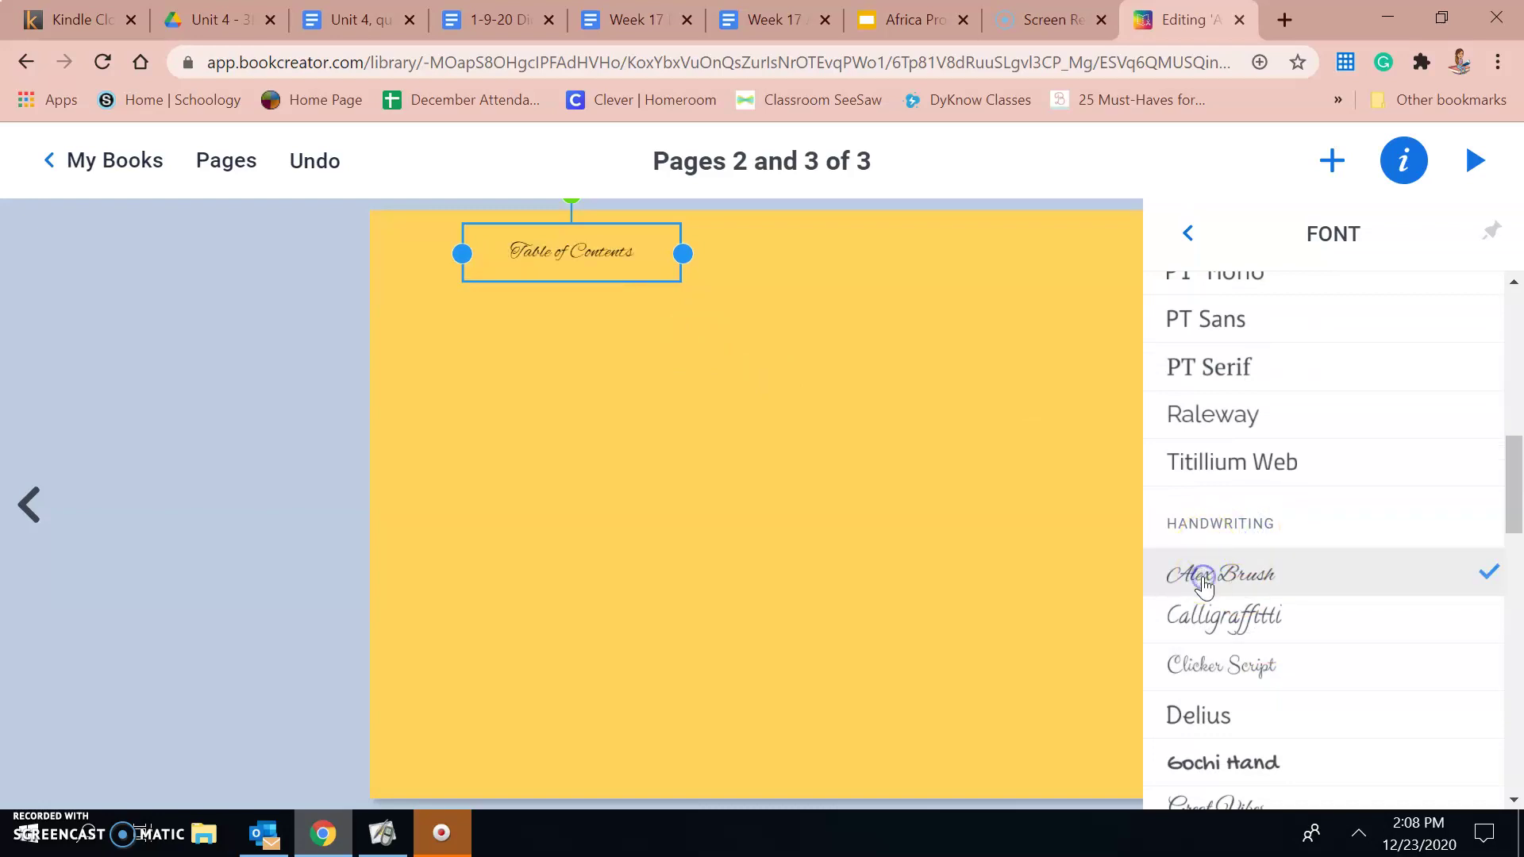
pyautogui.click(1242, 633)
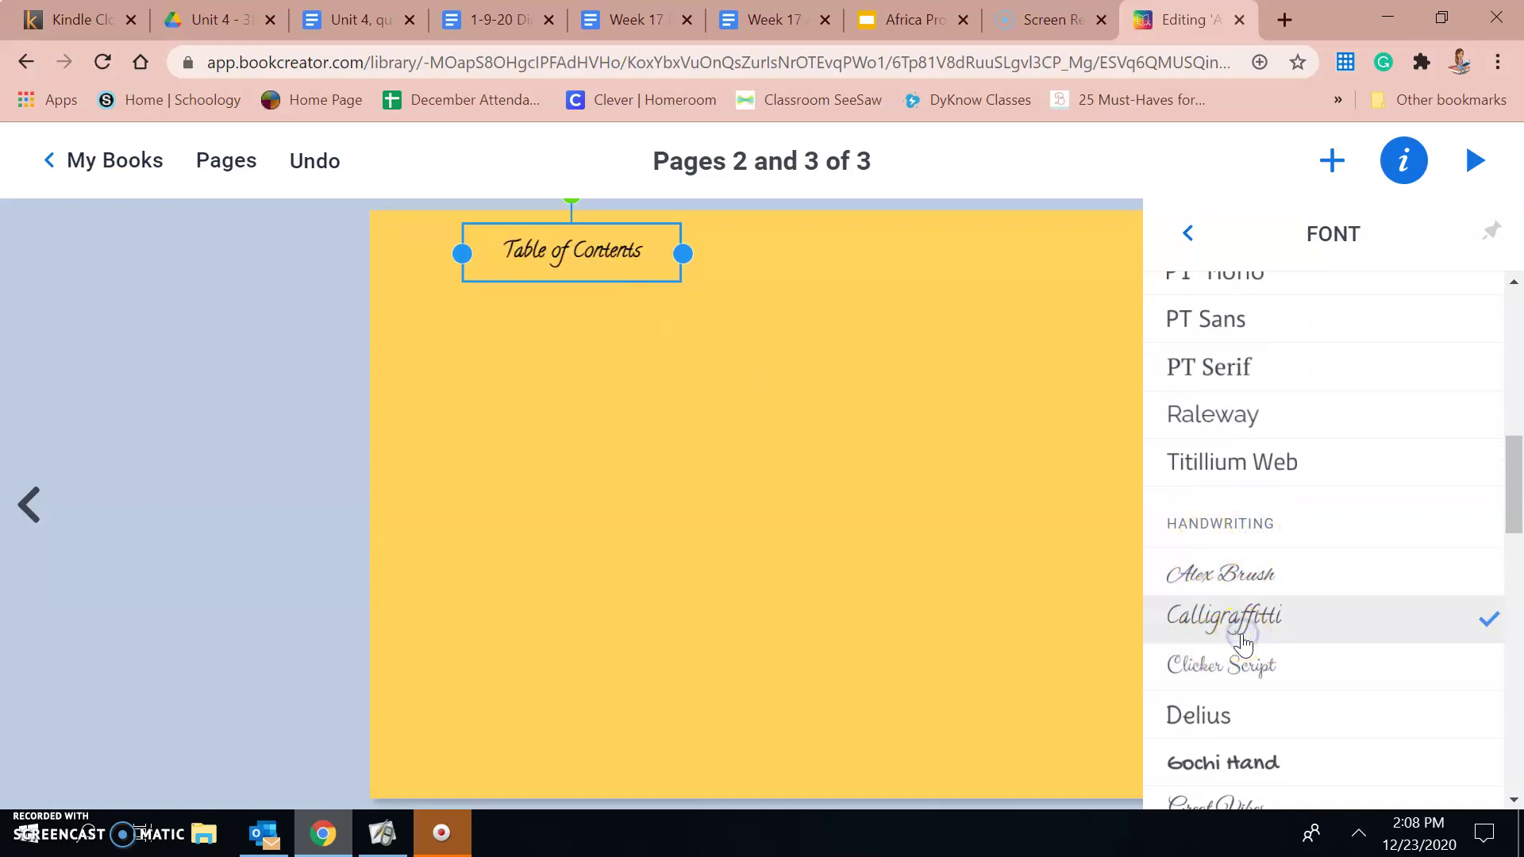
# - Compare Gochi Hand with Blocked and Bangers, then settle on Gochi Hand
pyautogui.click(1253, 758)
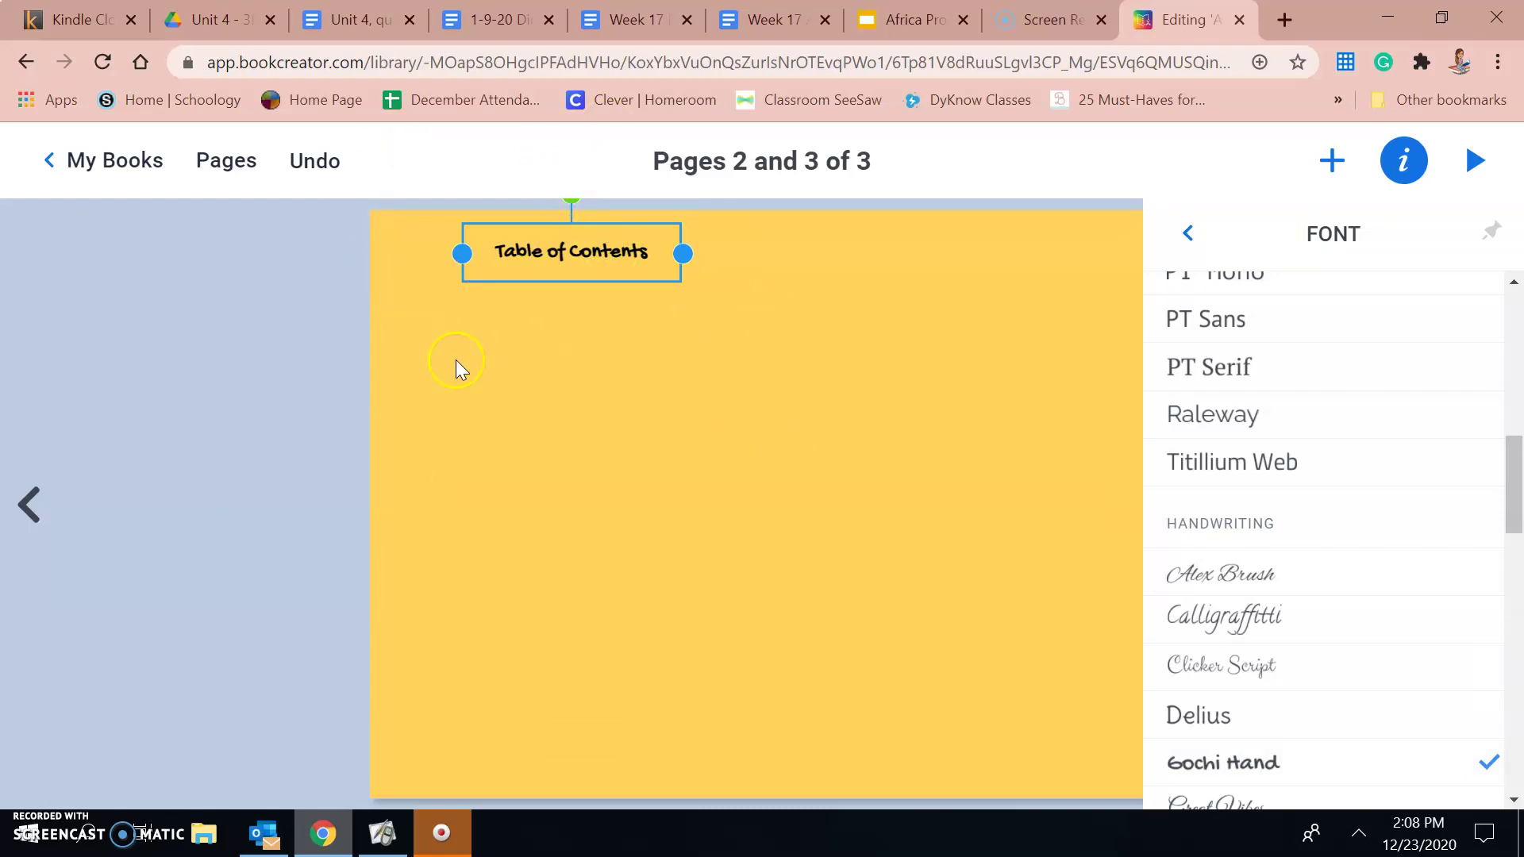
pyautogui.scroll(-5, 1225, 691)
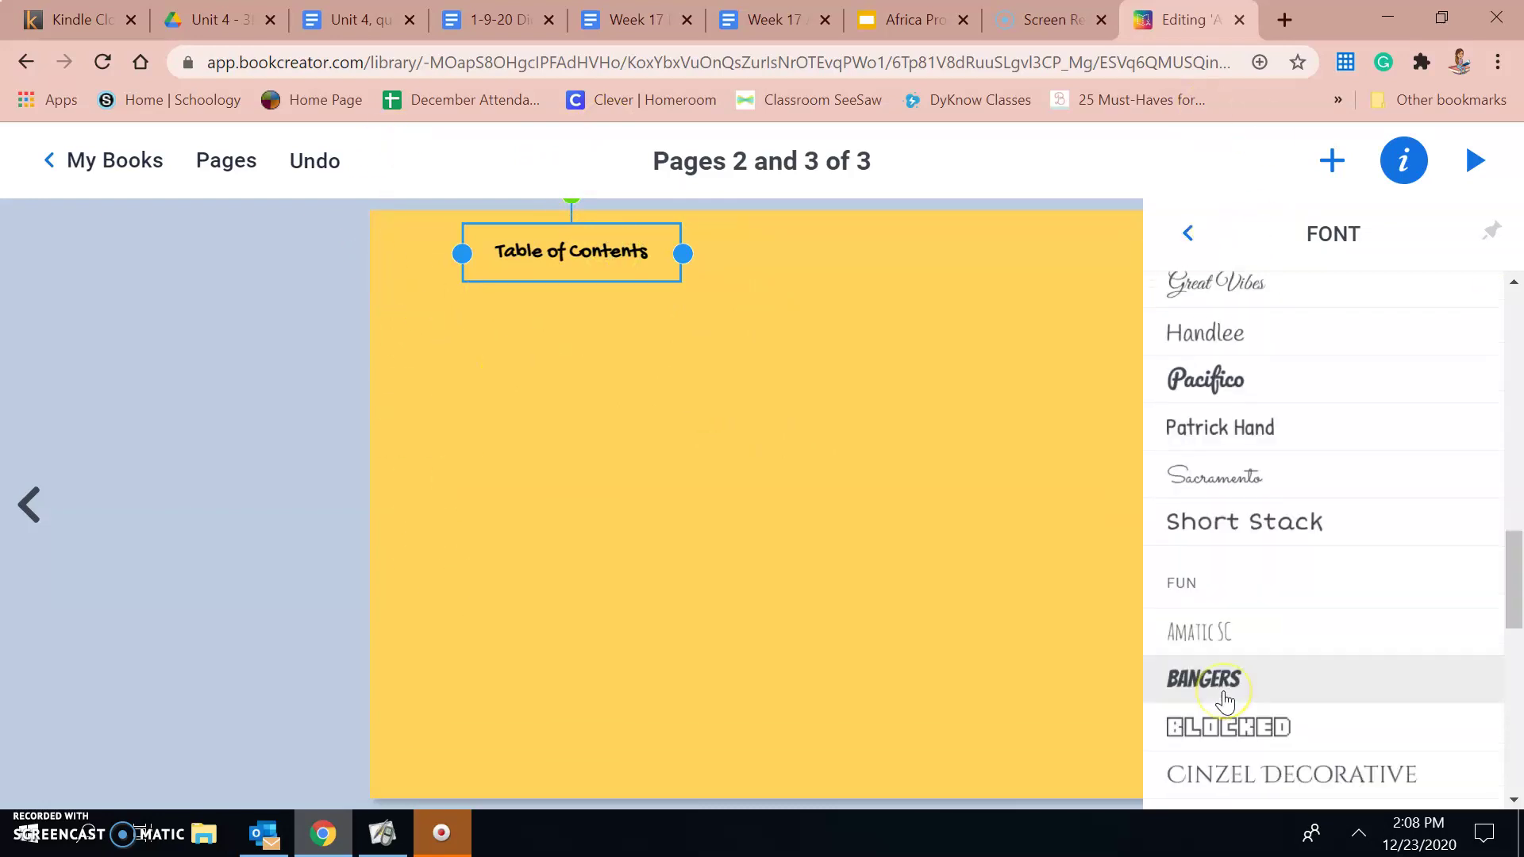
pyautogui.scroll(-3, 1225, 699)
pyautogui.click(1289, 435)
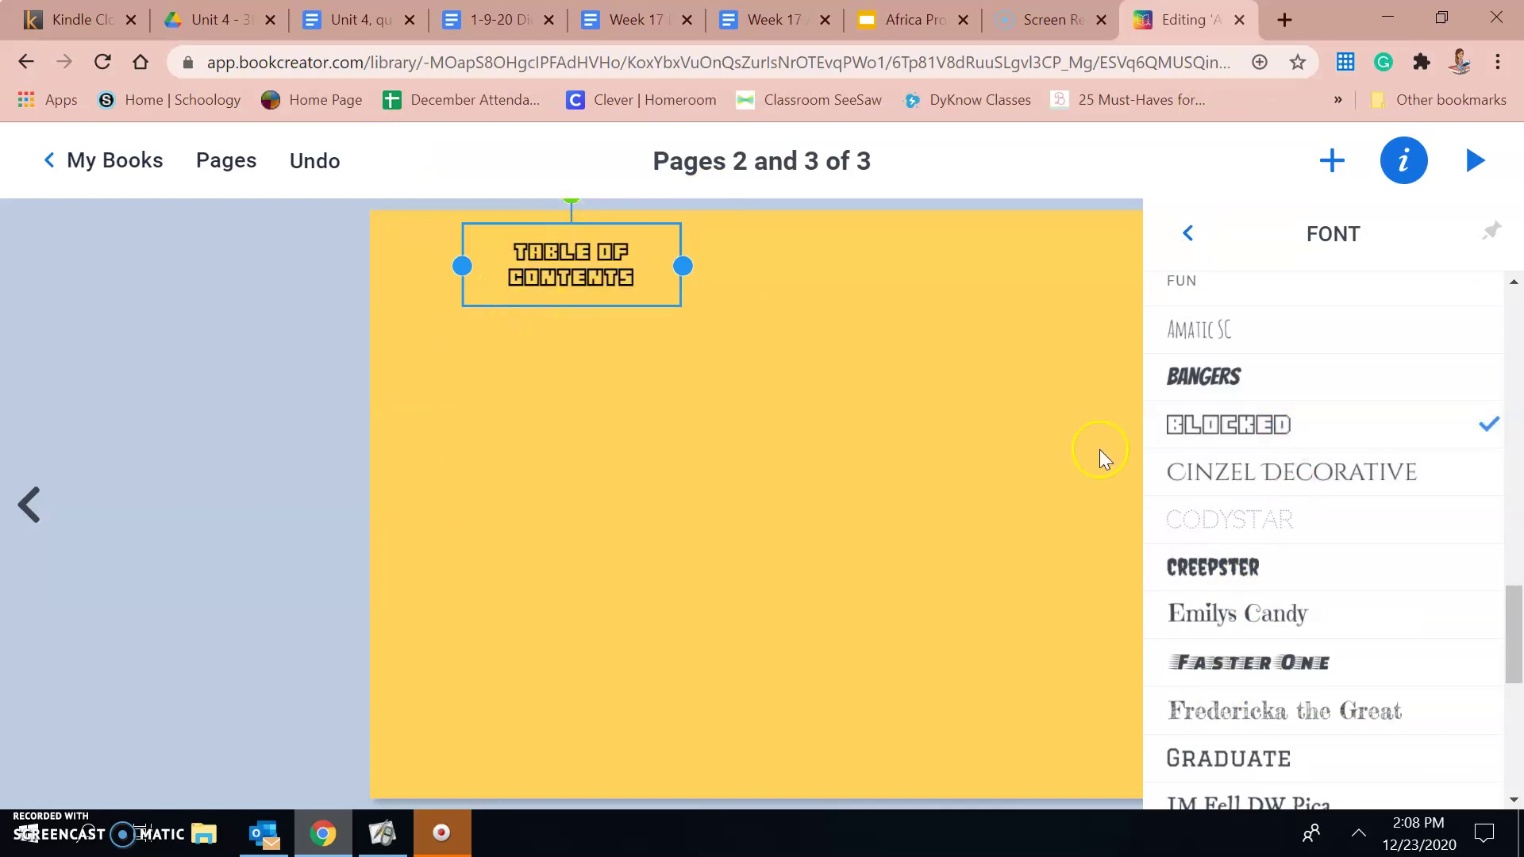
pyautogui.click(1227, 390)
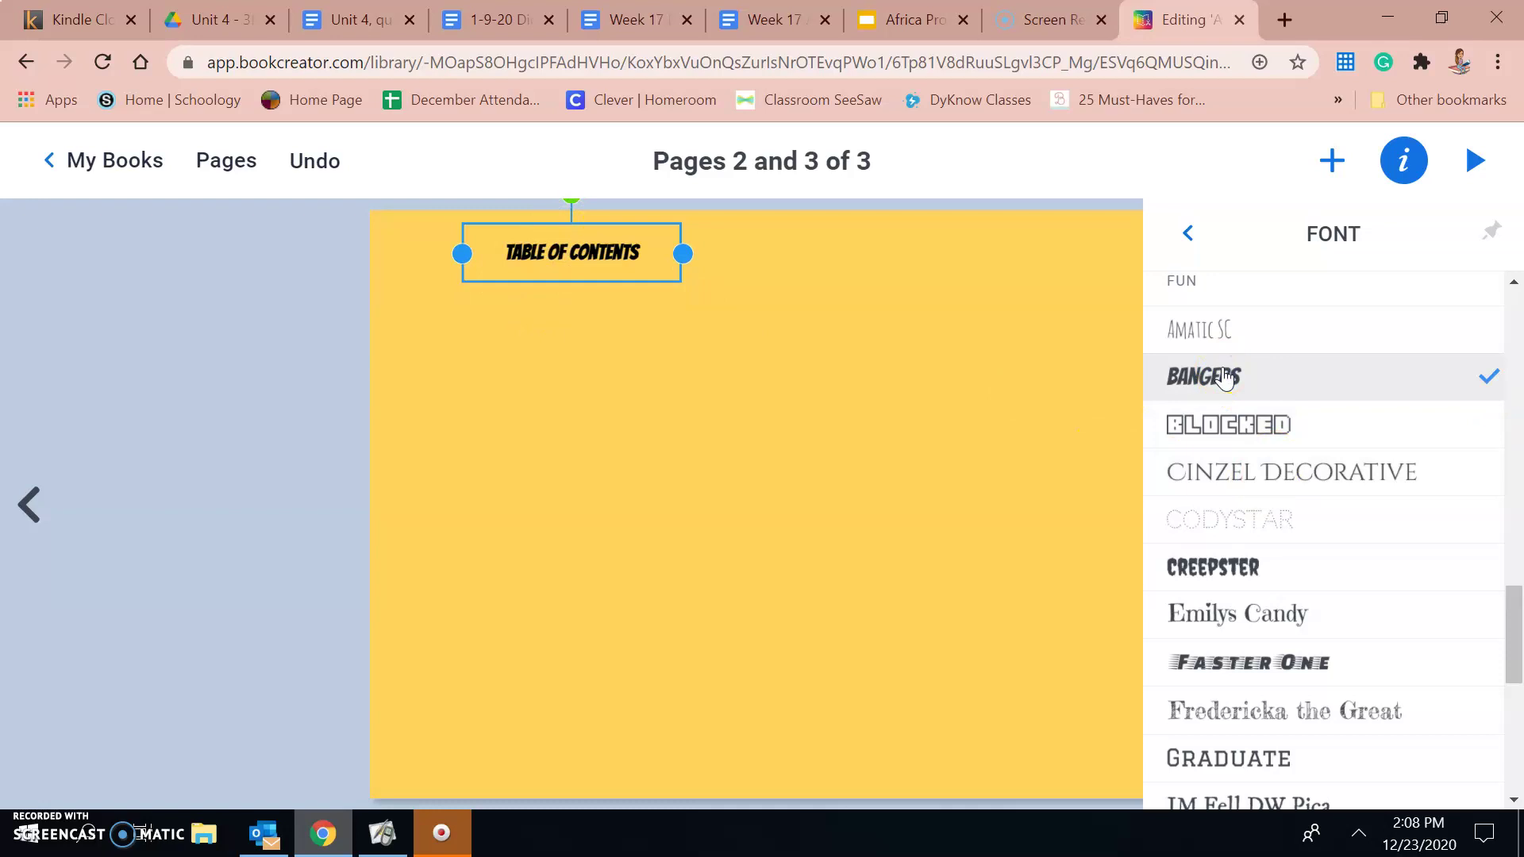
pyautogui.scroll(5, 1225, 365)
pyautogui.click(1264, 476)
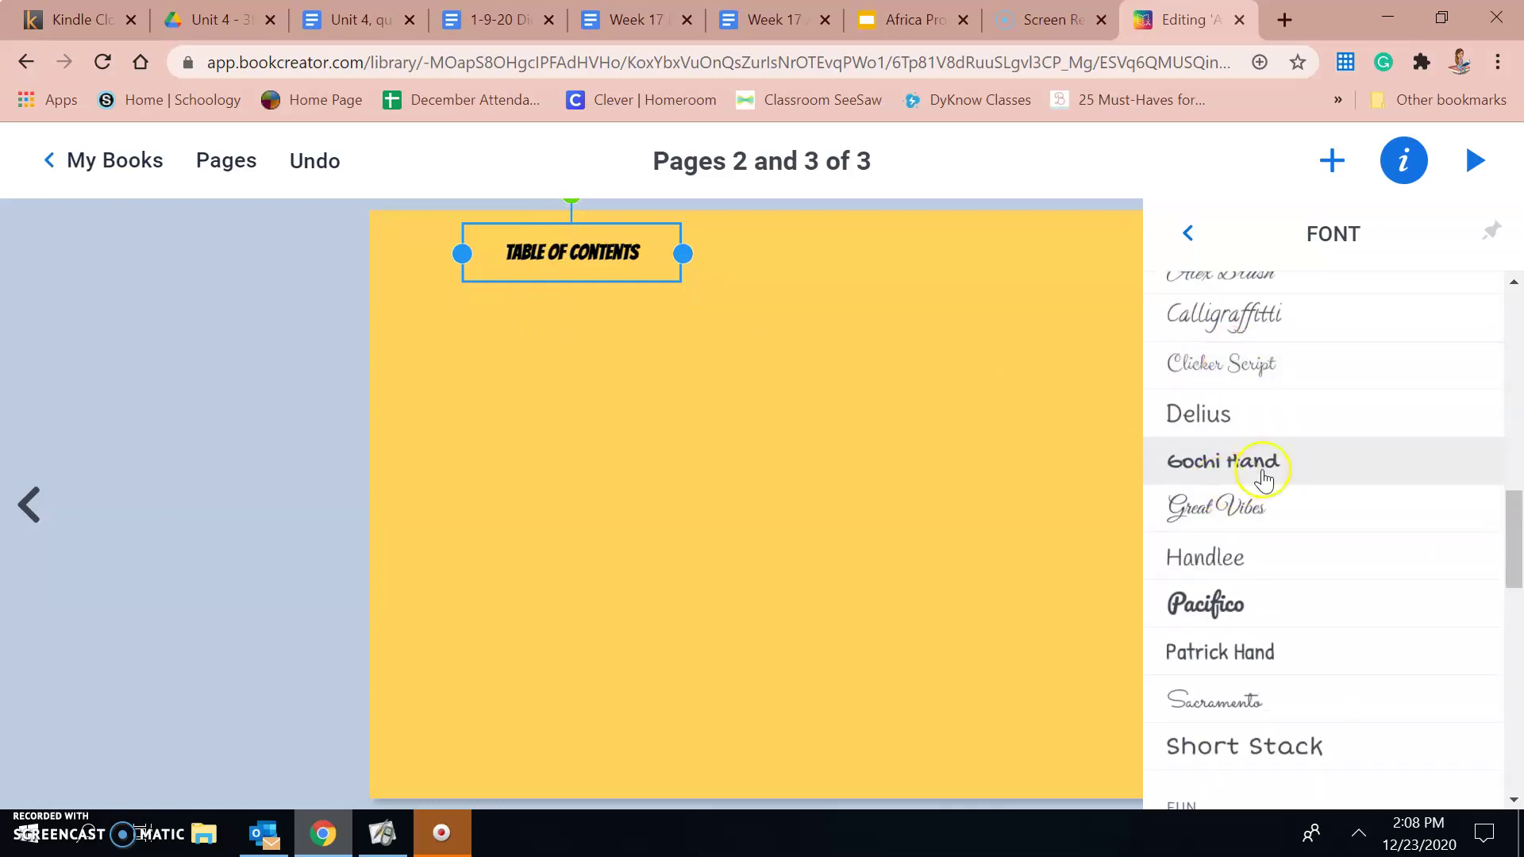
pyautogui.click(564, 393)
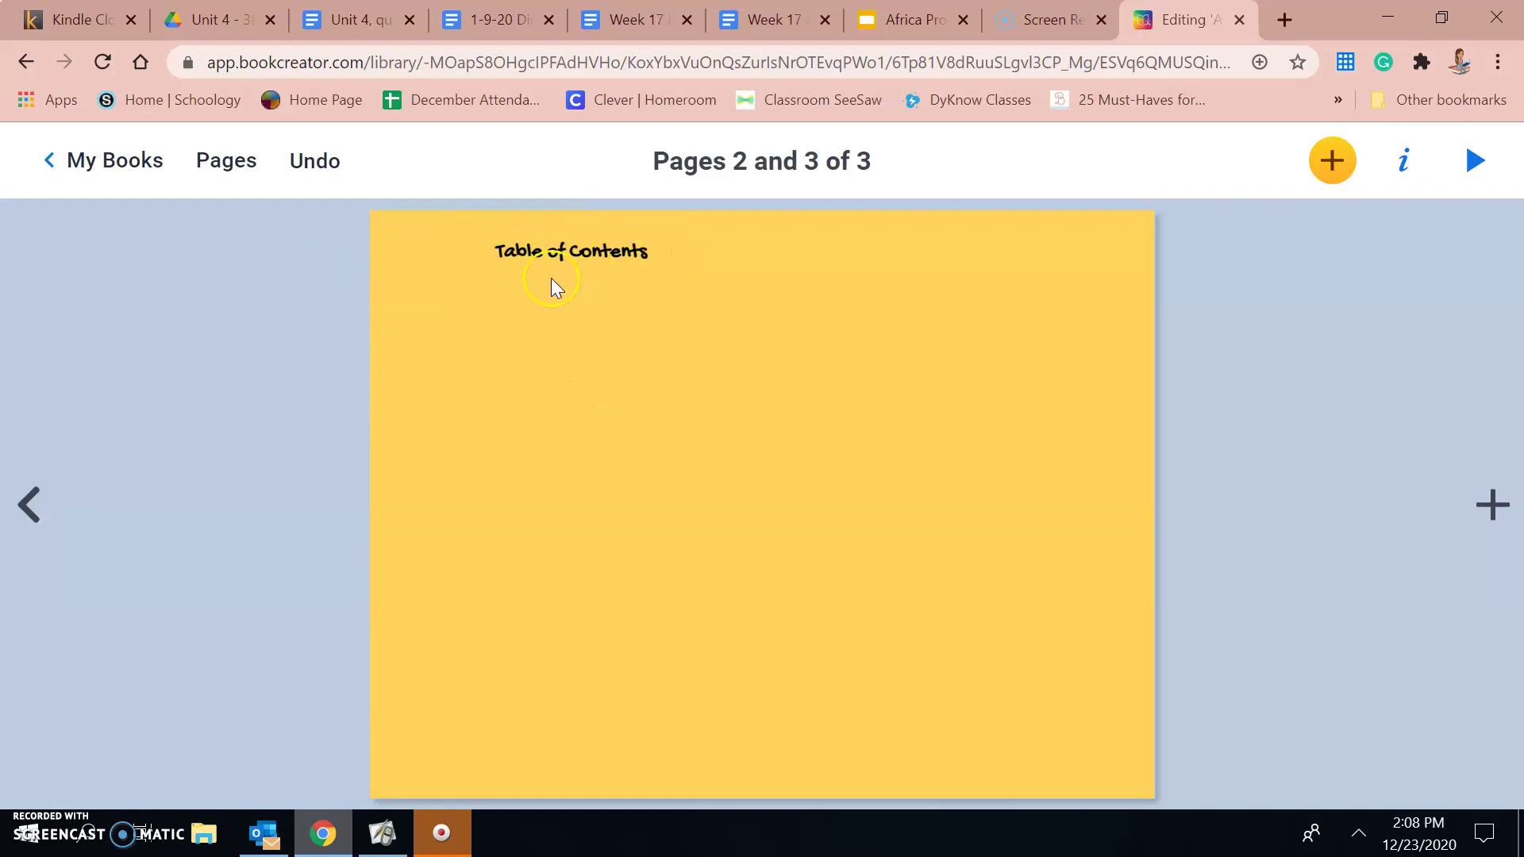
# - Check the required titles on the Slides instructions, then return to the Kenya book
pyautogui.click(913, 19)
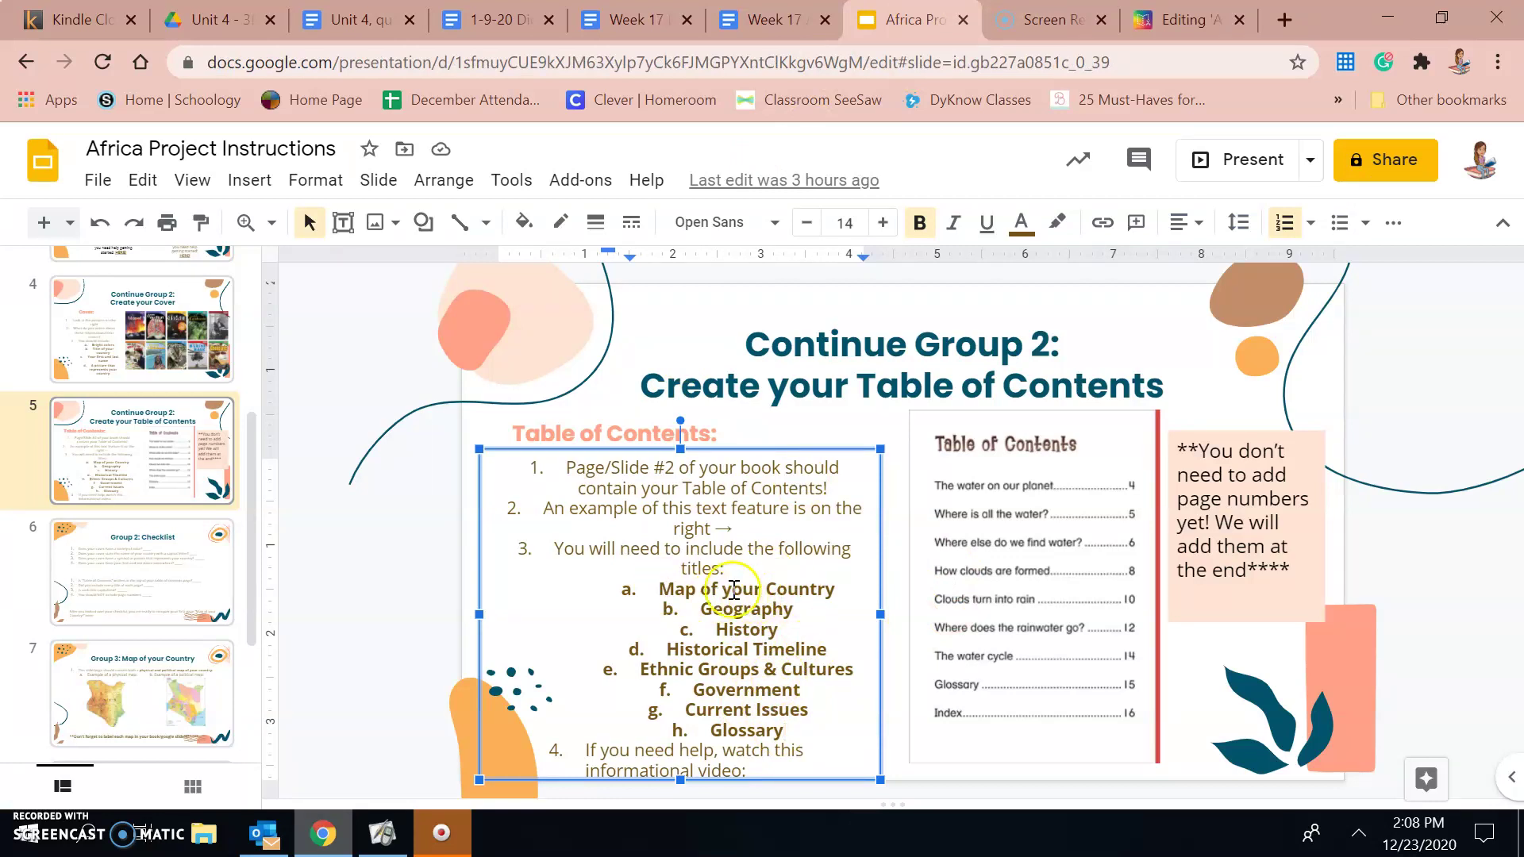
pyautogui.hotkey('ctrl', 'Tab')
pyautogui.hotkey('ctrl', 'Tab')
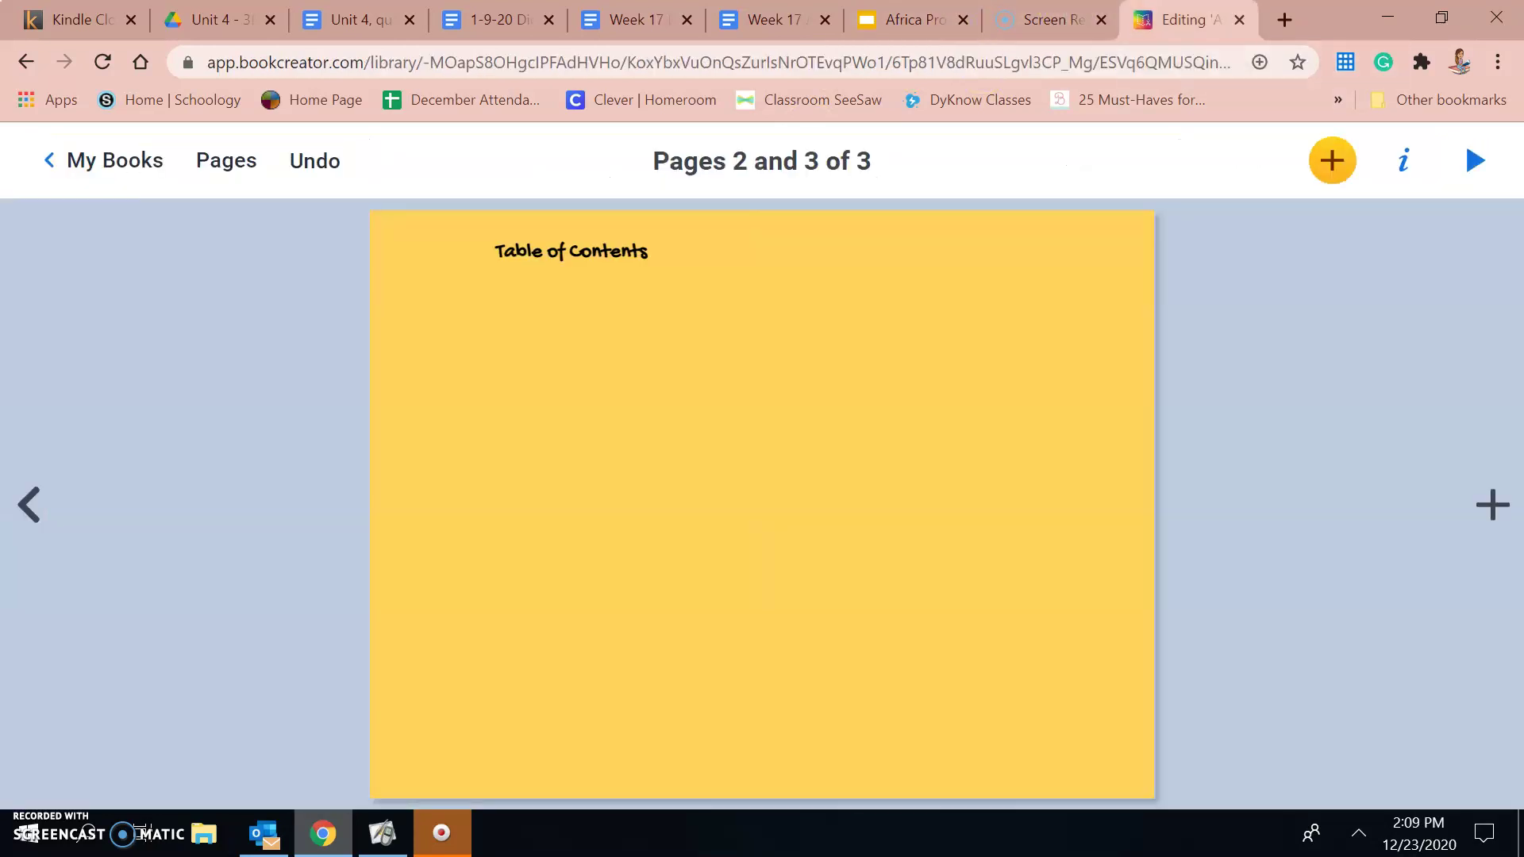
# - Add a text box reading 'Map of Kenya', fixing the typo, and place it on the page
pyautogui.click(1405, 161)
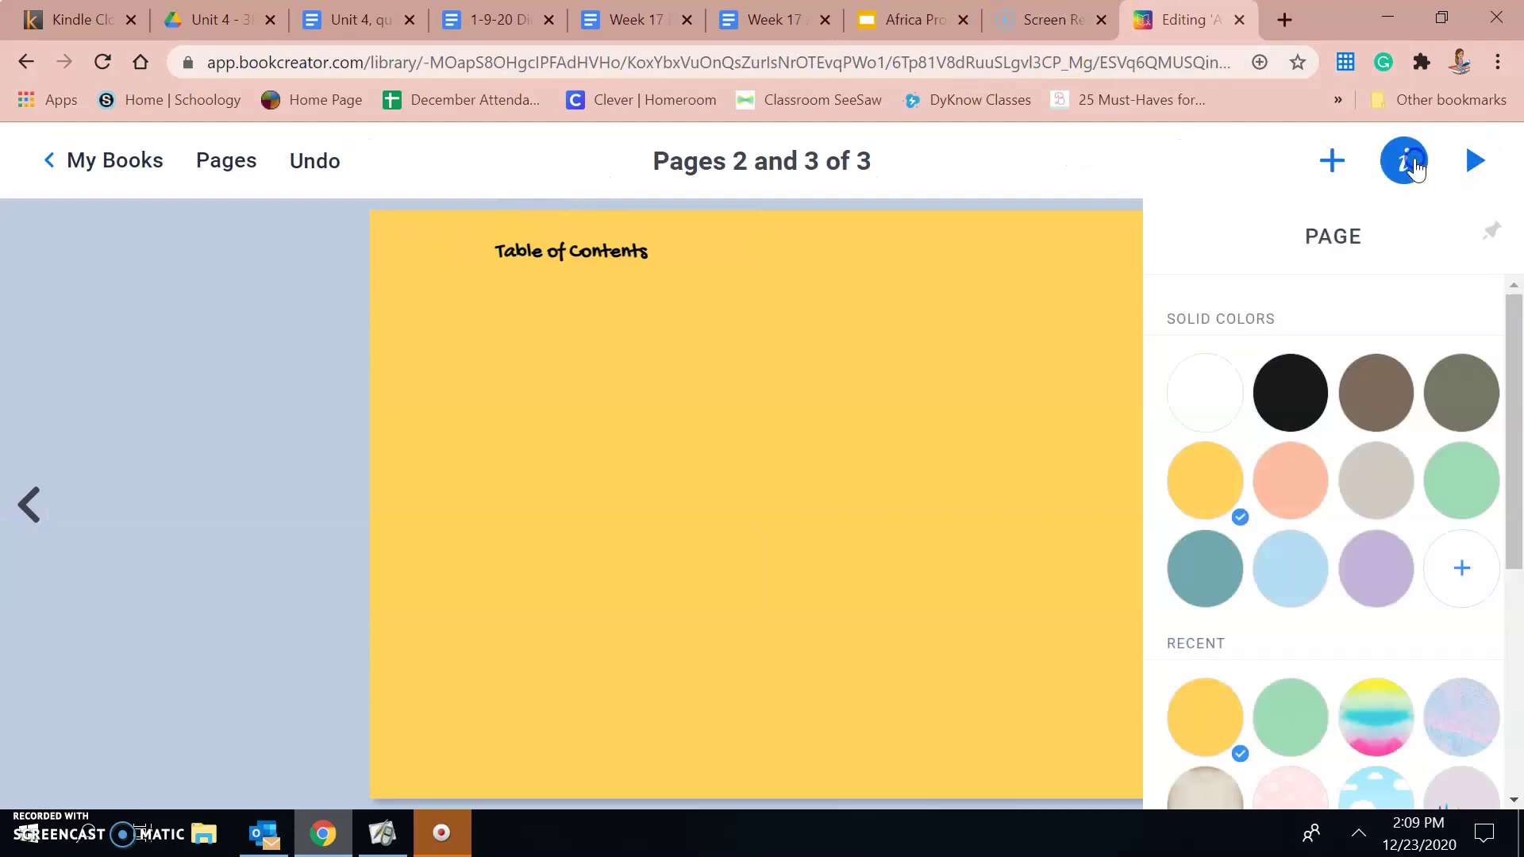
pyautogui.click(1353, 162)
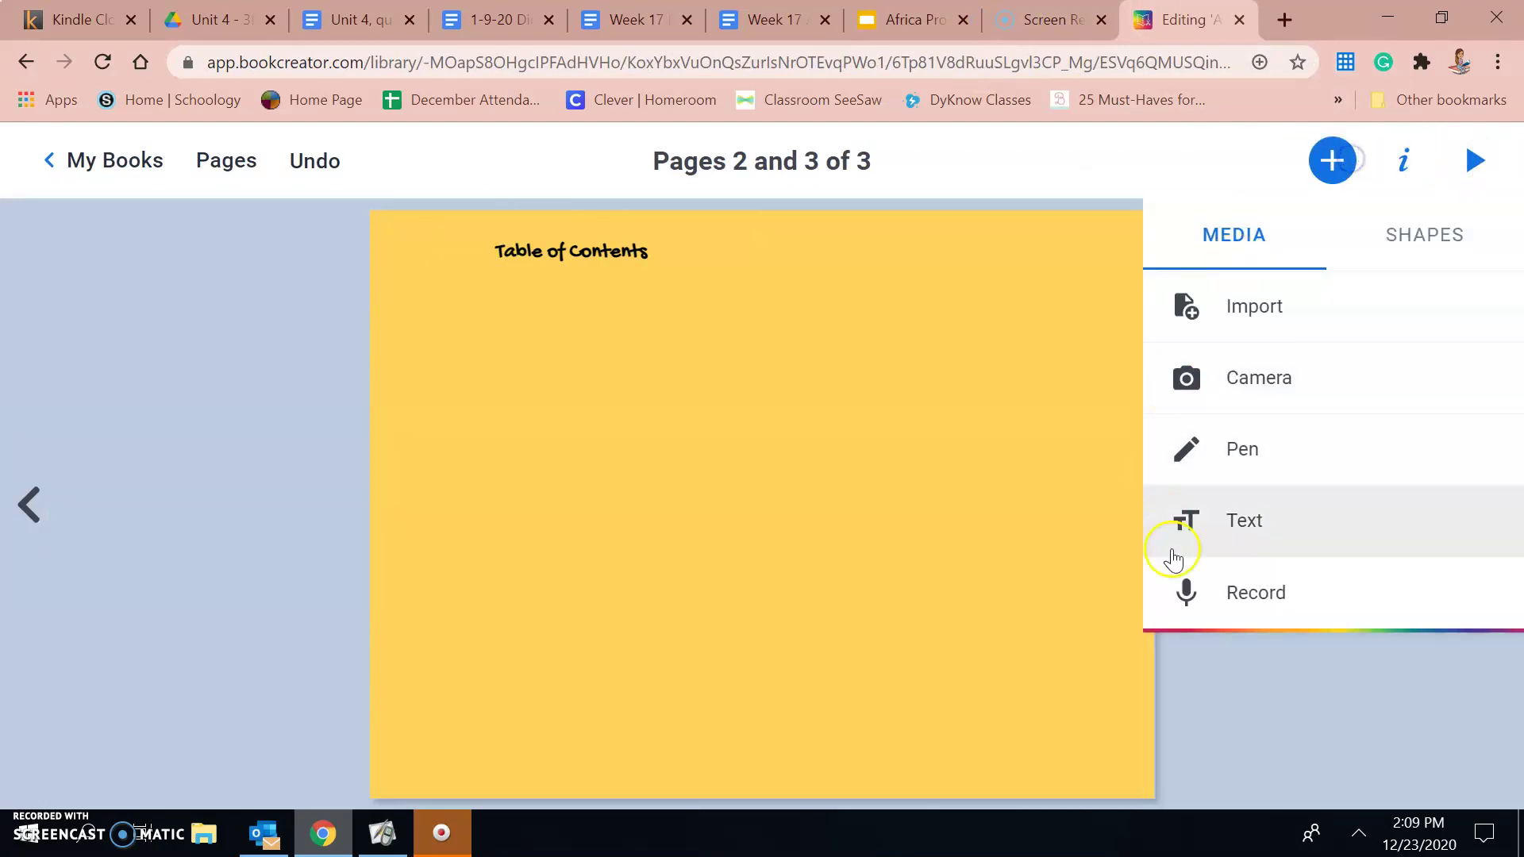
pyautogui.click(1225, 547)
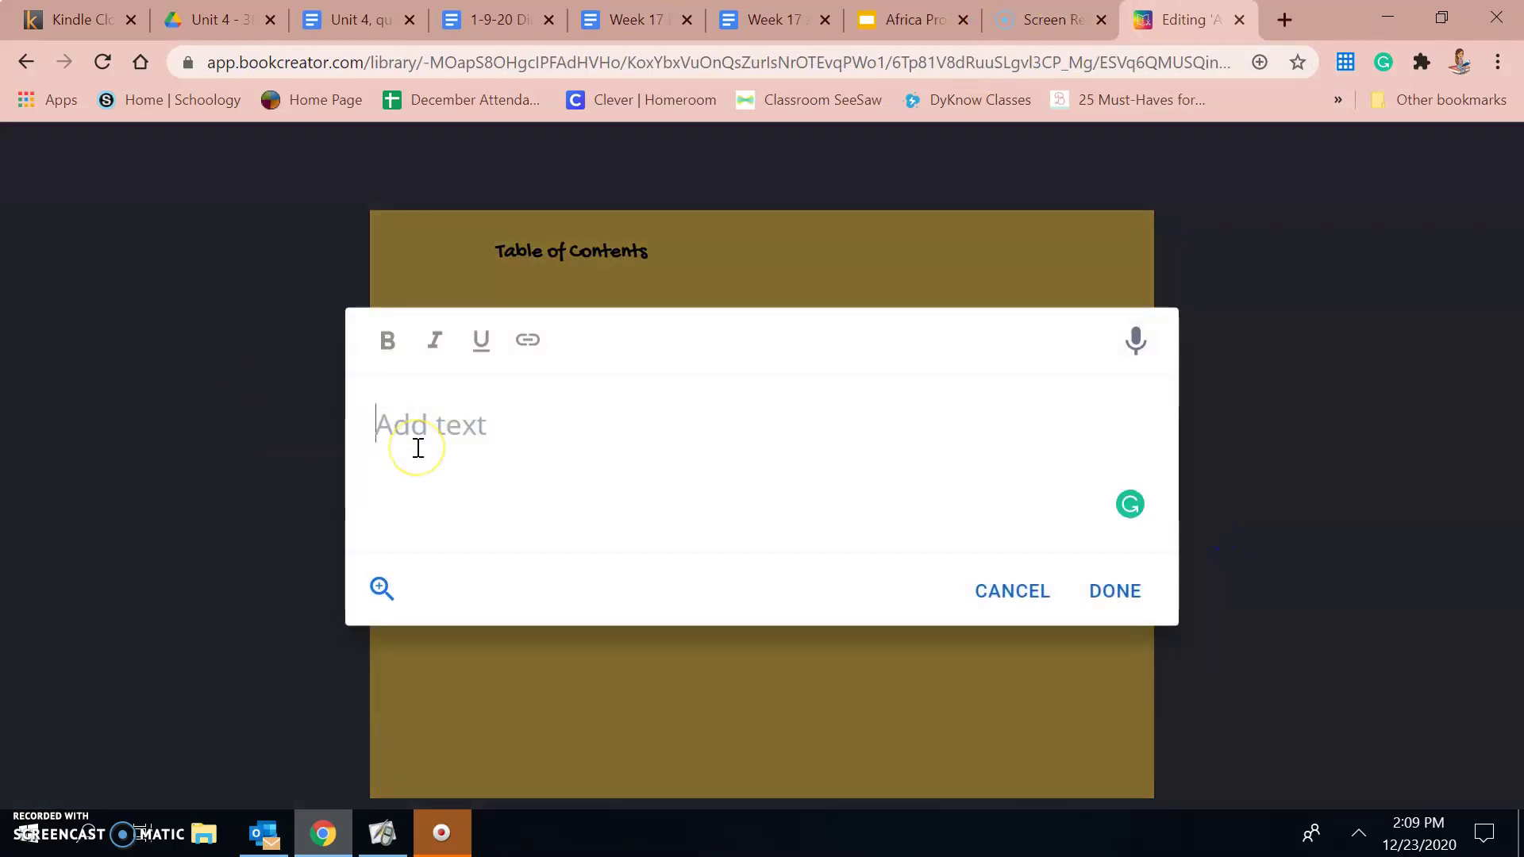
pyautogui.write('Map of Kney')
pyautogui.press('BackSpace')
pyautogui.press('BackSpace')
pyautogui.write('nya')
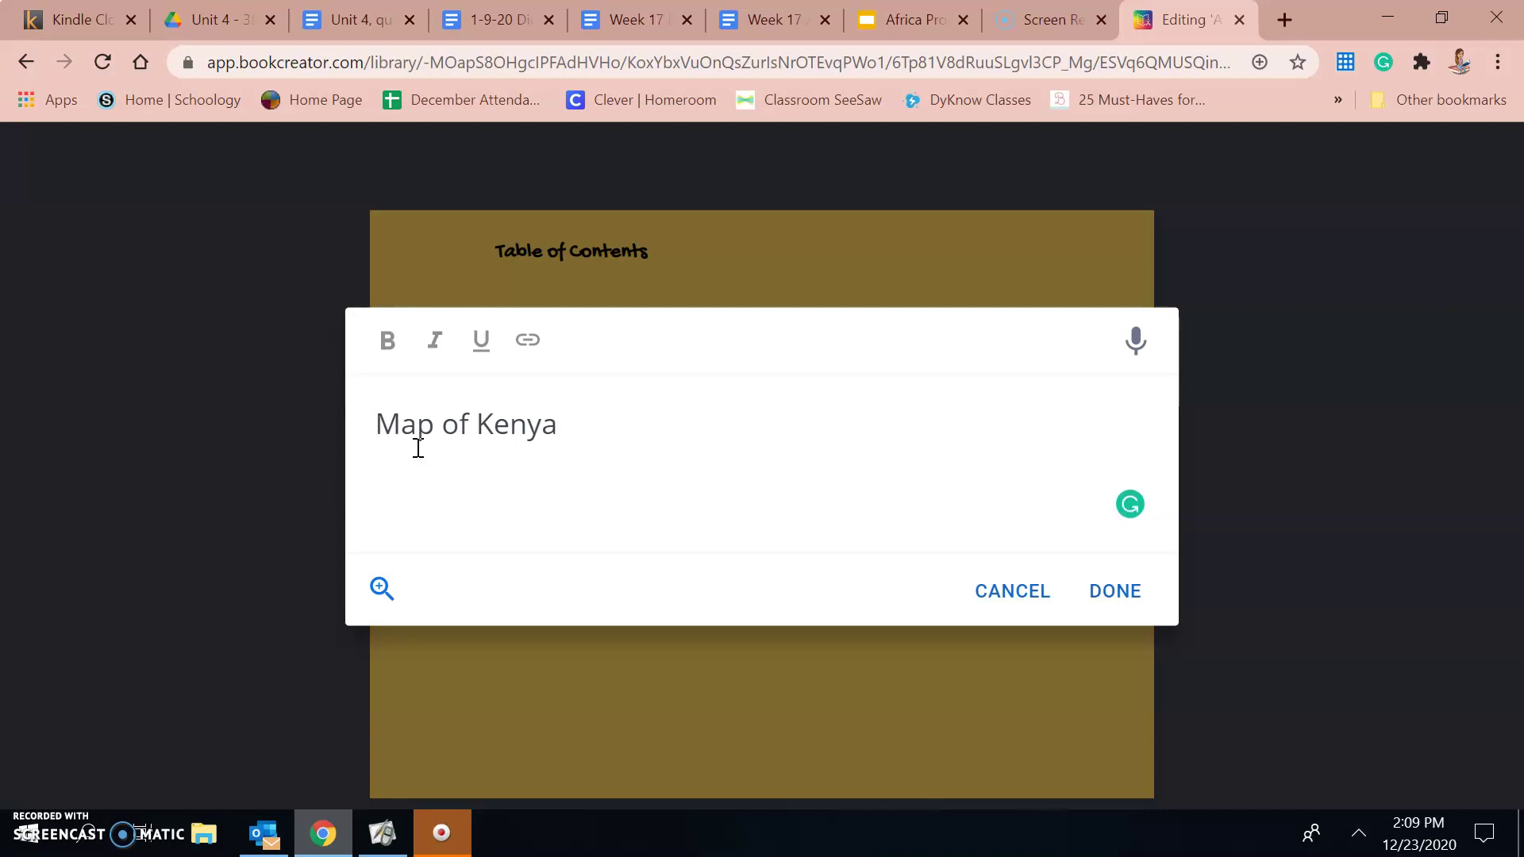
pyautogui.moveTo(560, 423); pyautogui.dragTo(476, 423)
pyautogui.click(594, 423)
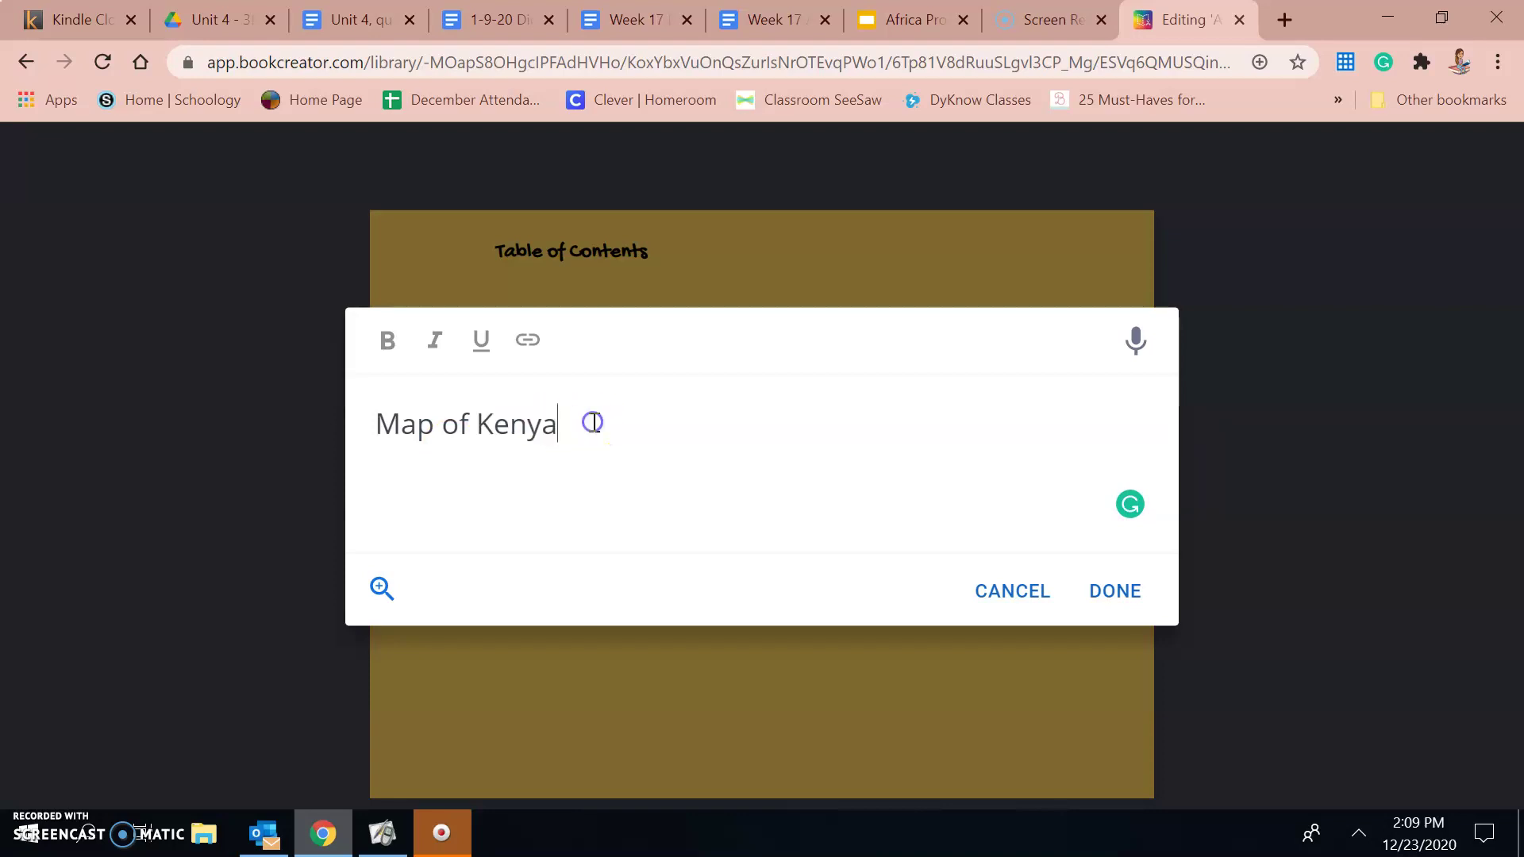
pyautogui.click(1115, 603)
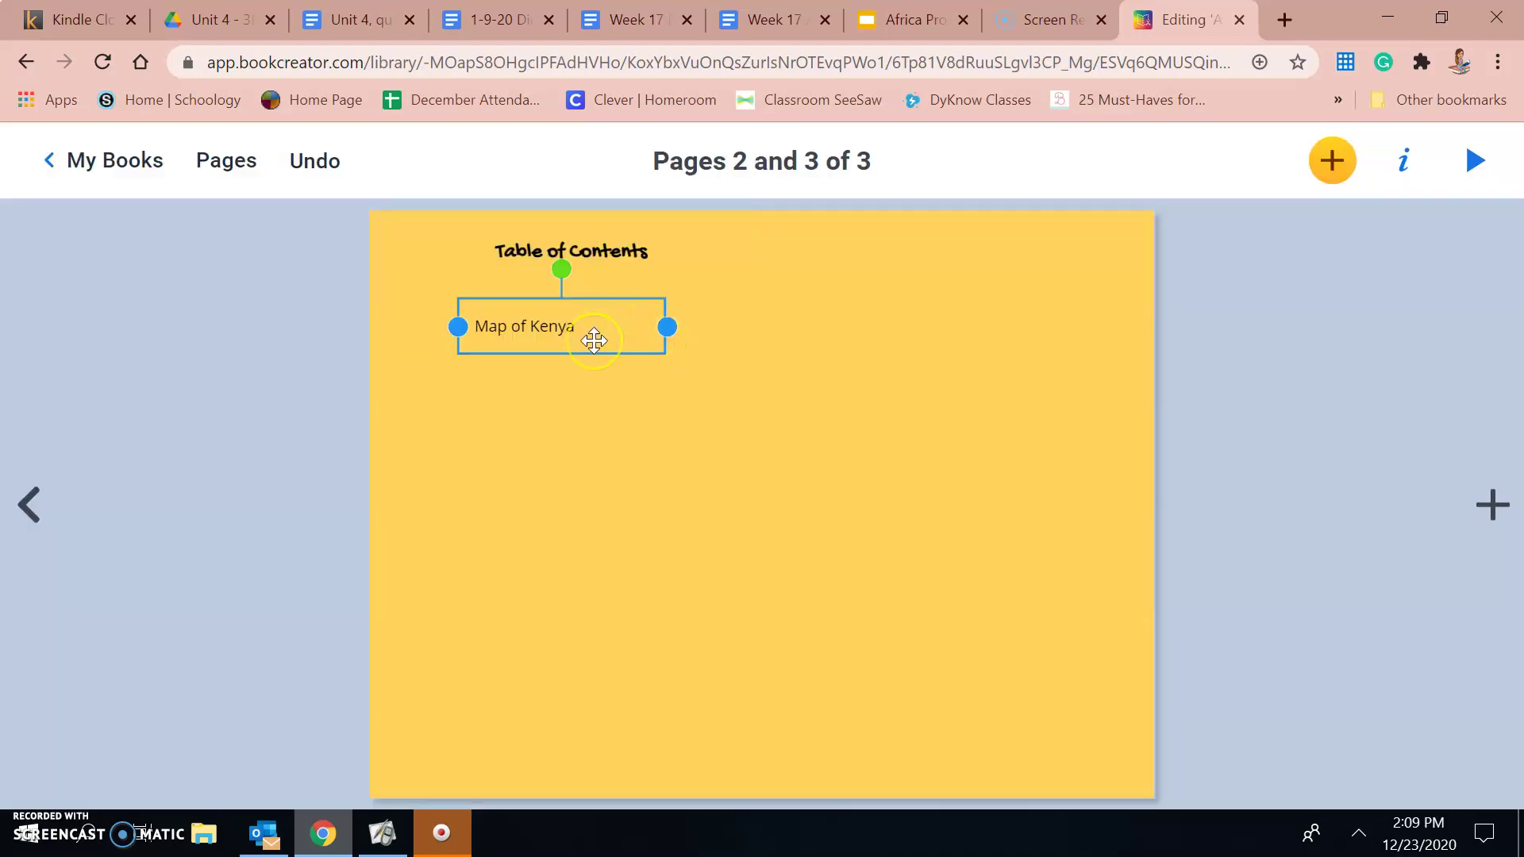
# - Review the Africa Project instructions slide, then return to the book's contents page
pyautogui.click(1044, 20)
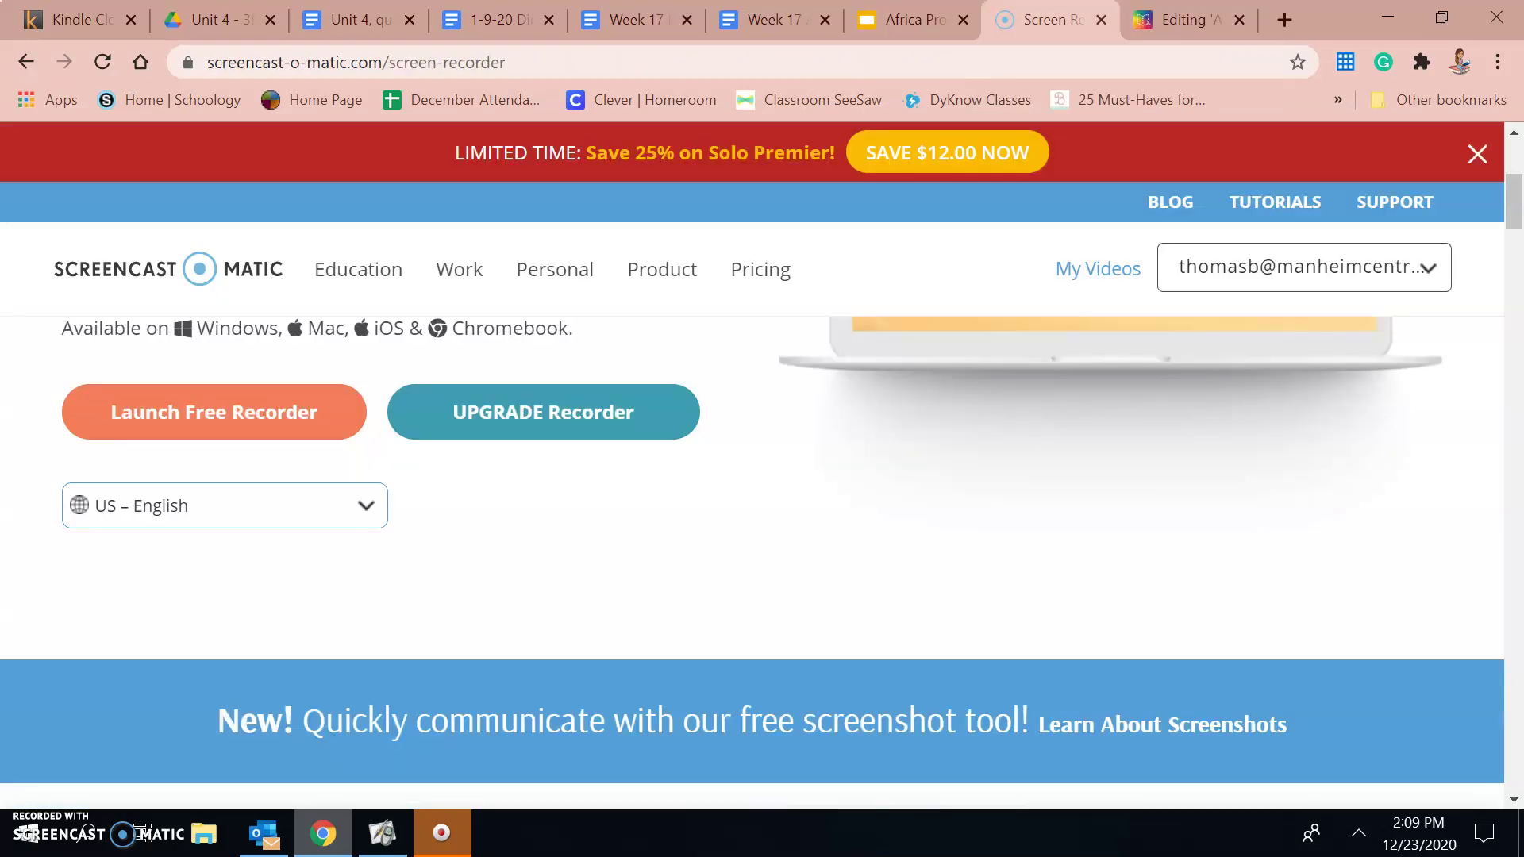
pyautogui.click(912, 20)
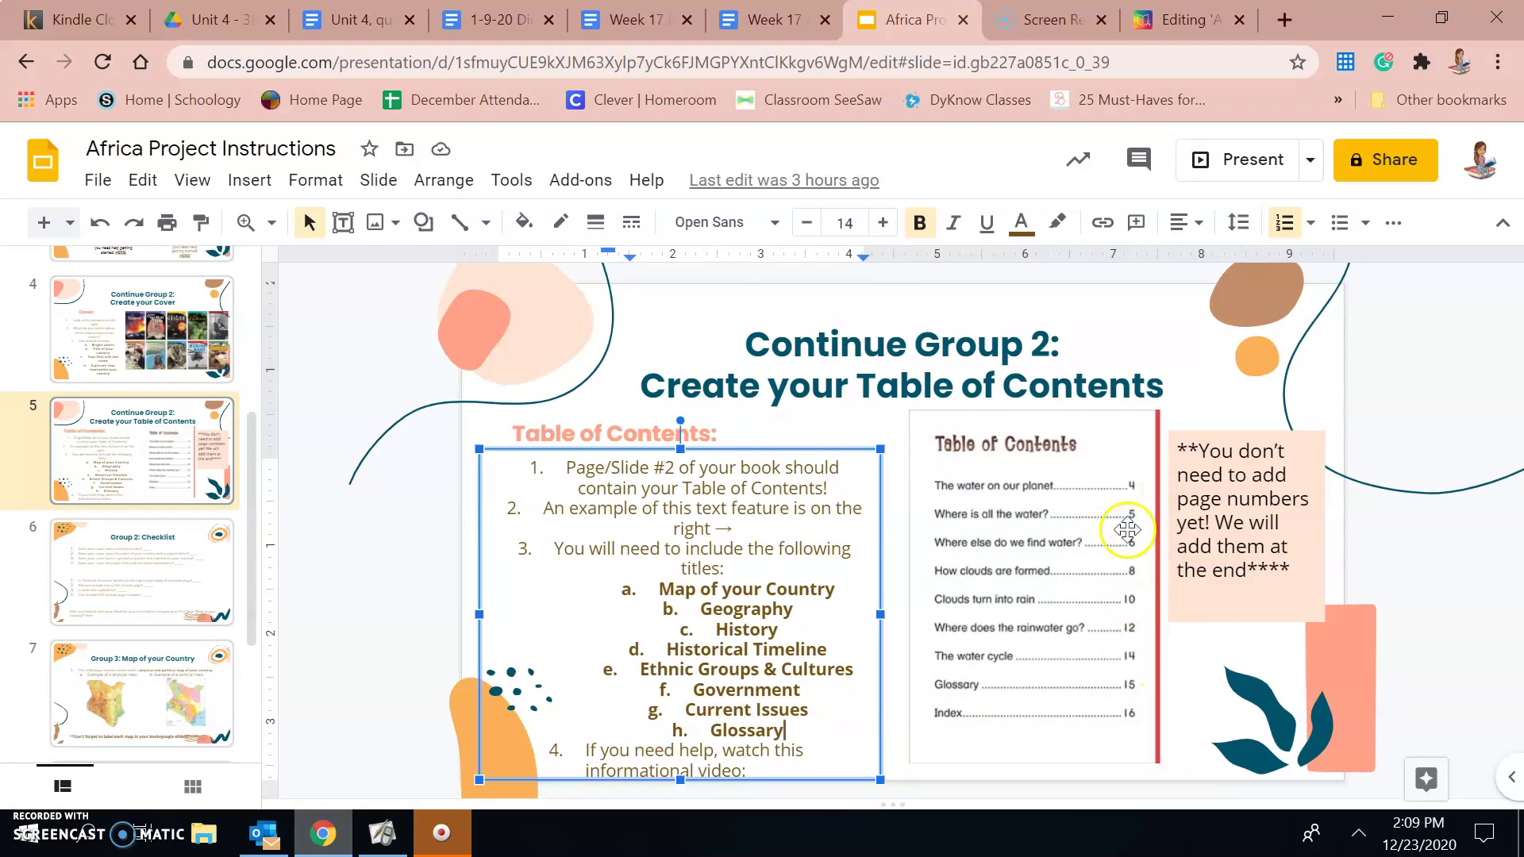
pyautogui.click(1189, 20)
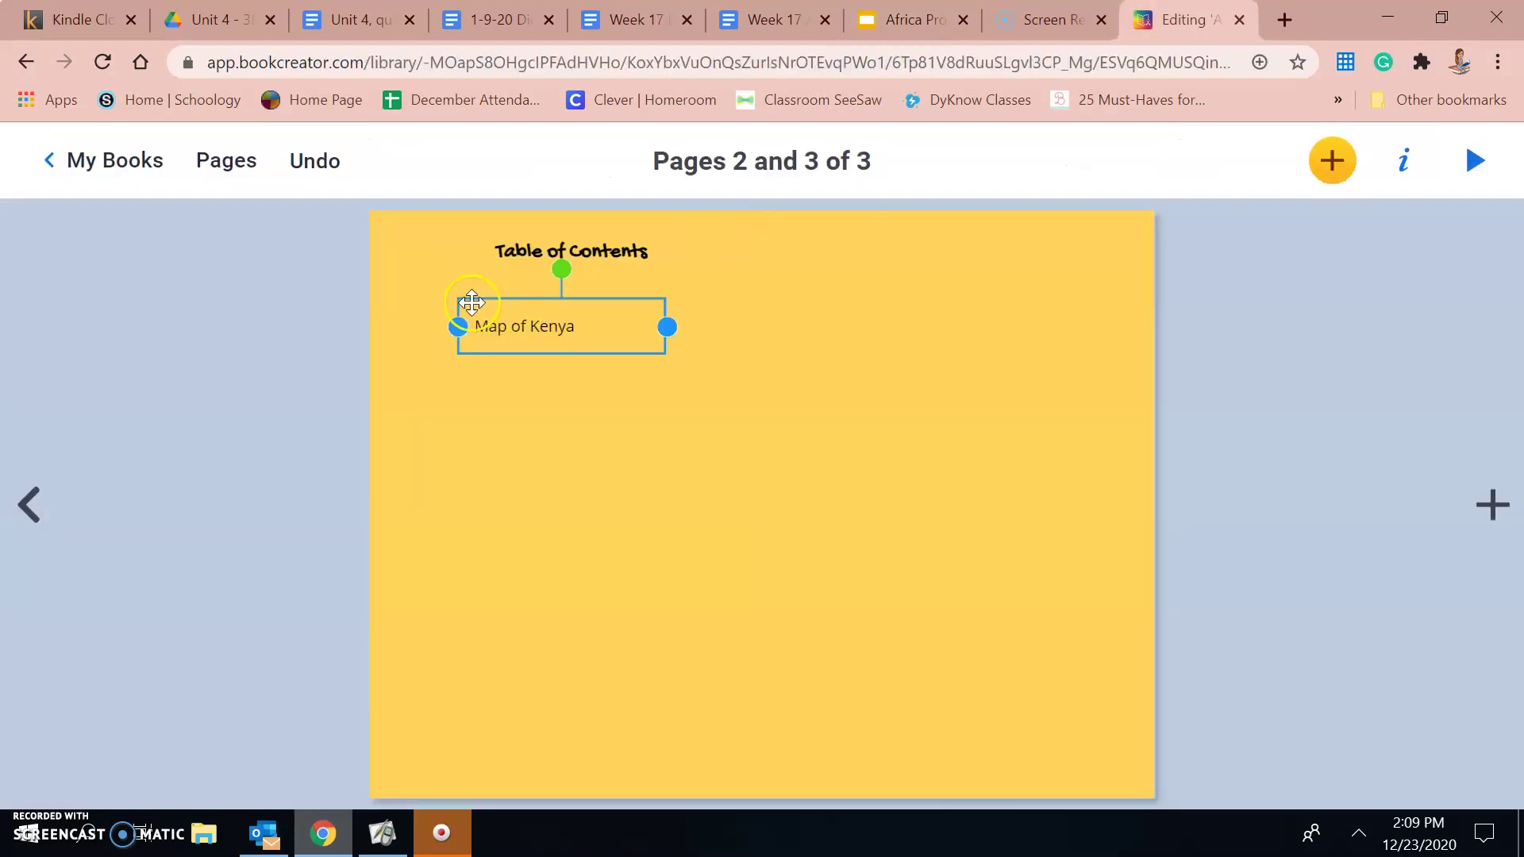
# - Drag the Map of Kenya text box flush to the page's left margin
pyautogui.moveTo(463, 302); pyautogui.dragTo(385, 305)
pyautogui.click(460, 456)
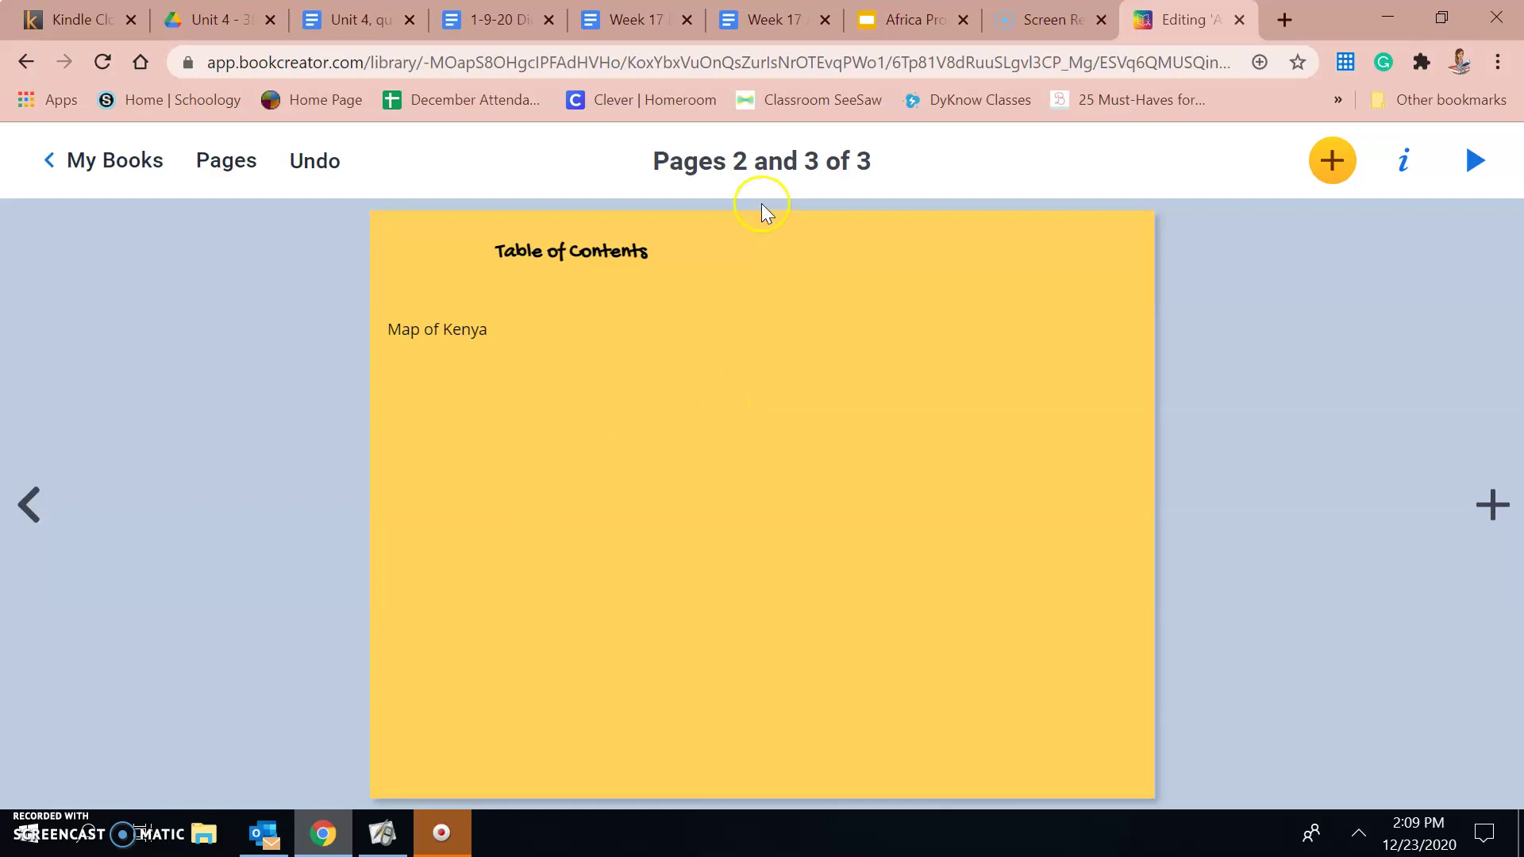
pyautogui.click(913, 20)
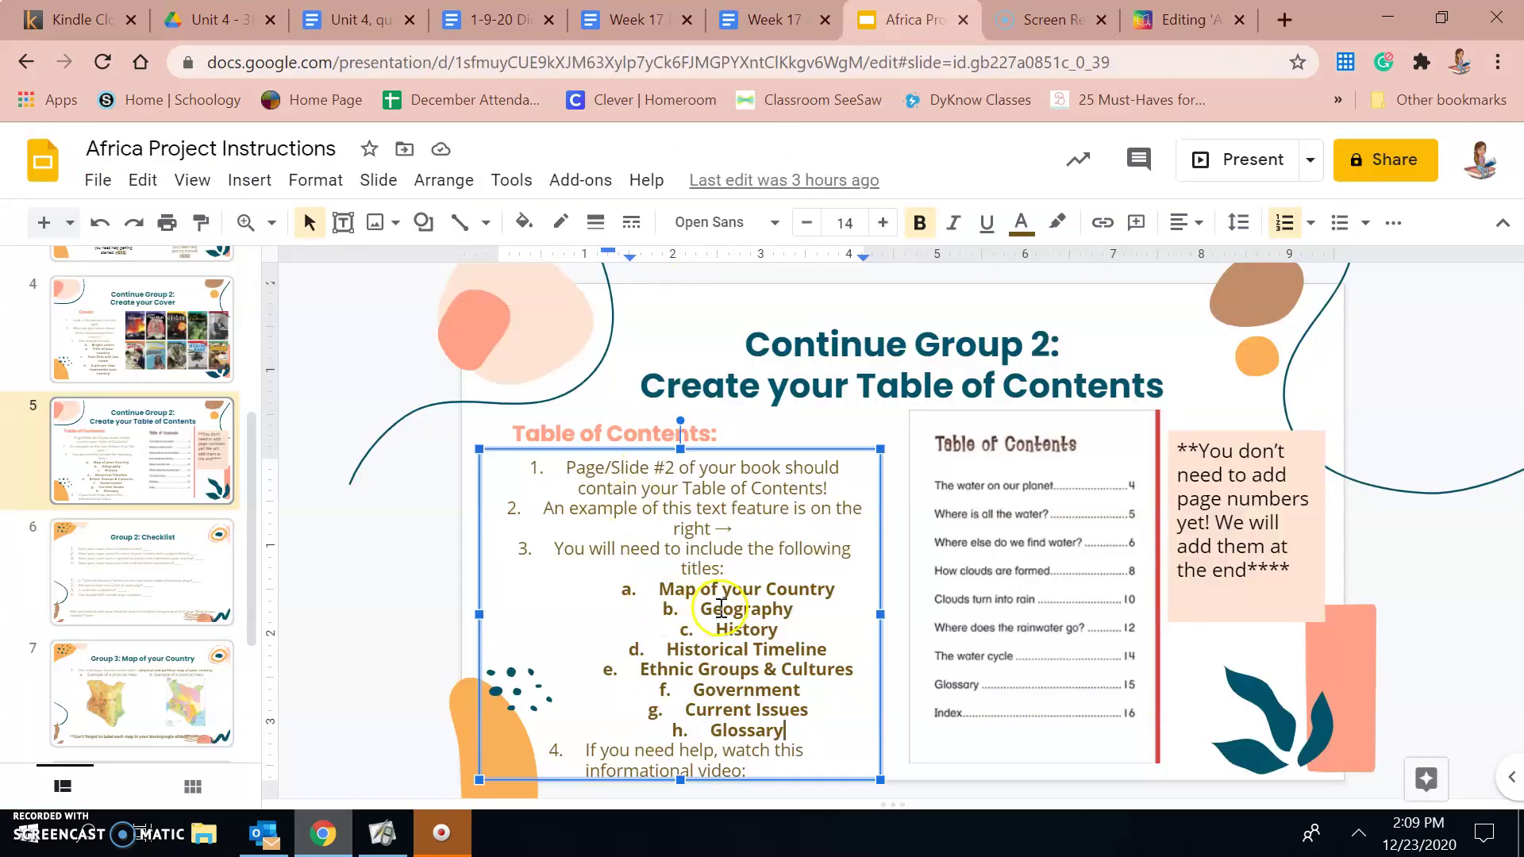
# - Add a 'Geography' text box and place it under Map of Kenya at the left margin
pyautogui.click(1175, 20)
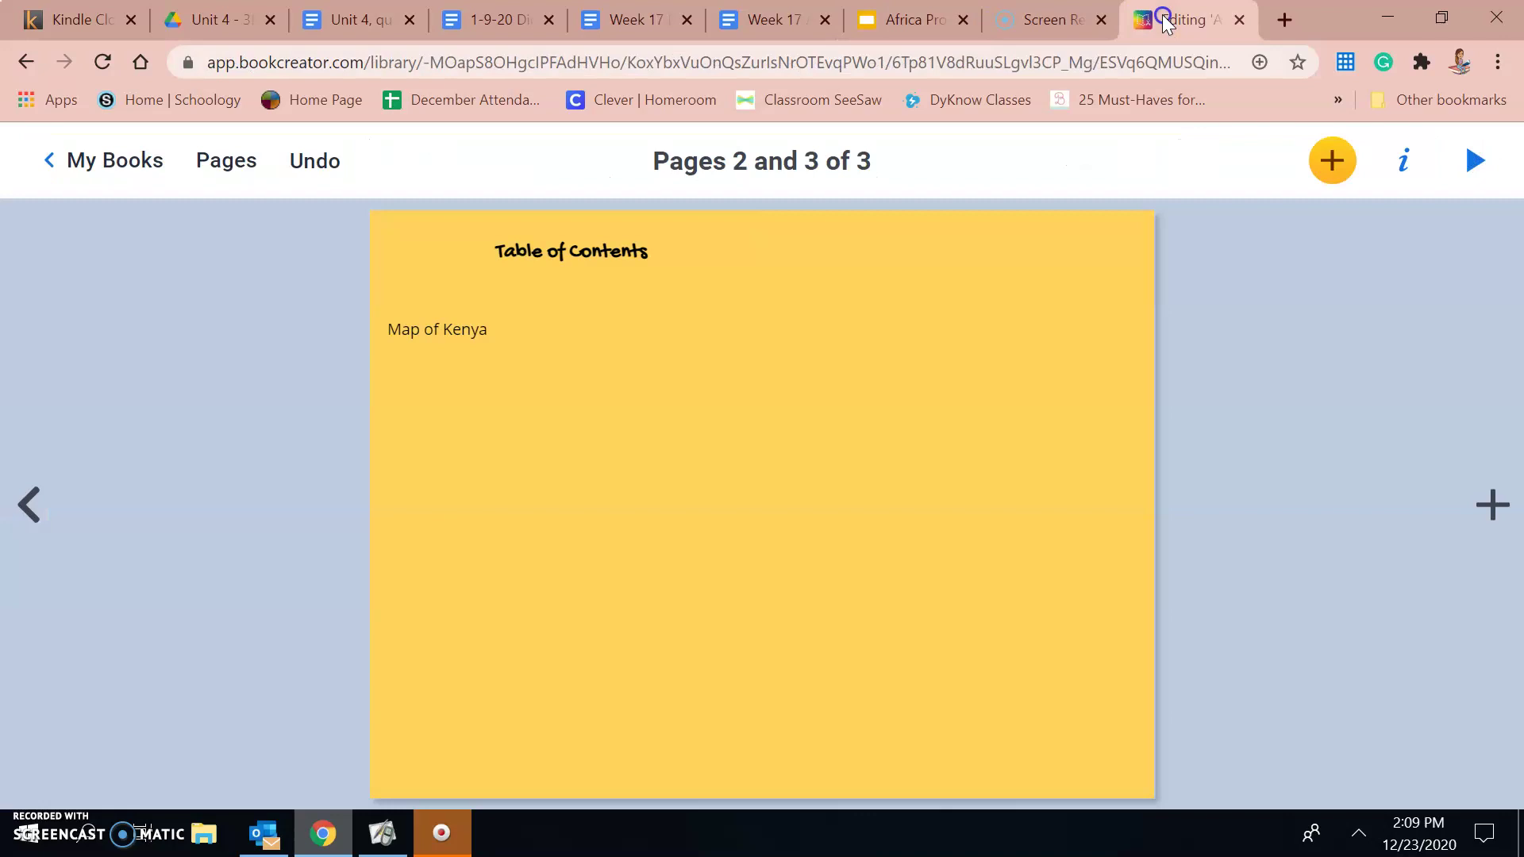
pyautogui.click(1331, 162)
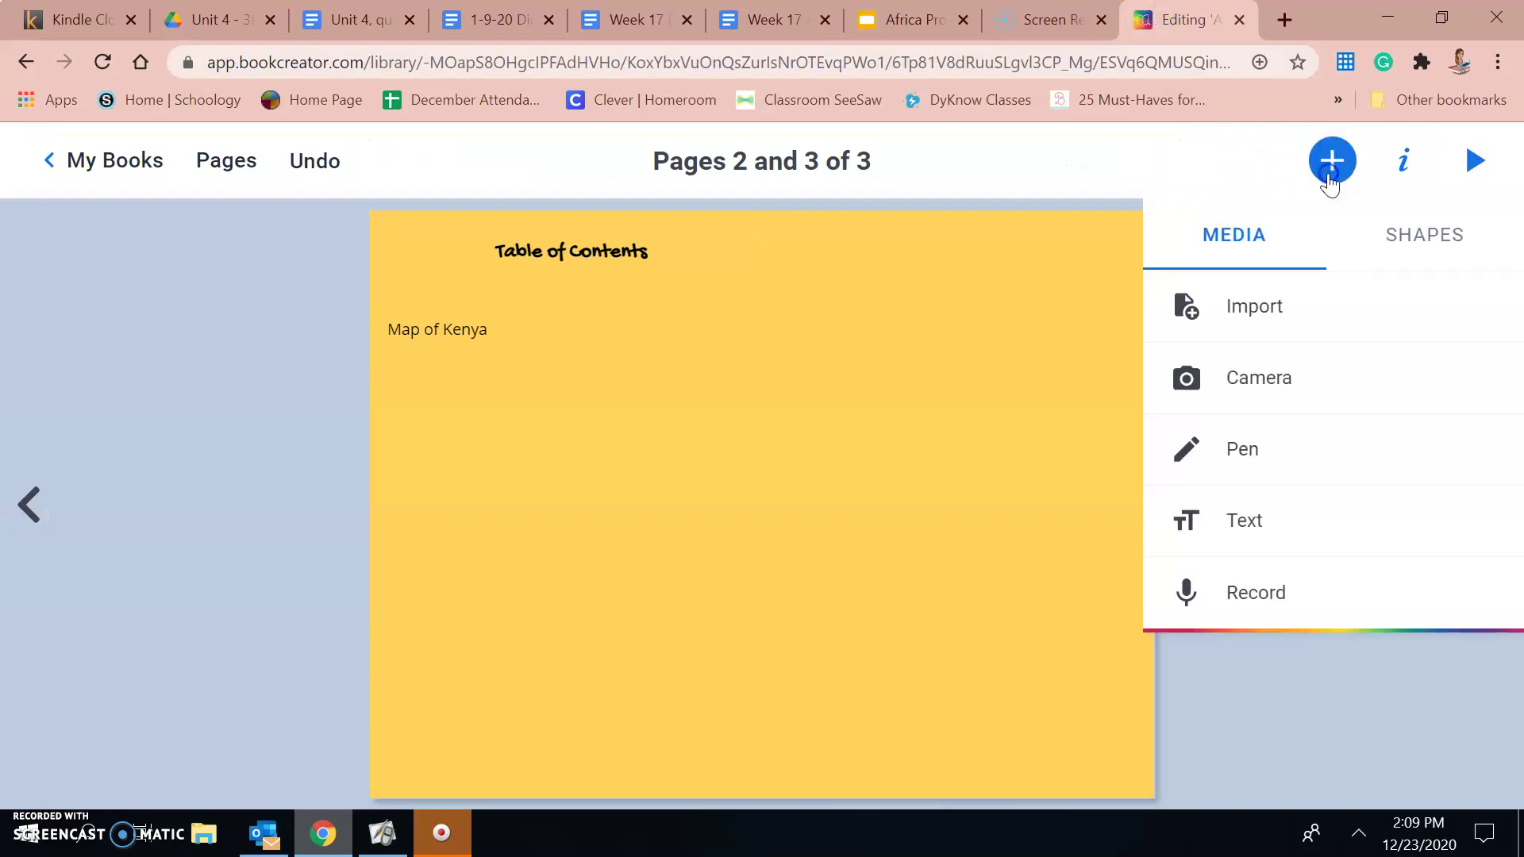
pyautogui.click(1236, 532)
pyautogui.write('Geography')
pyautogui.press('Return')
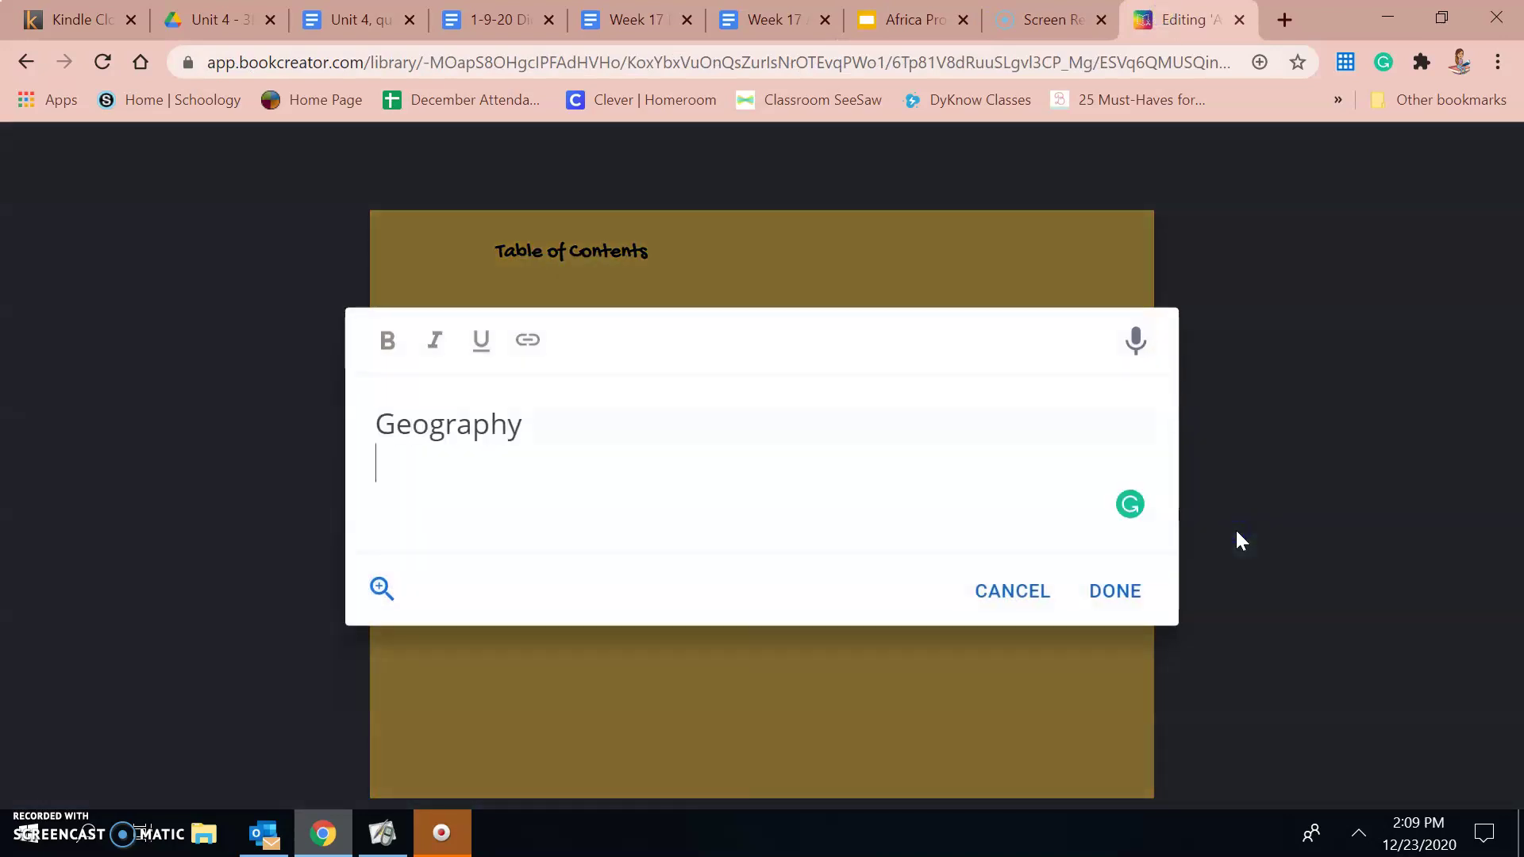
pyautogui.click(1112, 592)
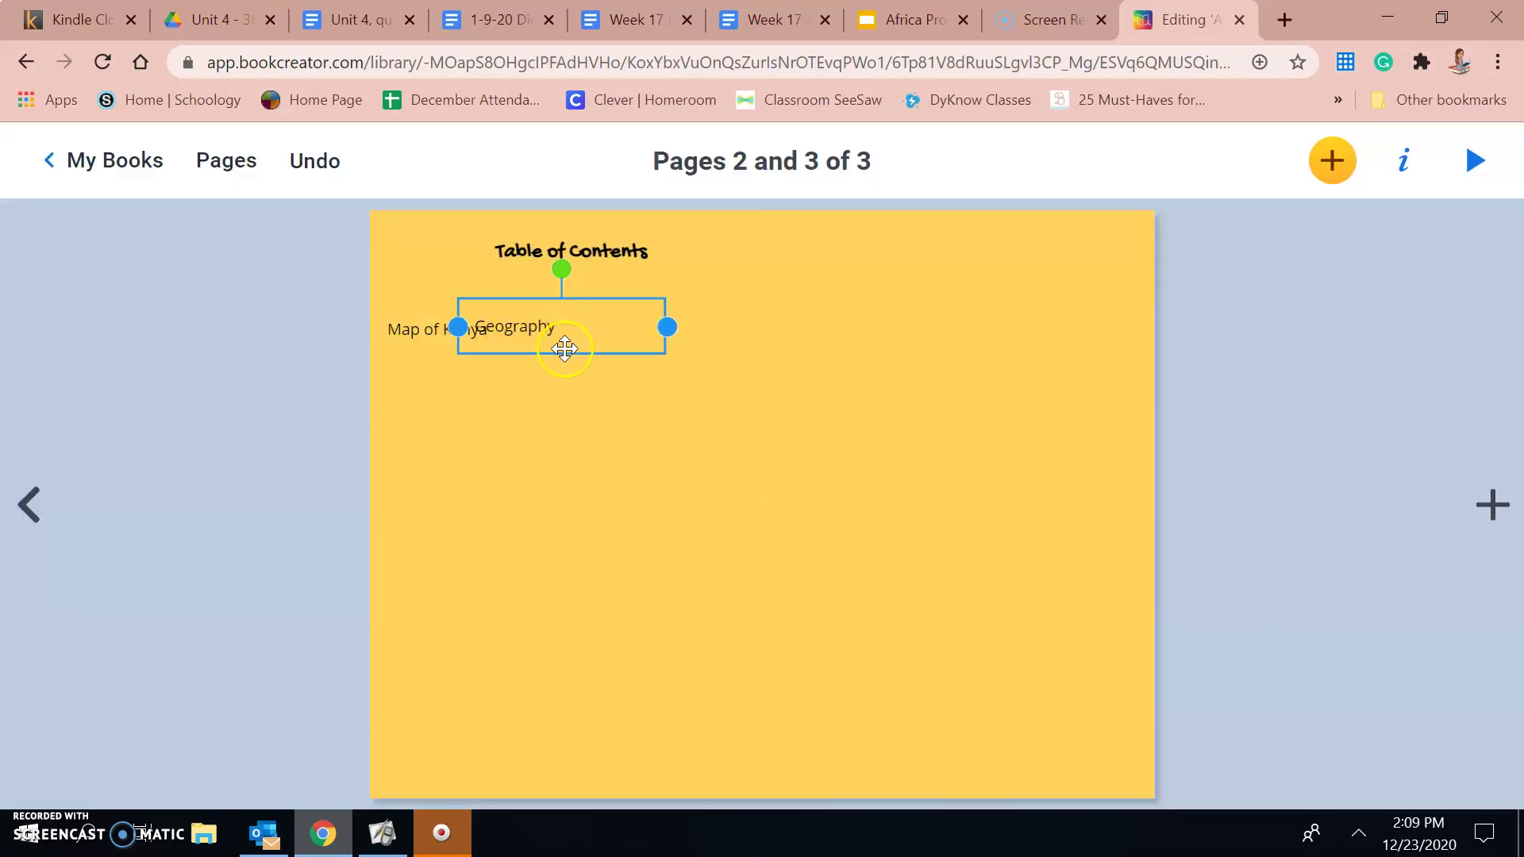
pyautogui.moveTo(562, 348); pyautogui.dragTo(477, 409)
pyautogui.click(474, 463)
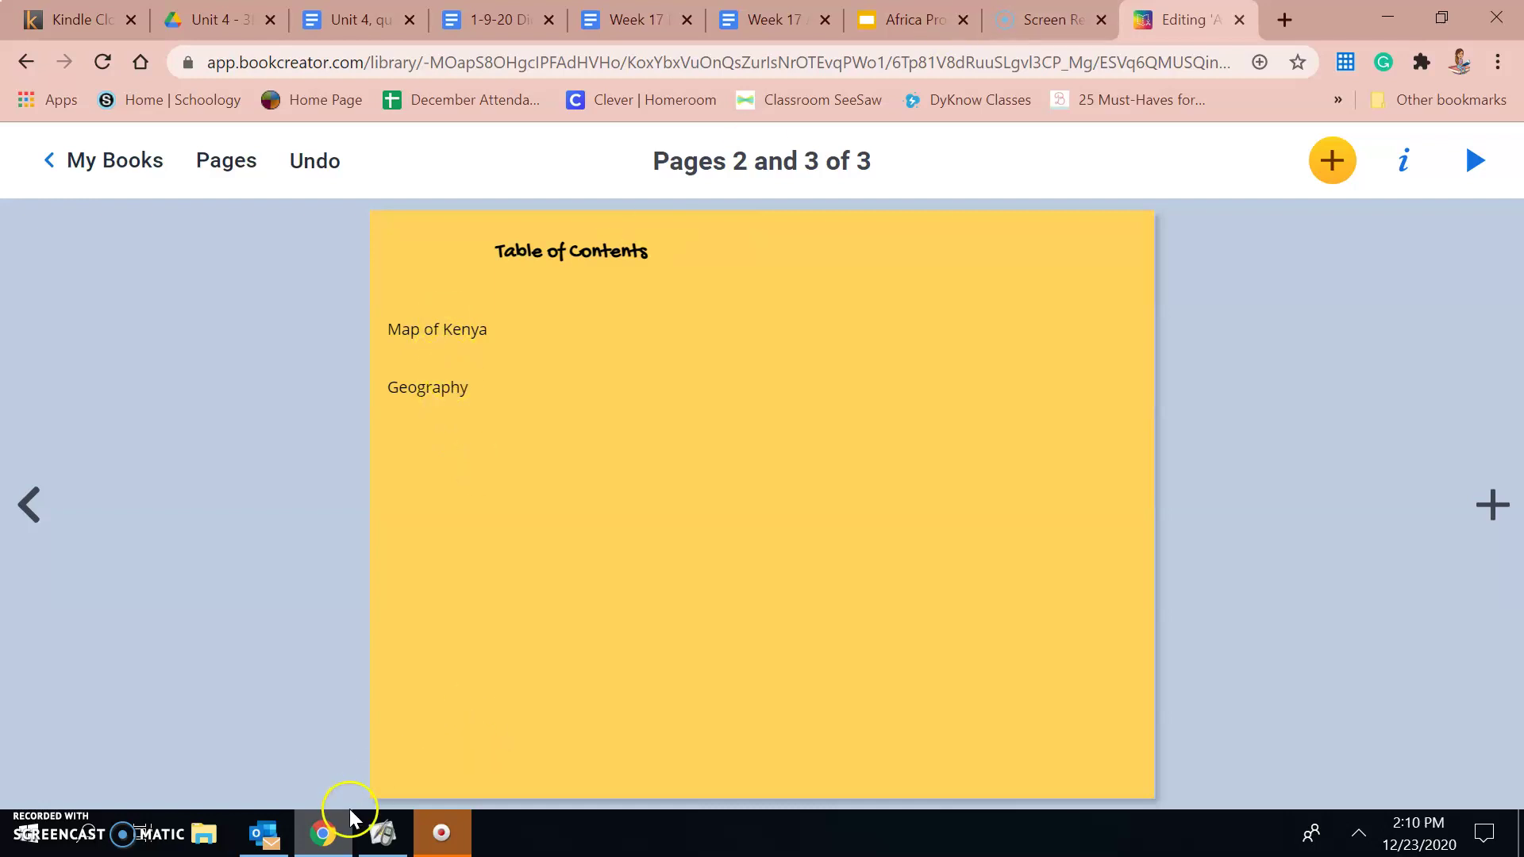
# - Check the instructions, then add a new text box reading 'History' to the contents page
pyautogui.click(909, 19)
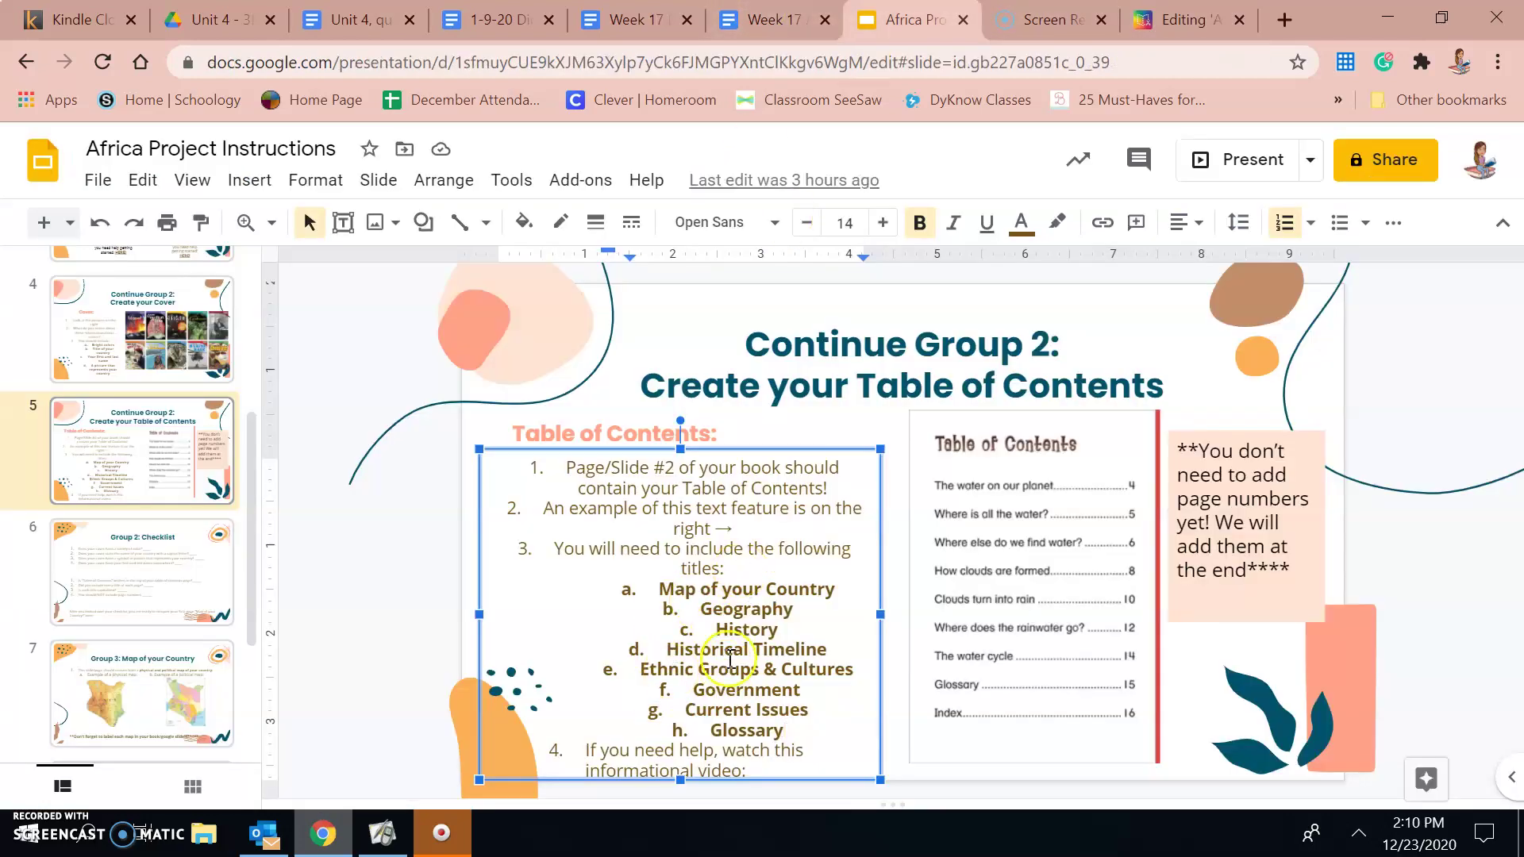
pyautogui.click(1183, 19)
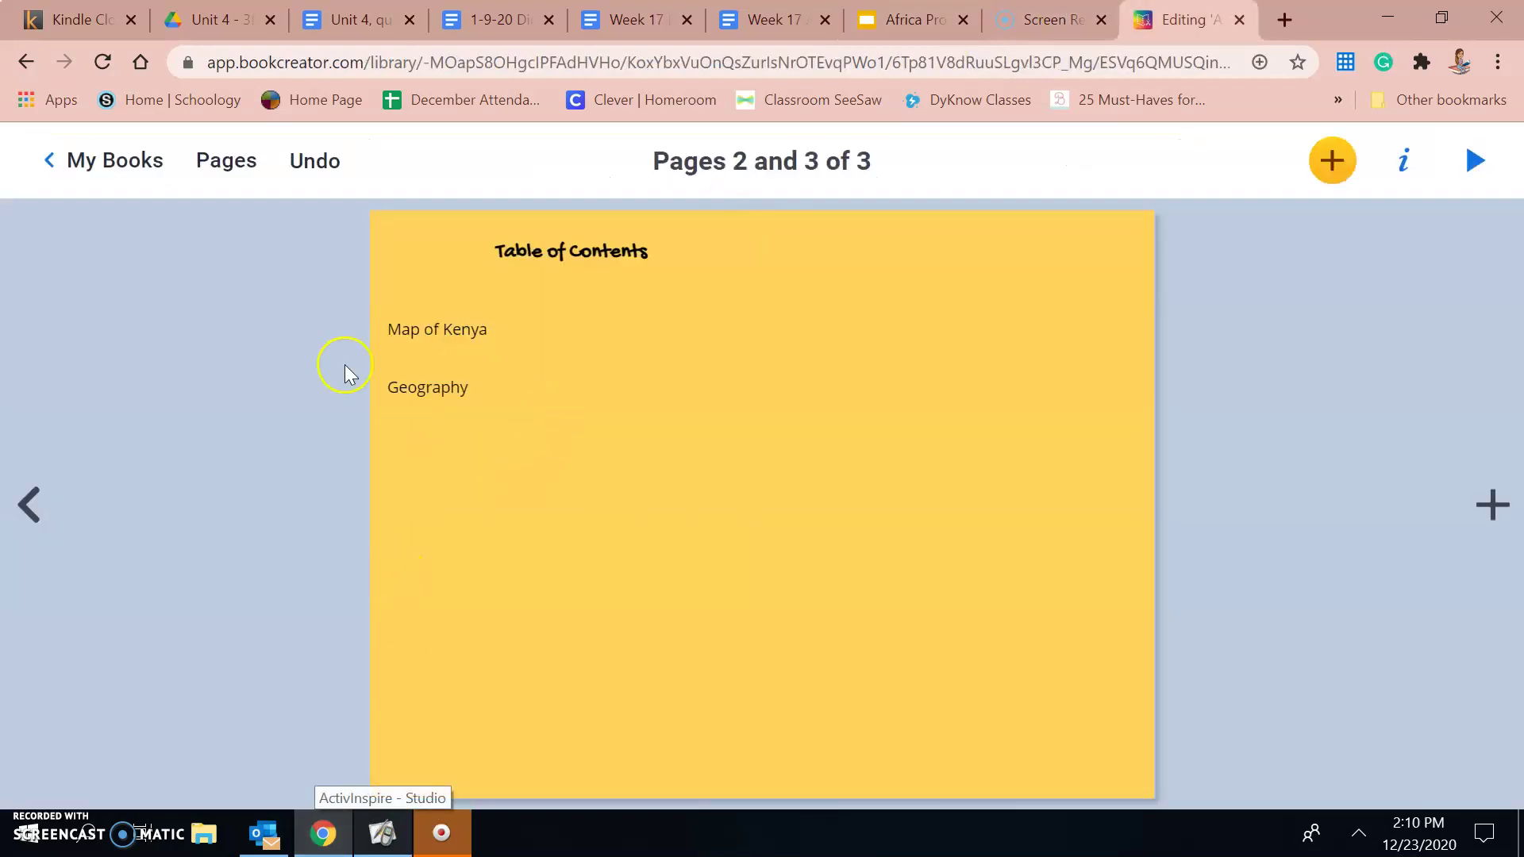
pyautogui.click(1332, 160)
pyautogui.click(1262, 521)
pyautogui.write('History')
pyautogui.press('Return')
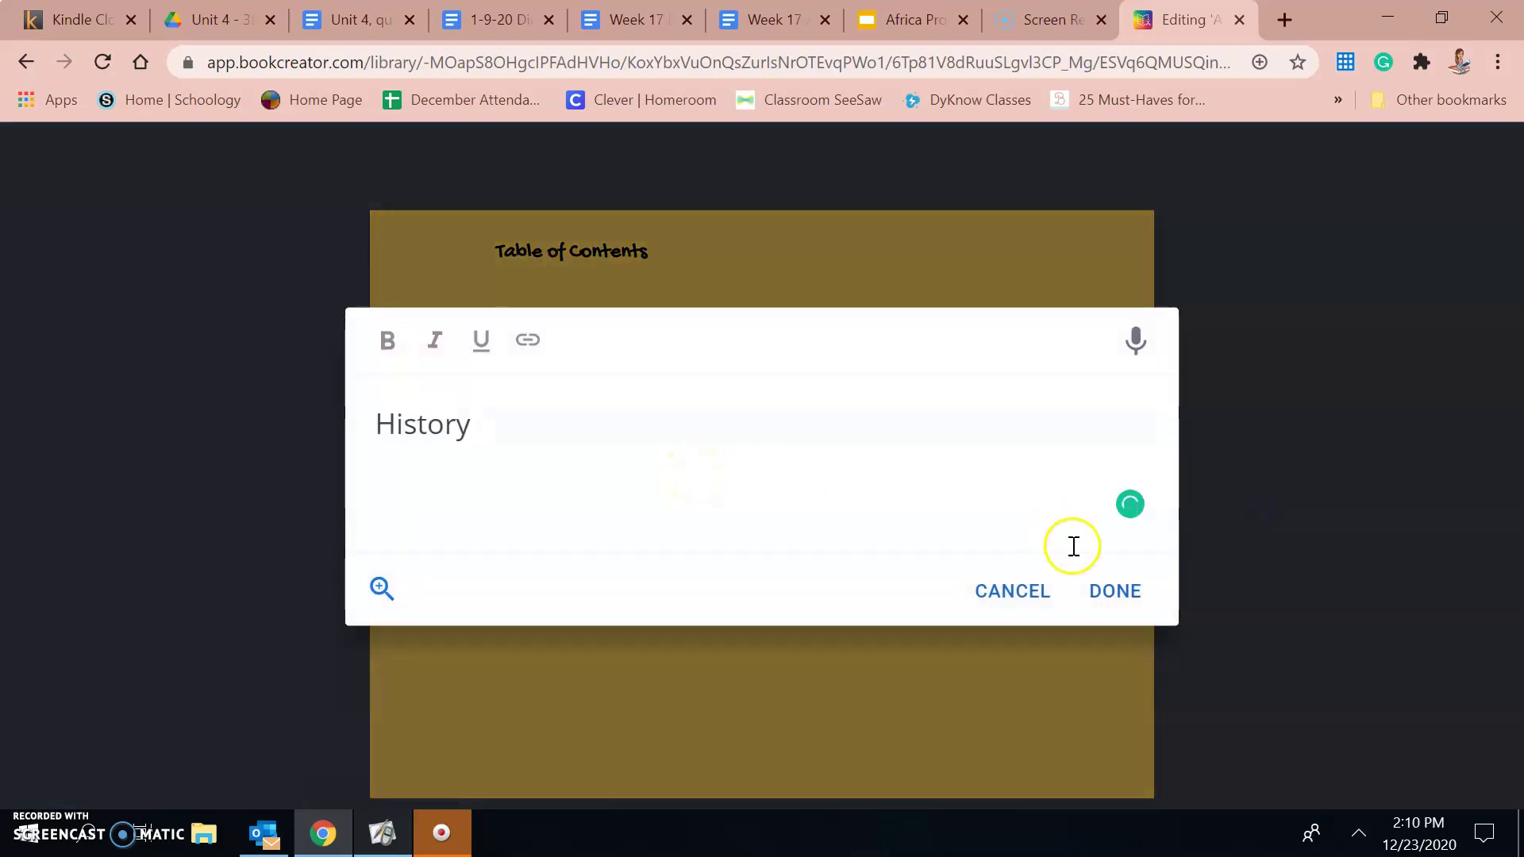
pyautogui.click(1107, 590)
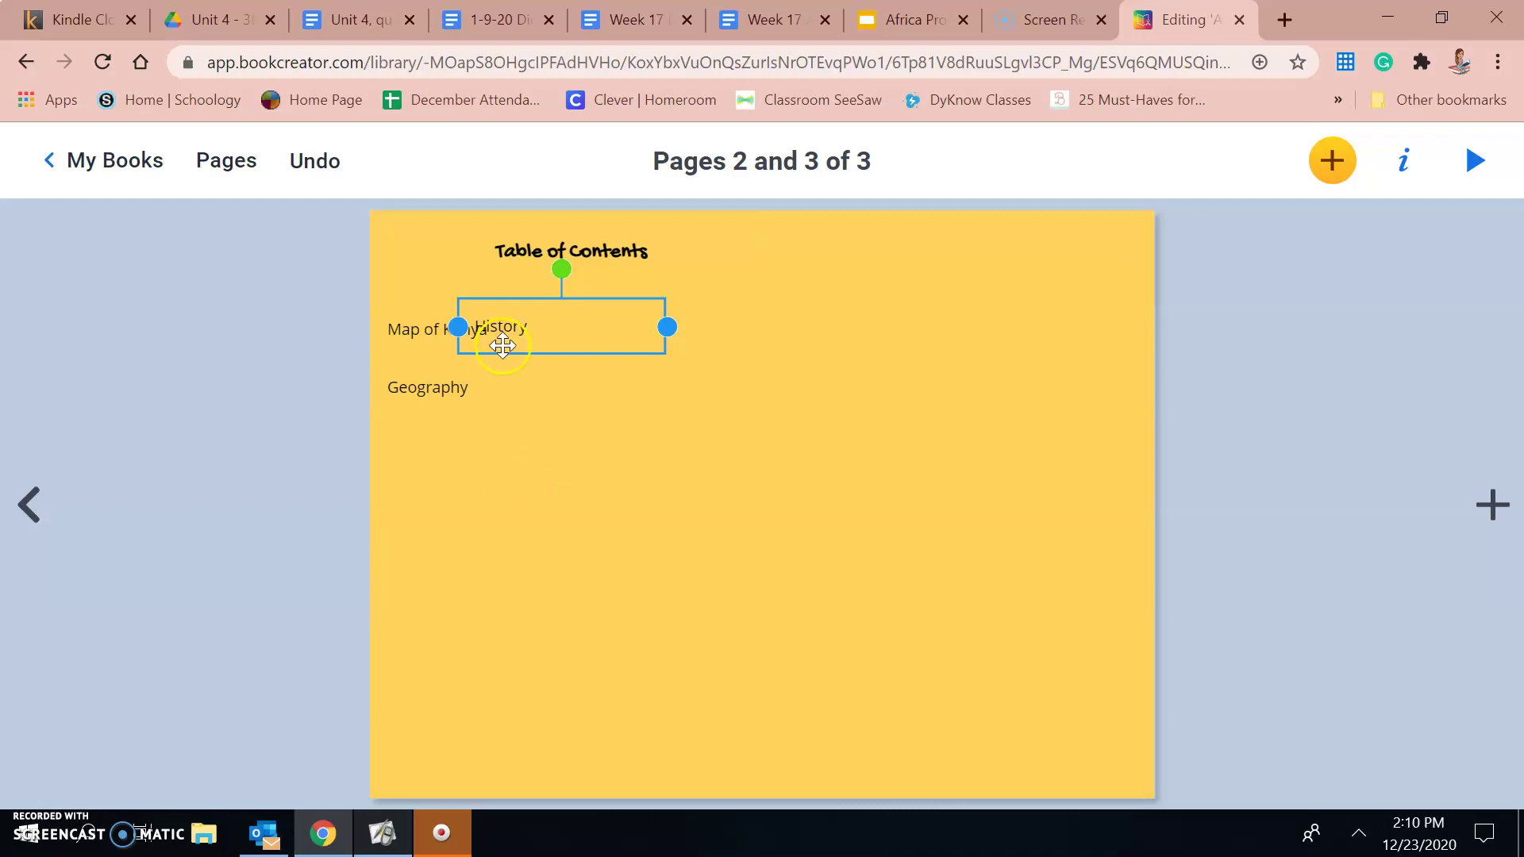
# - Position History at the left margin below Geography, nudging it up for even spacing
pyautogui.moveTo(502, 346); pyautogui.dragTo(418, 482)
pyautogui.click(473, 542)
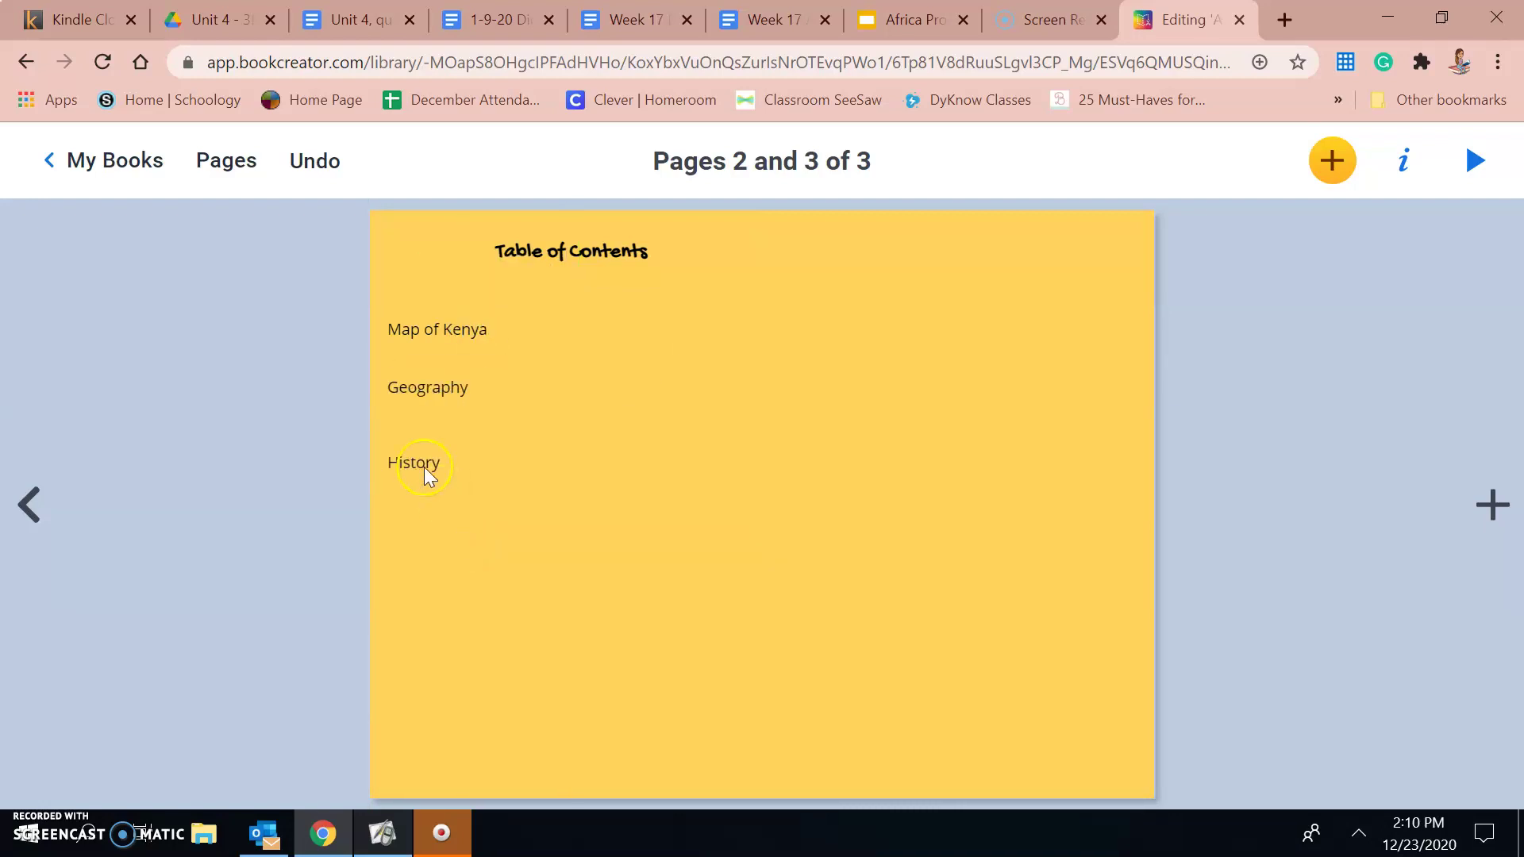
pyautogui.click(423, 445)
pyautogui.moveTo(422, 446); pyautogui.dragTo(416, 429)
pyautogui.click(469, 536)
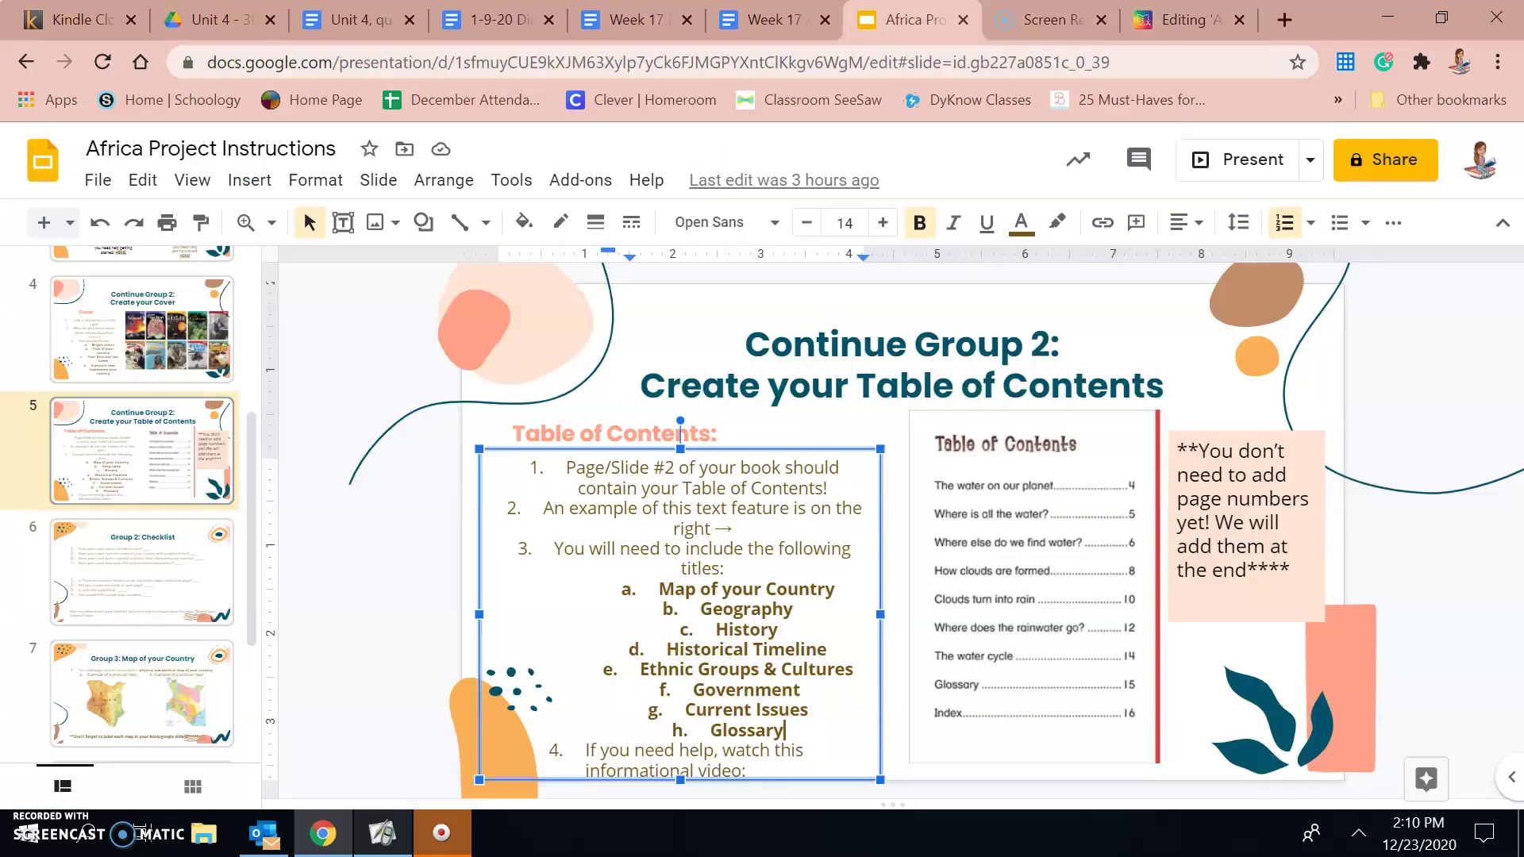
pyautogui.click(913, 20)
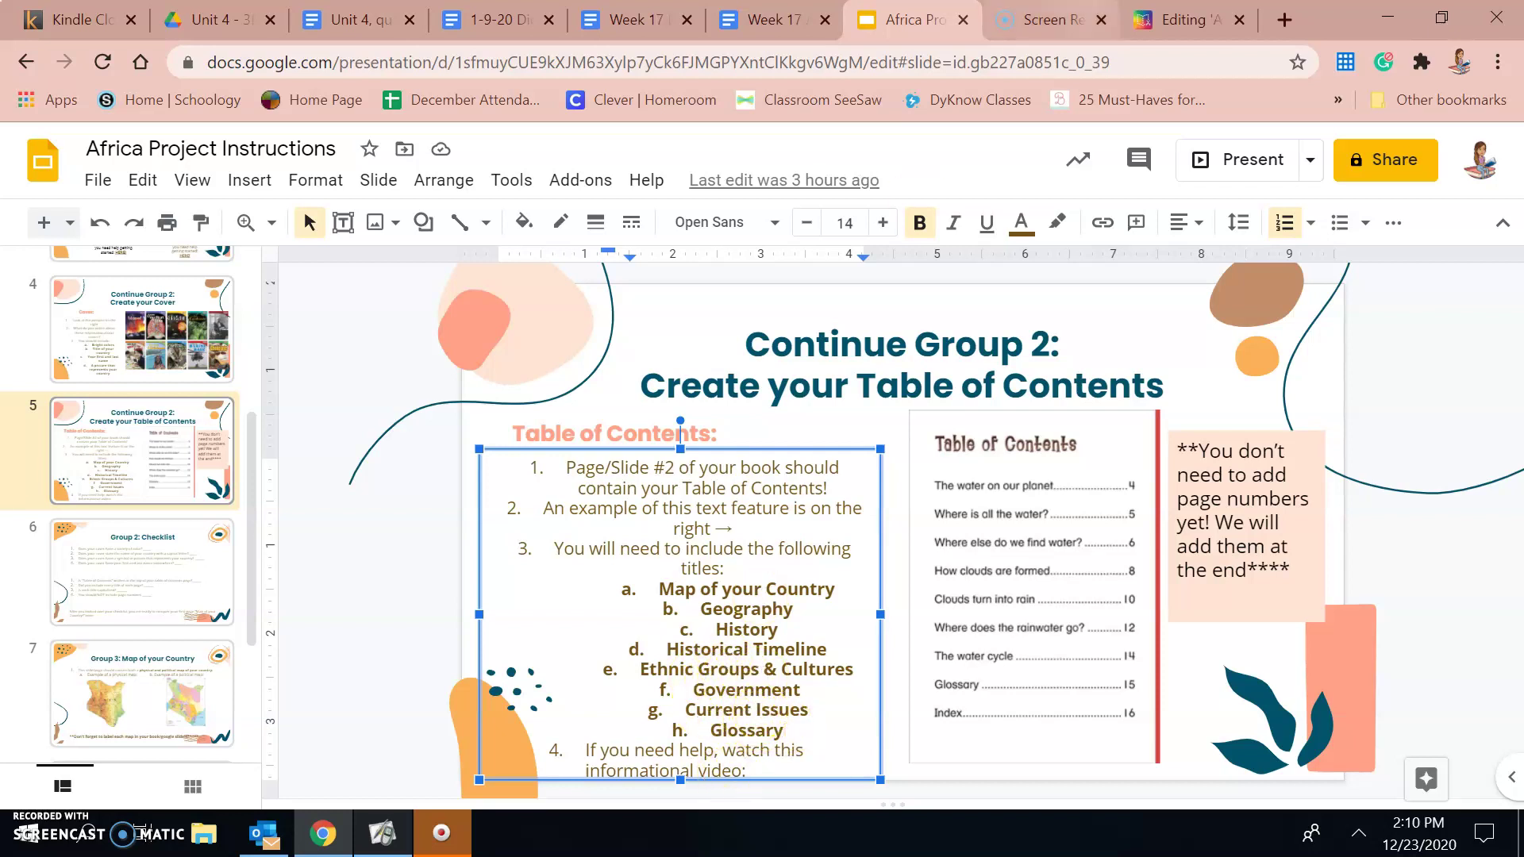
pyautogui.click(1189, 19)
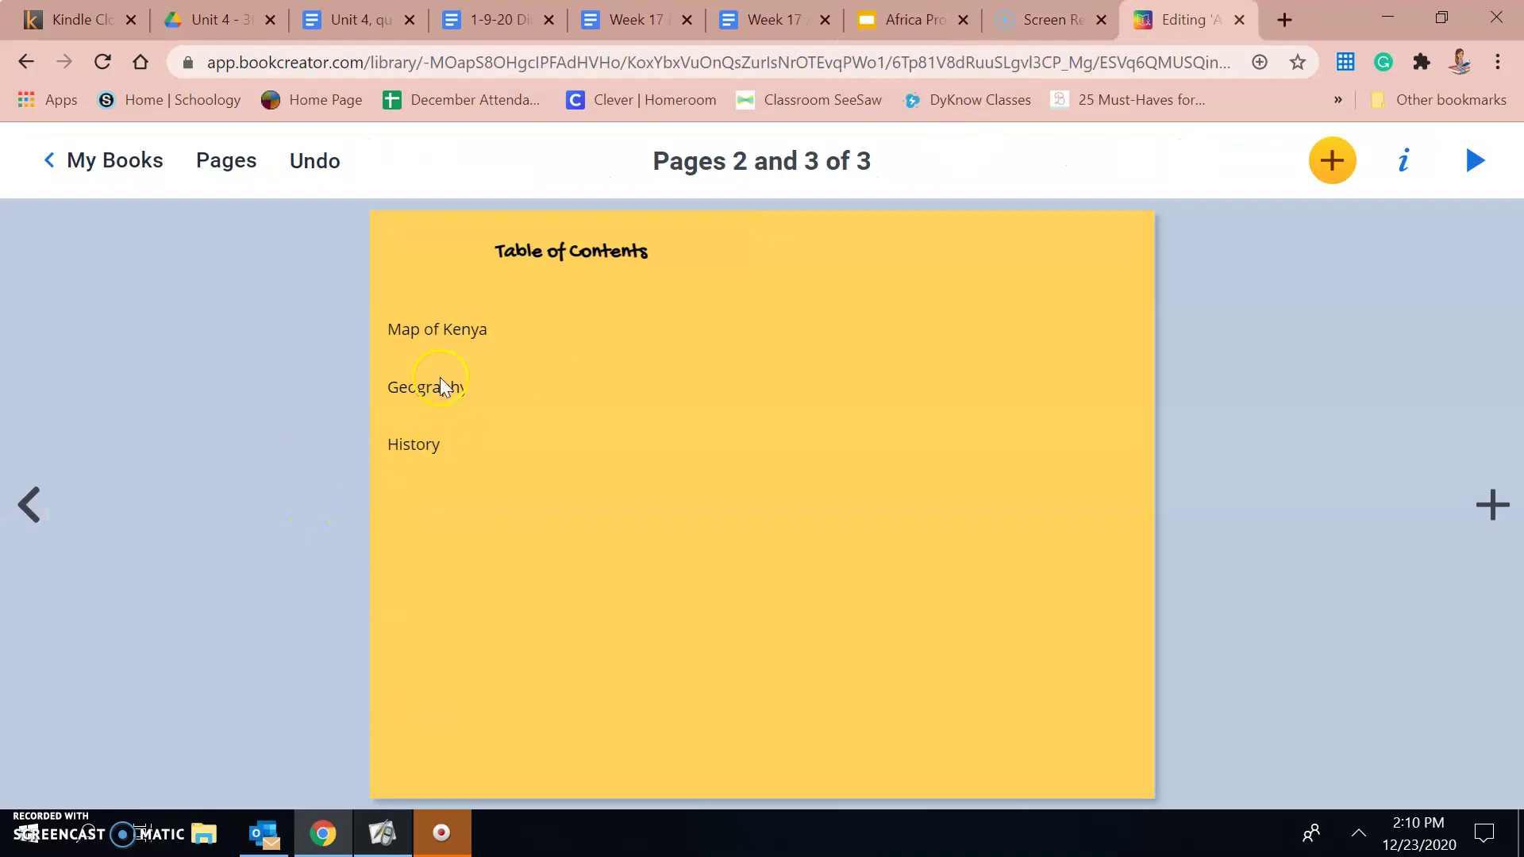